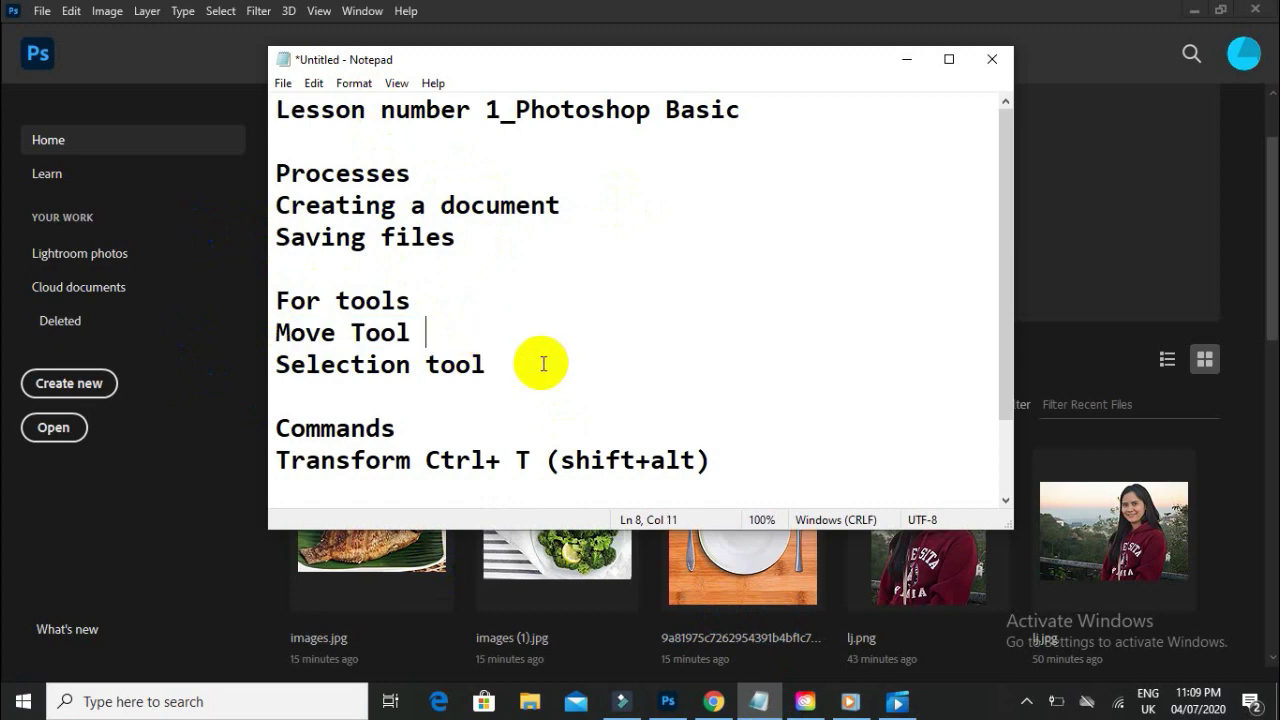
Review the lesson notes down to the Transform and deselect commands, and minimize Notepad to return to Photoshop.
{"action": "left_click", "coordinate": [541, 363]}
{"action": "left_click", "coordinate": [407, 440]}
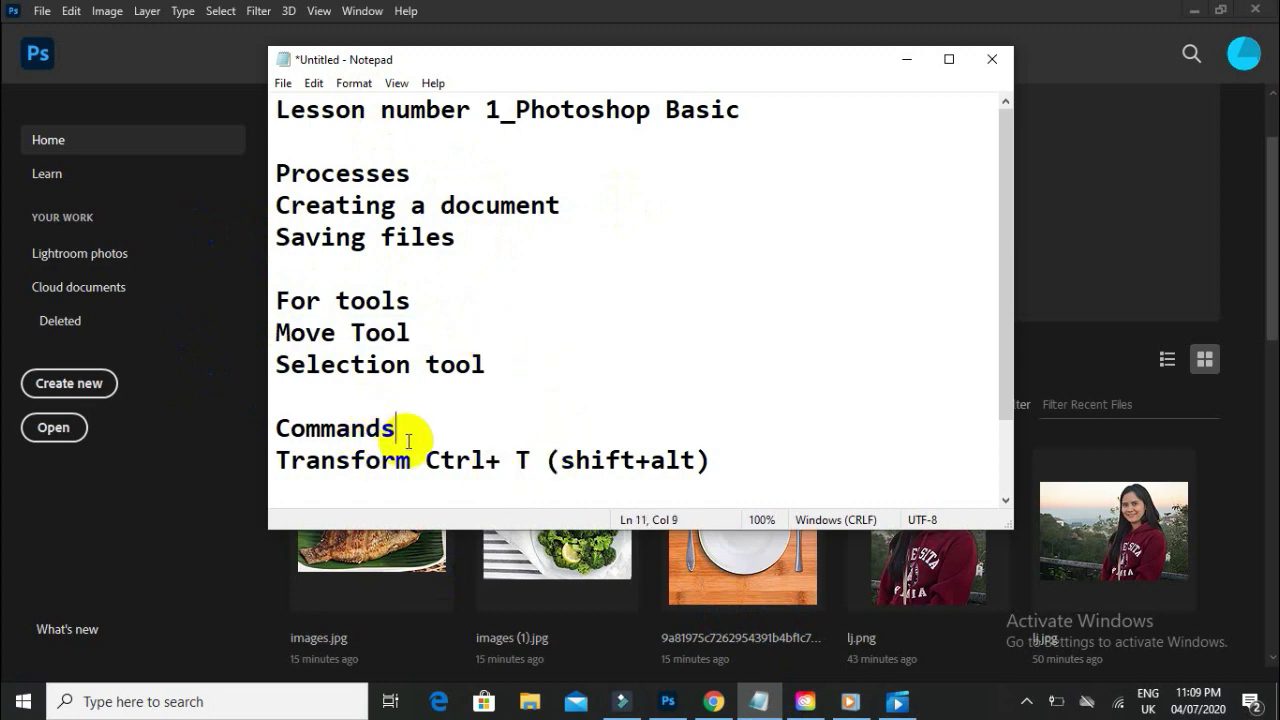
{"action": "scroll", "coordinate": [380, 468], "scroll_direction": "down", "scroll_amount": 1}
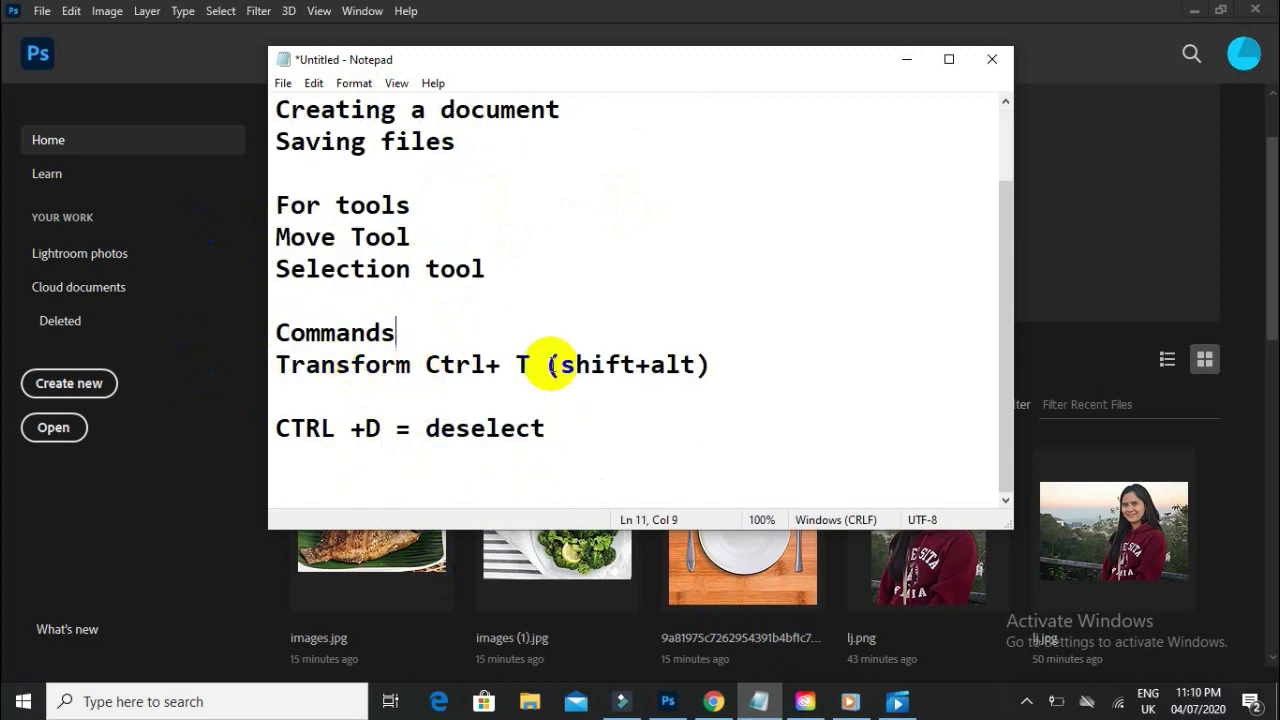
{"action": "left_click_drag", "start_coordinate": [549, 363], "coordinate": [272, 363]}
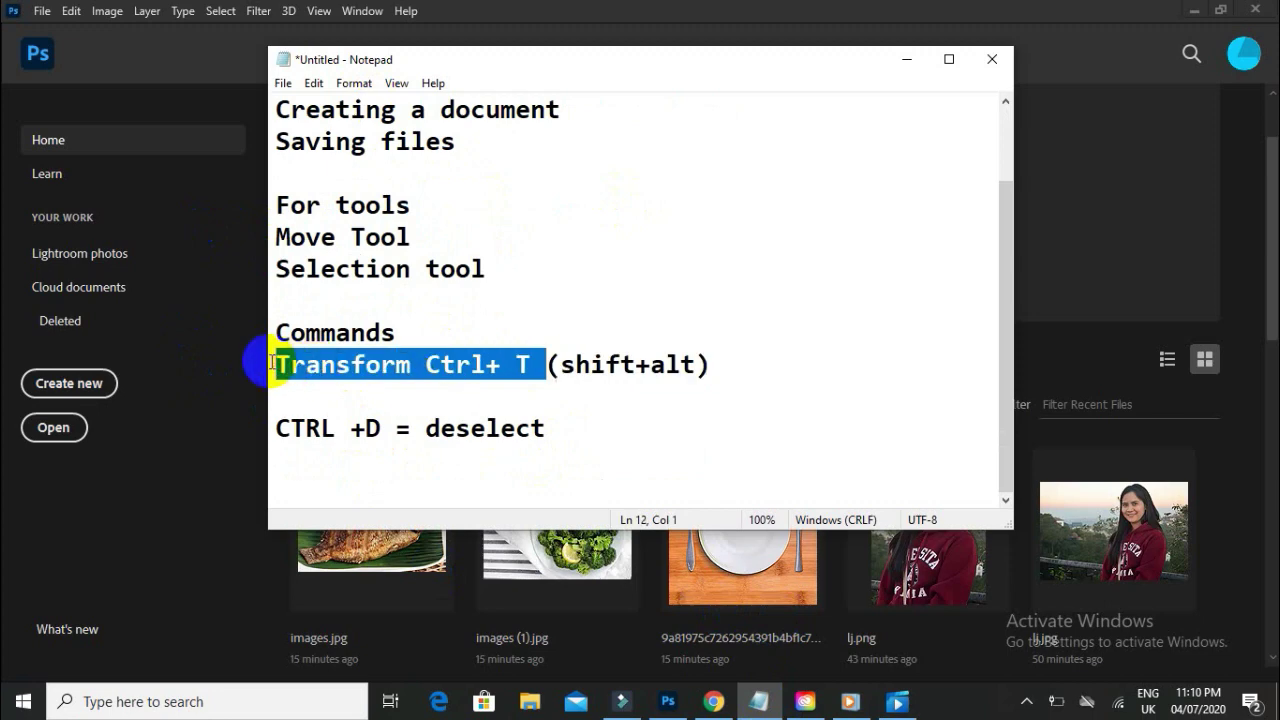
{"action": "left_click", "coordinate": [568, 434]}
{"action": "left_click_drag", "start_coordinate": [576, 438], "coordinate": [320, 461]}
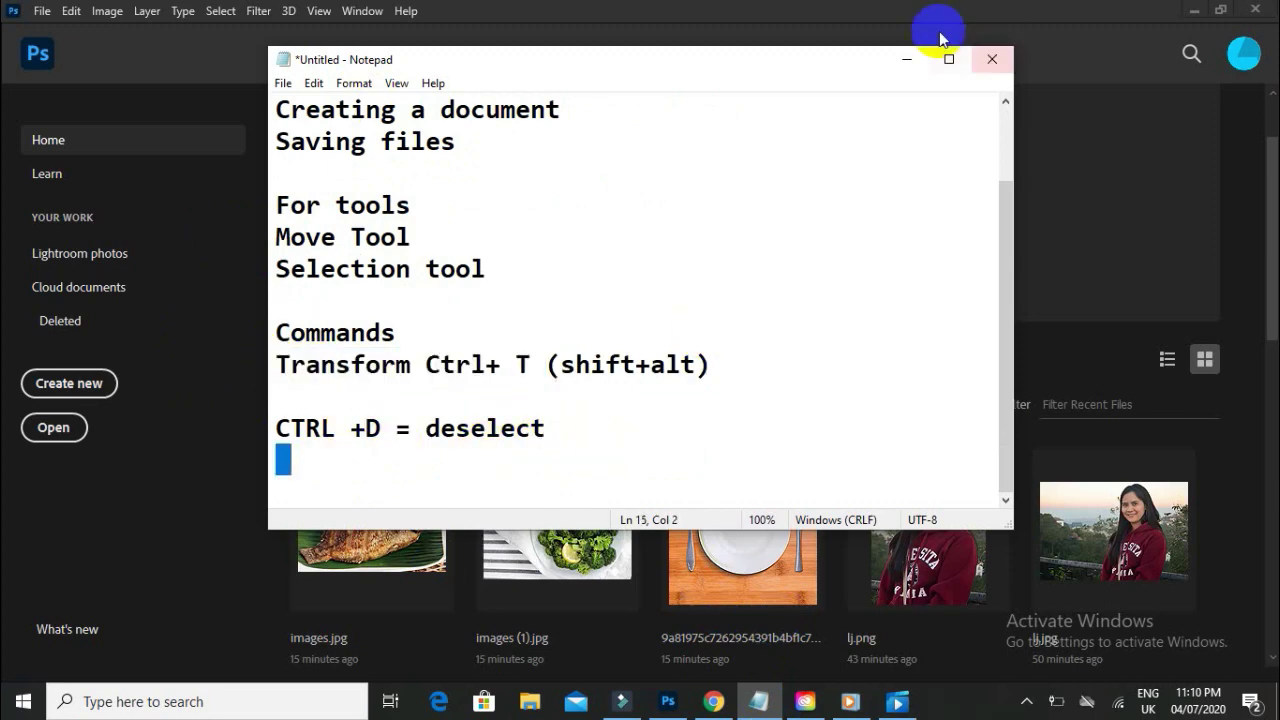
{"action": "left_click", "coordinate": [912, 62]}
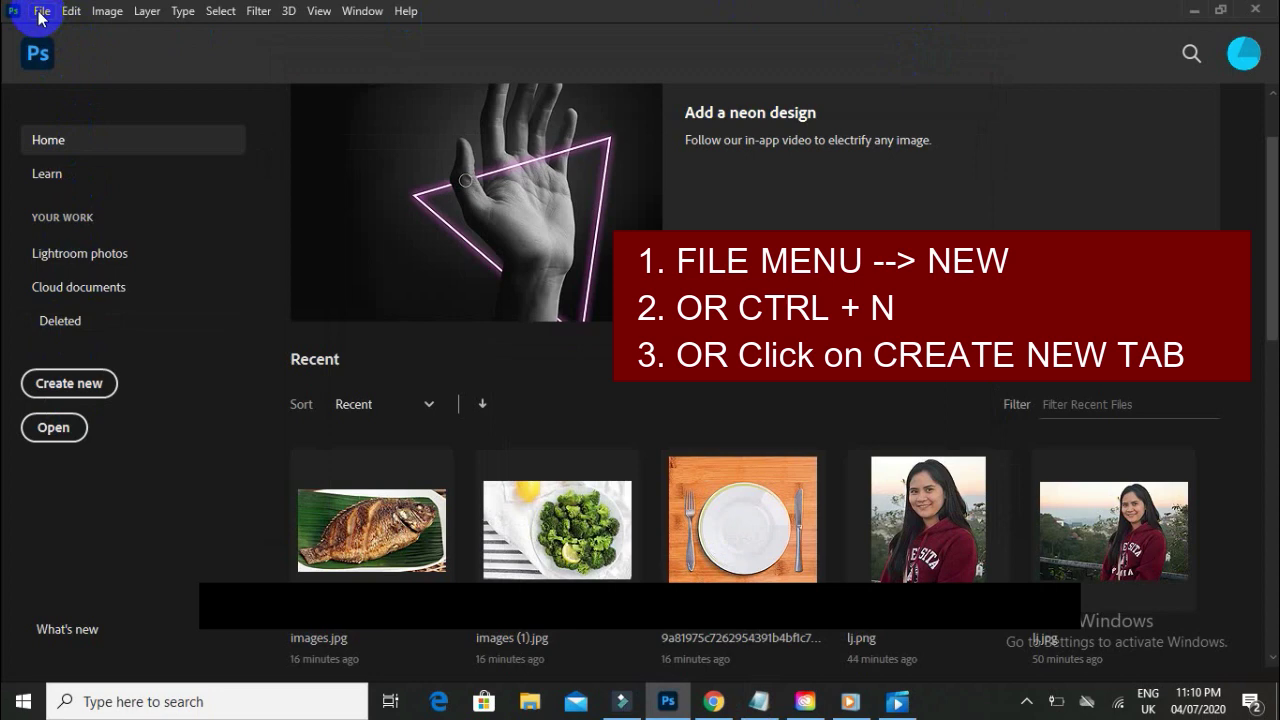
Start a new document and name it Lesson 1.
{"action": "left_click", "coordinate": [40, 12]}
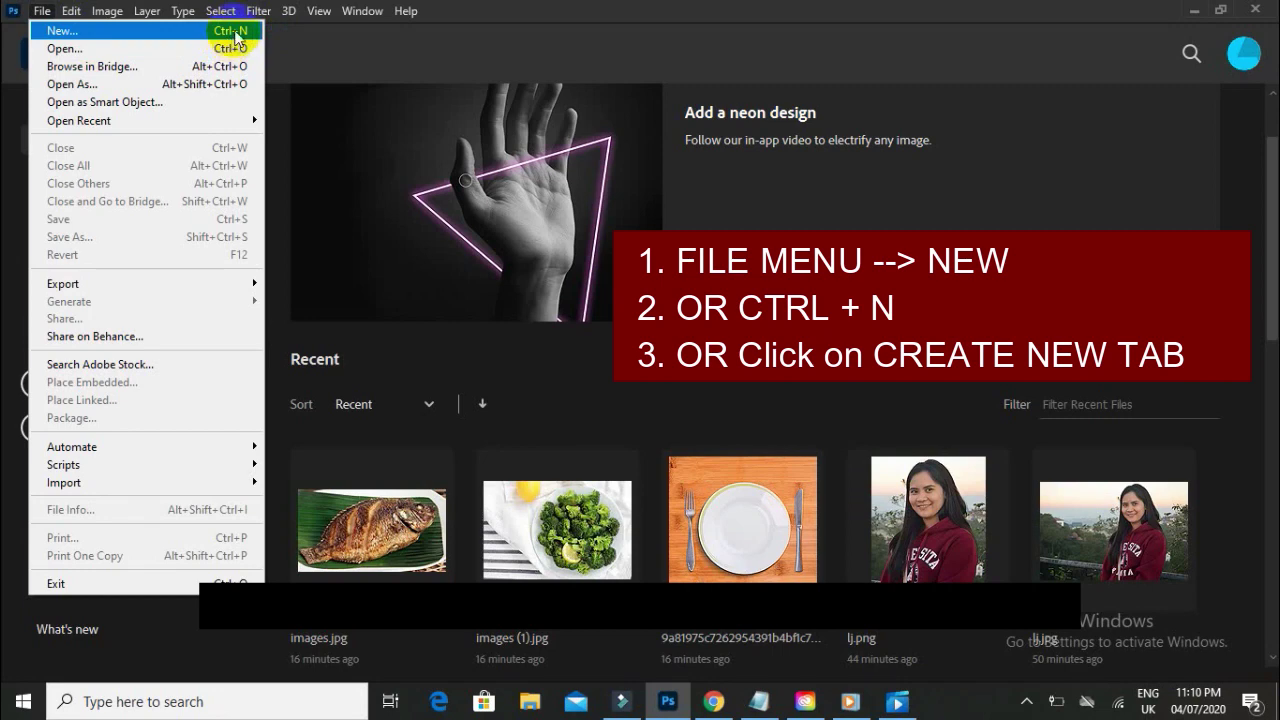
{"action": "left_click", "coordinate": [386, 43]}
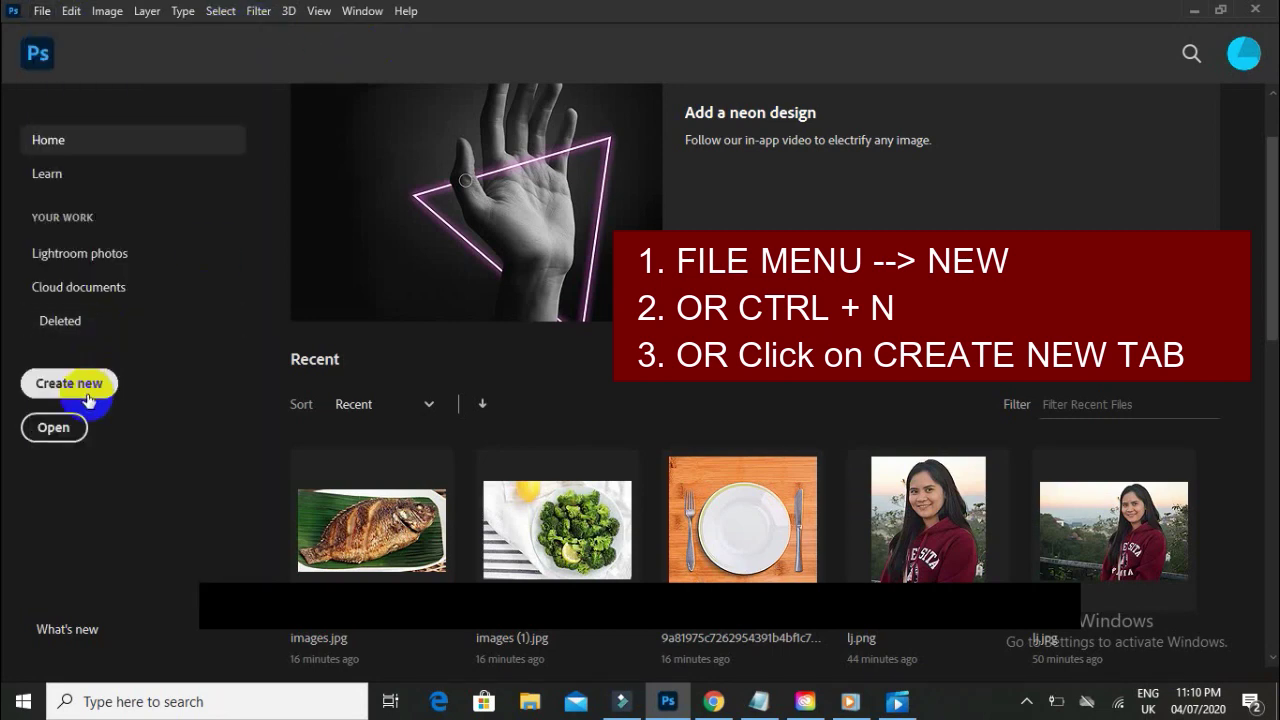
{"action": "left_click", "coordinate": [92, 396]}
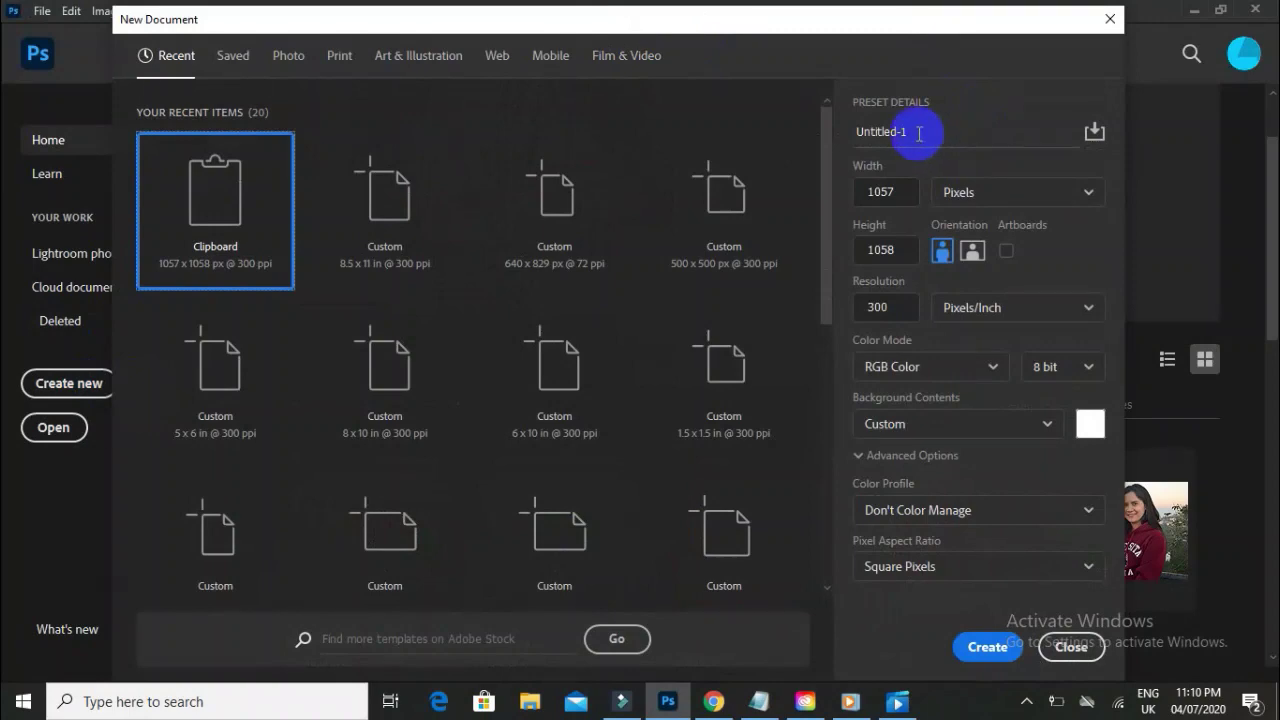
{"action": "left_click", "coordinate": [919, 133]}
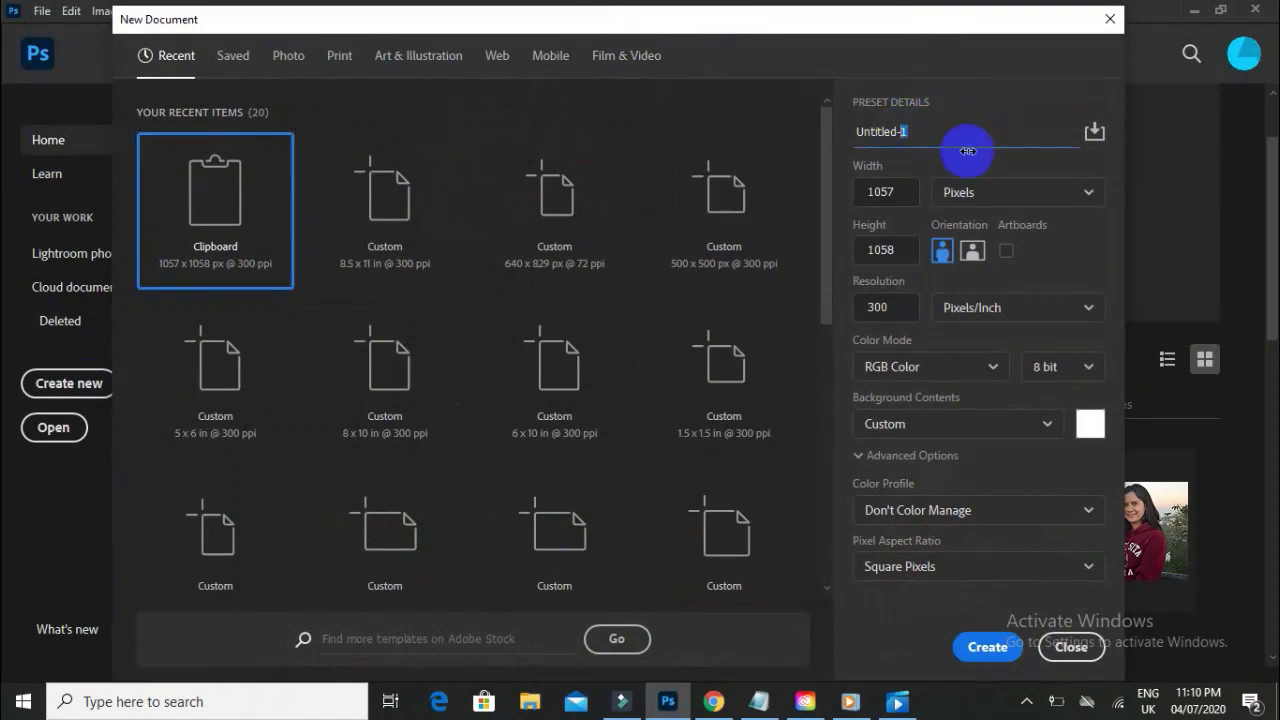
{"action": "left_click_drag", "start_coordinate": [951, 129], "coordinate": [794, 136]}
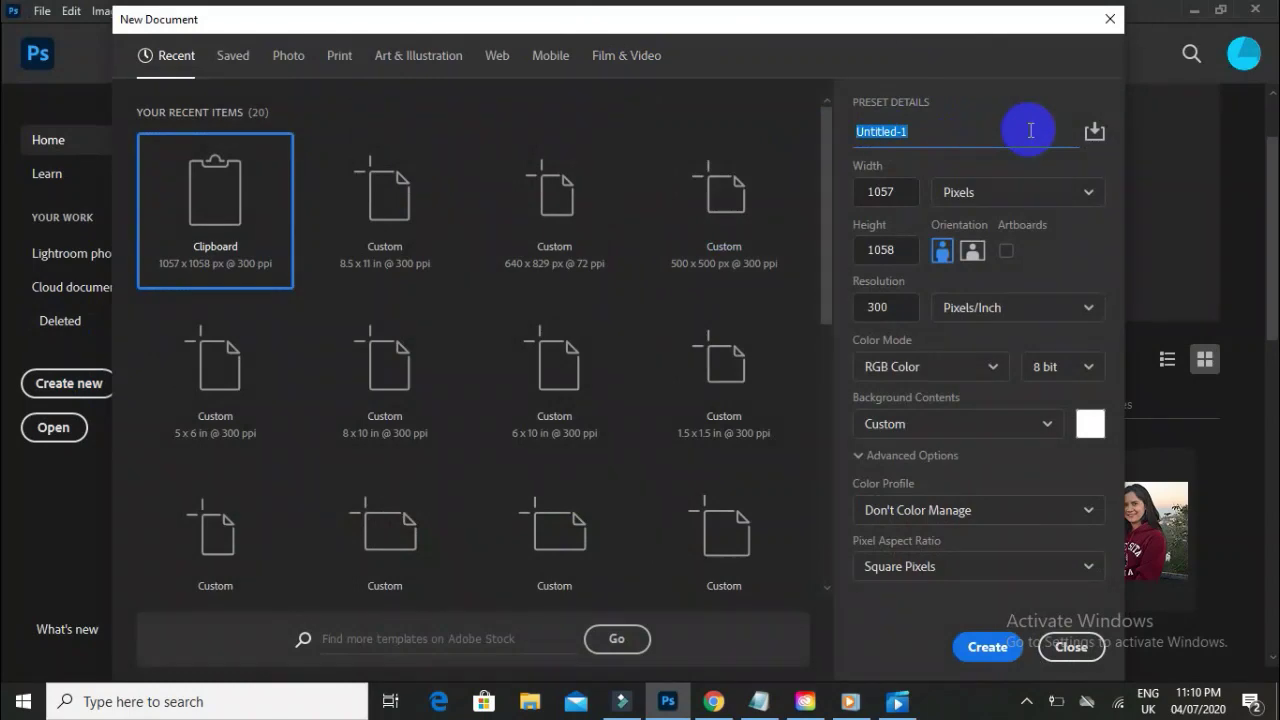
{"action": "key", "text": "BackSpace"}
{"action": "type", "text": "fi"}
{"action": "key", "text": "BackSpace"}
{"action": "key", "text": "BackSpace"}
{"action": "type", "text": "e"}
{"action": "key", "text": "BackSpace"}
{"action": "type", "text": "Lesson 1"}
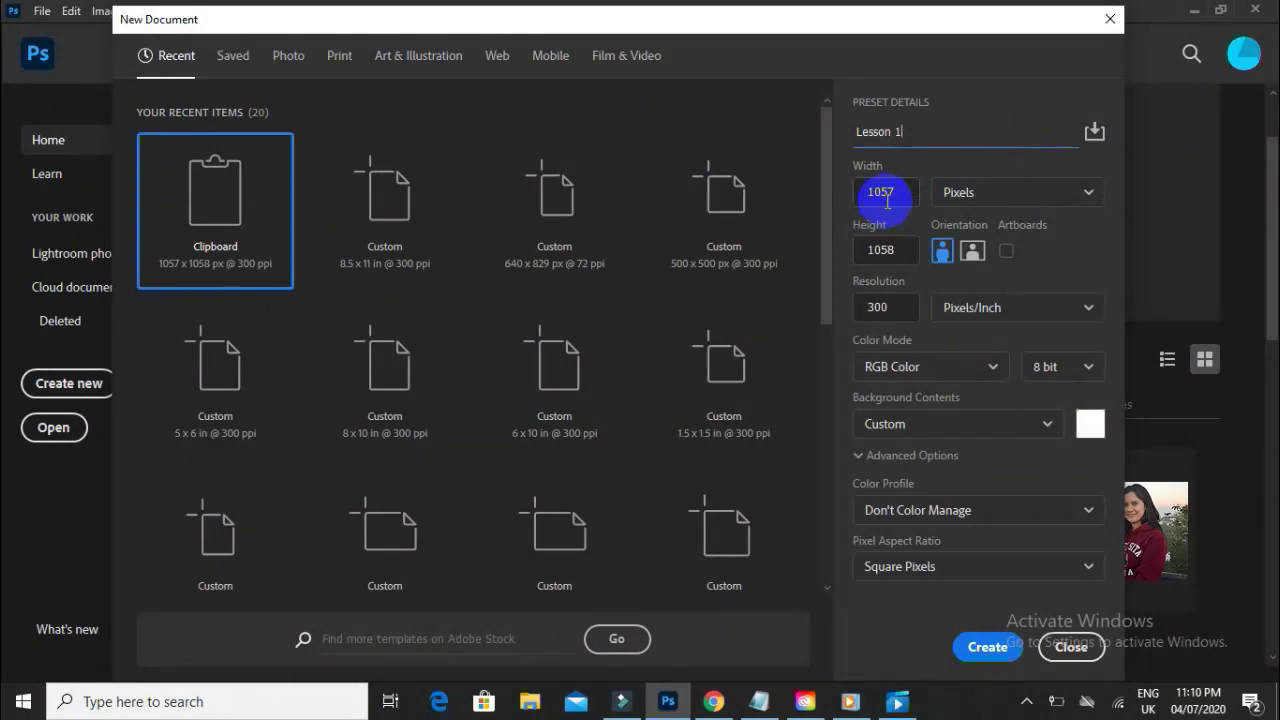
Set the new document's units to inches, with a width of 8.5 and a height of 11.
{"action": "left_click", "coordinate": [968, 192]}
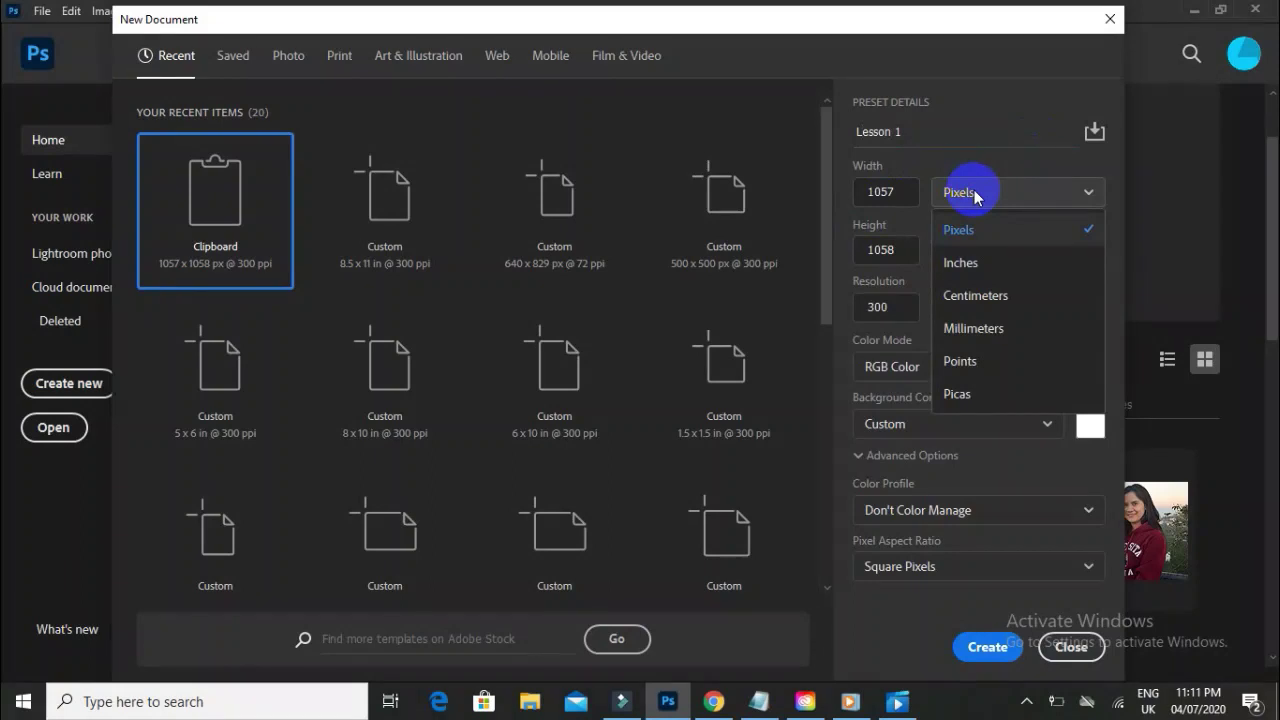
{"action": "left_click", "coordinate": [970, 270]}
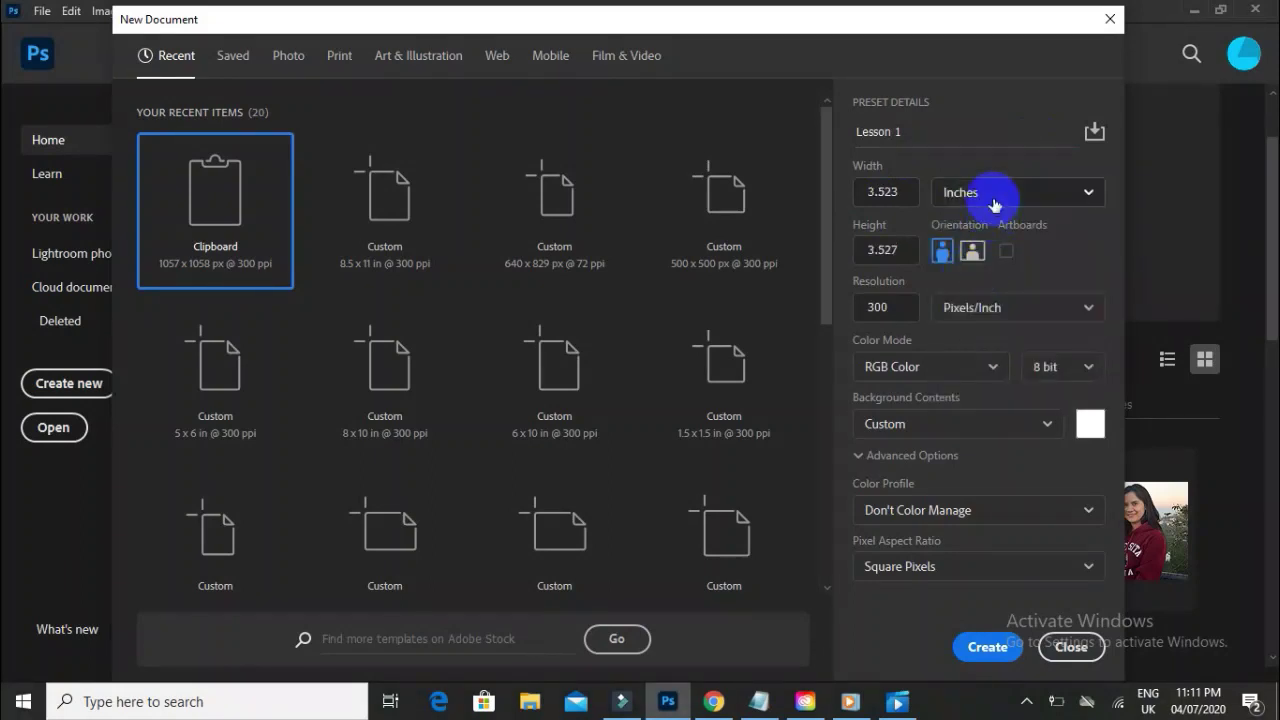
{"action": "left_click_drag", "start_coordinate": [902, 192], "coordinate": [856, 192]}
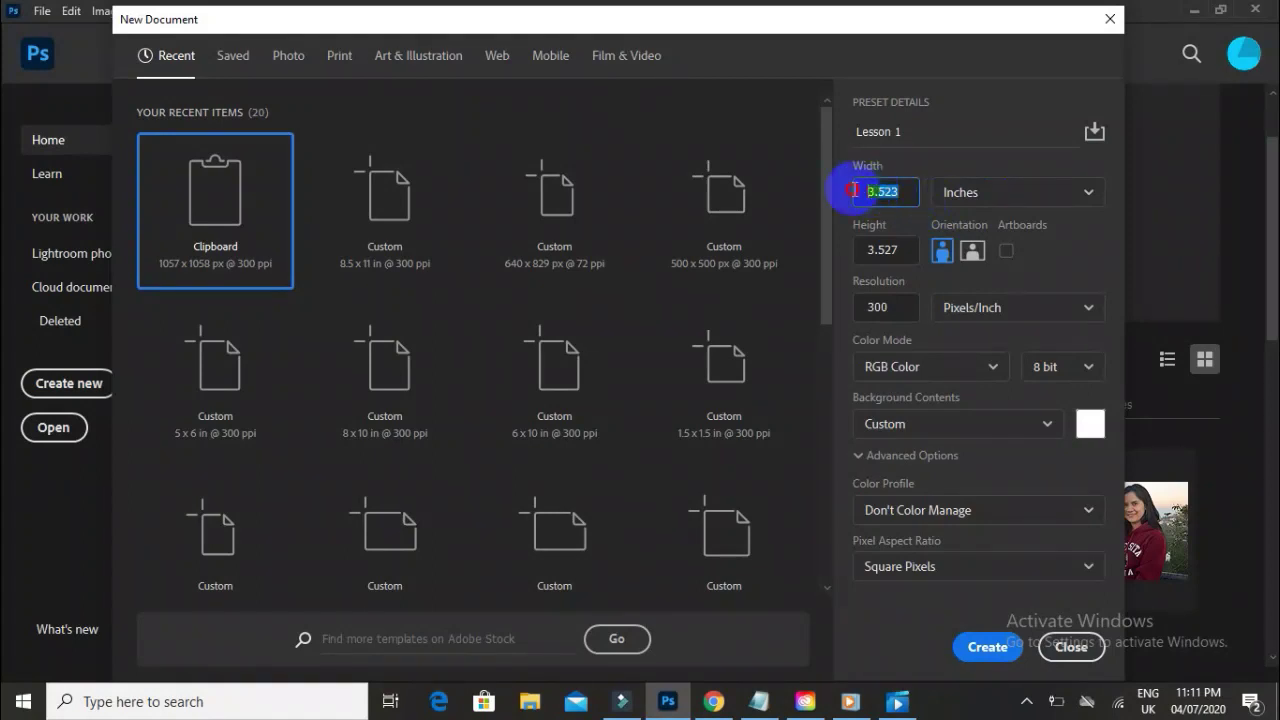
{"action": "type", "text": "8.5"}
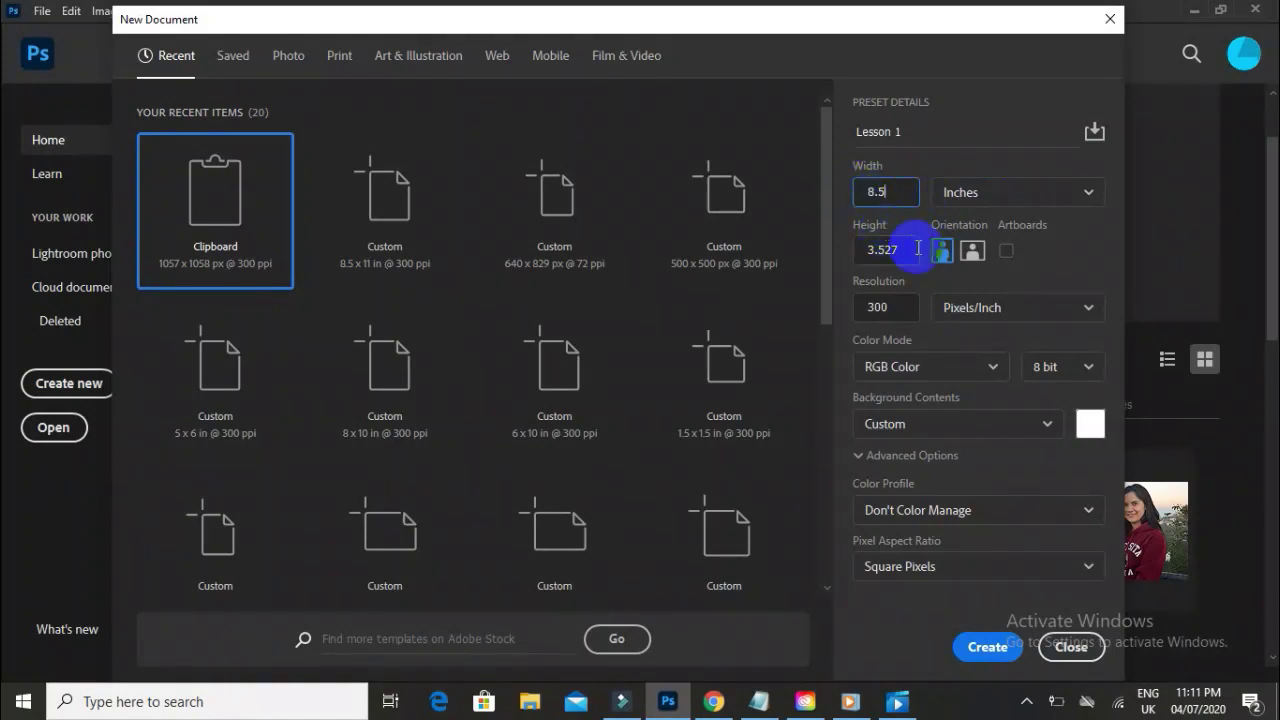
{"action": "left_click", "coordinate": [858, 252]}
{"action": "left_click_drag", "start_coordinate": [858, 252], "coordinate": [902, 252]}
{"action": "type", "text": "11"}
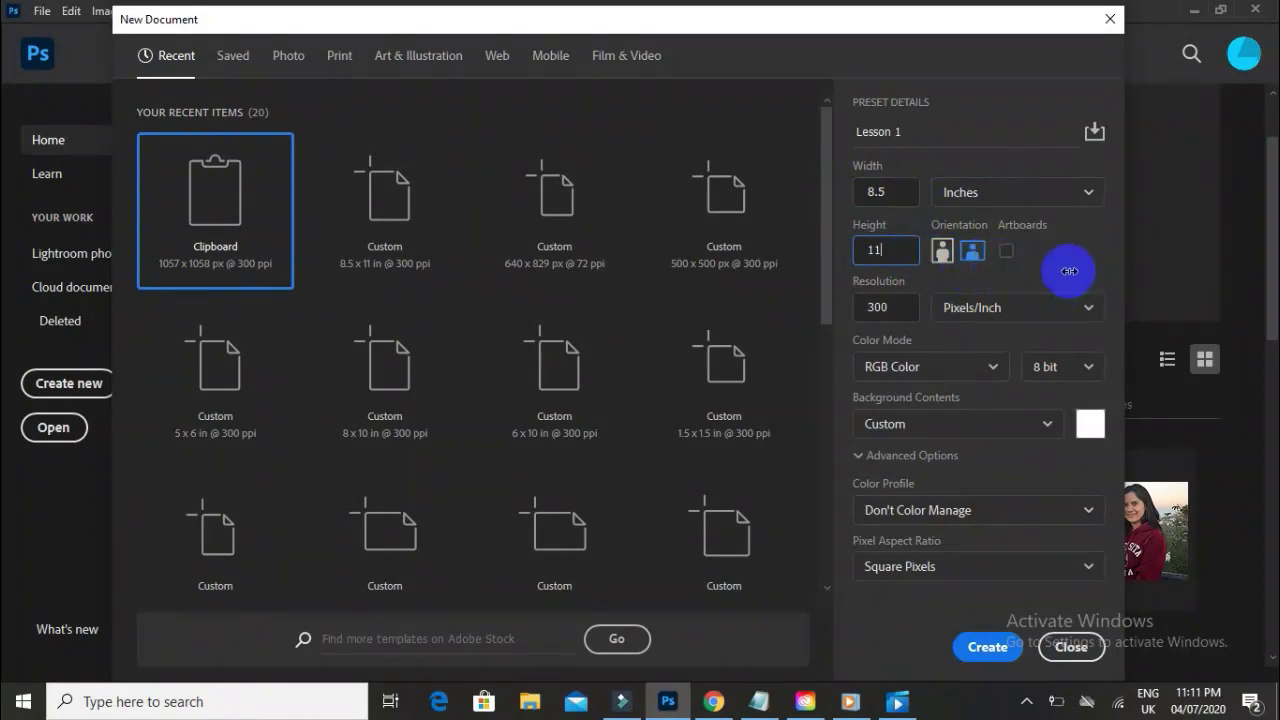
Create the document with a resolution of 300 pixels/inch in RGB Color mode.
{"action": "left_click_drag", "start_coordinate": [893, 308], "coordinate": [868, 305]}
{"action": "left_click", "coordinate": [900, 307]}
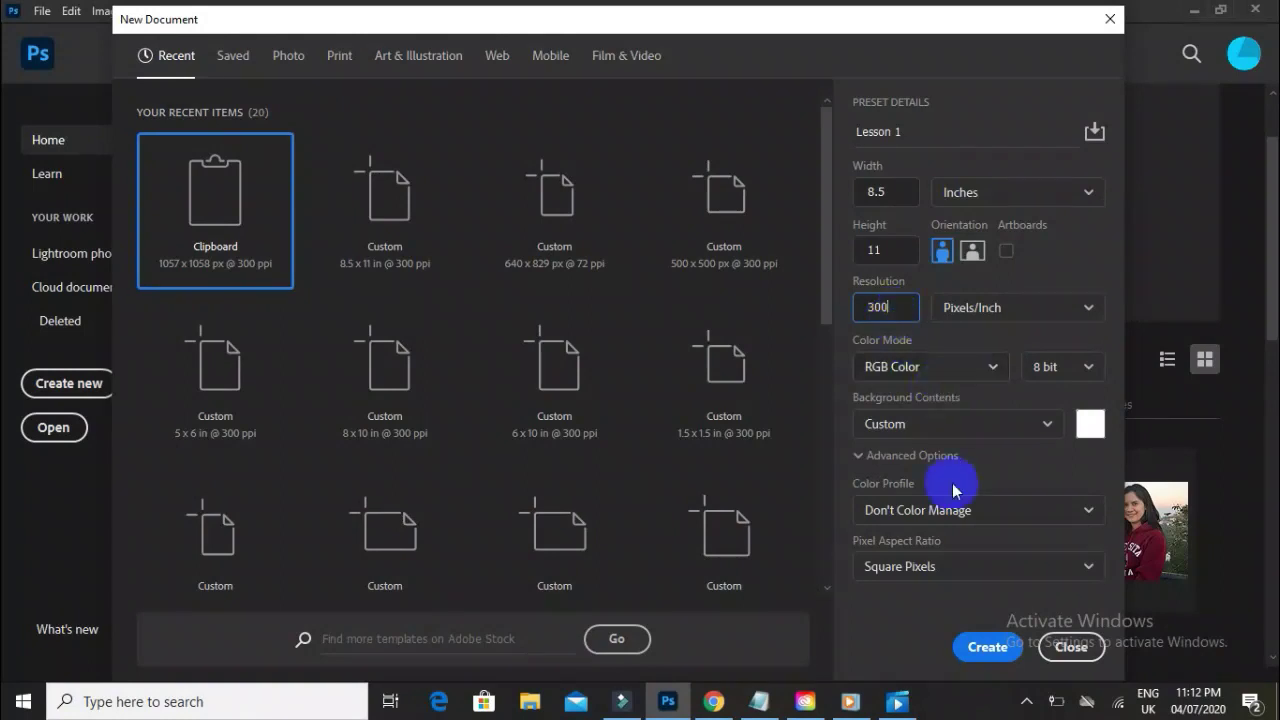
{"action": "left_click", "coordinate": [986, 648]}
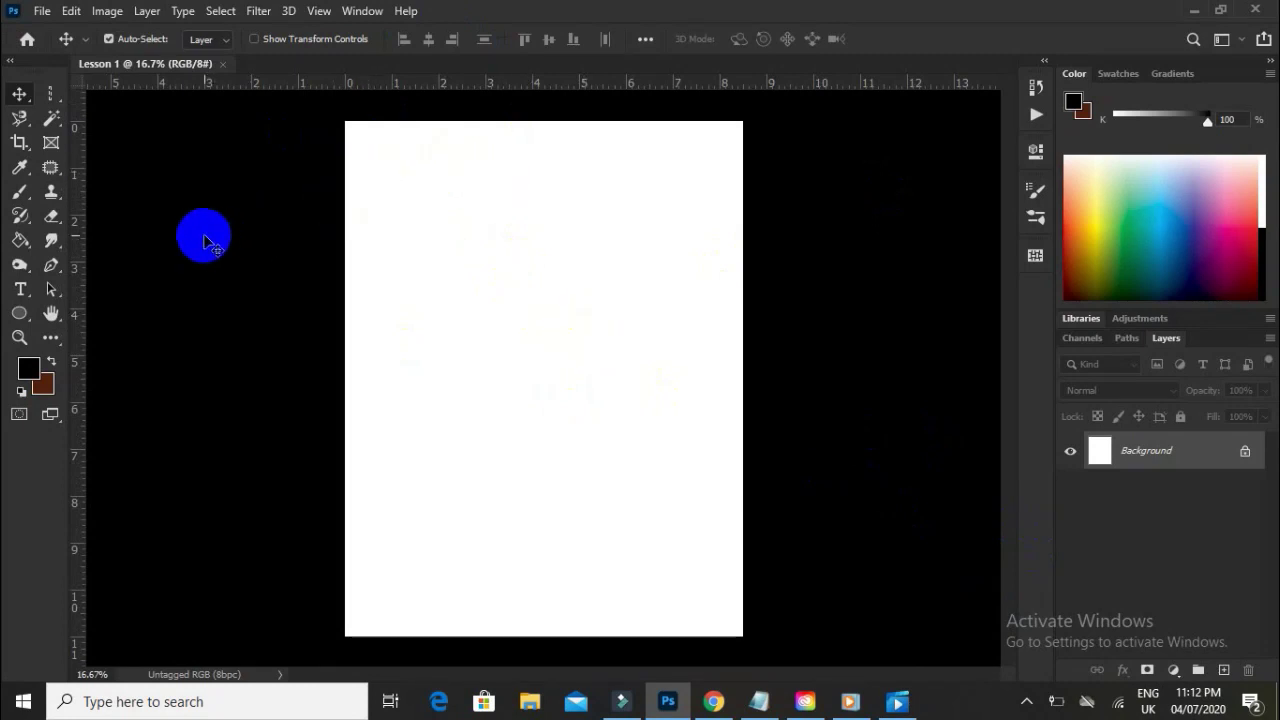
{"action": "left_click", "coordinate": [44, 18]}
{"action": "left_click", "coordinate": [75, 46]}
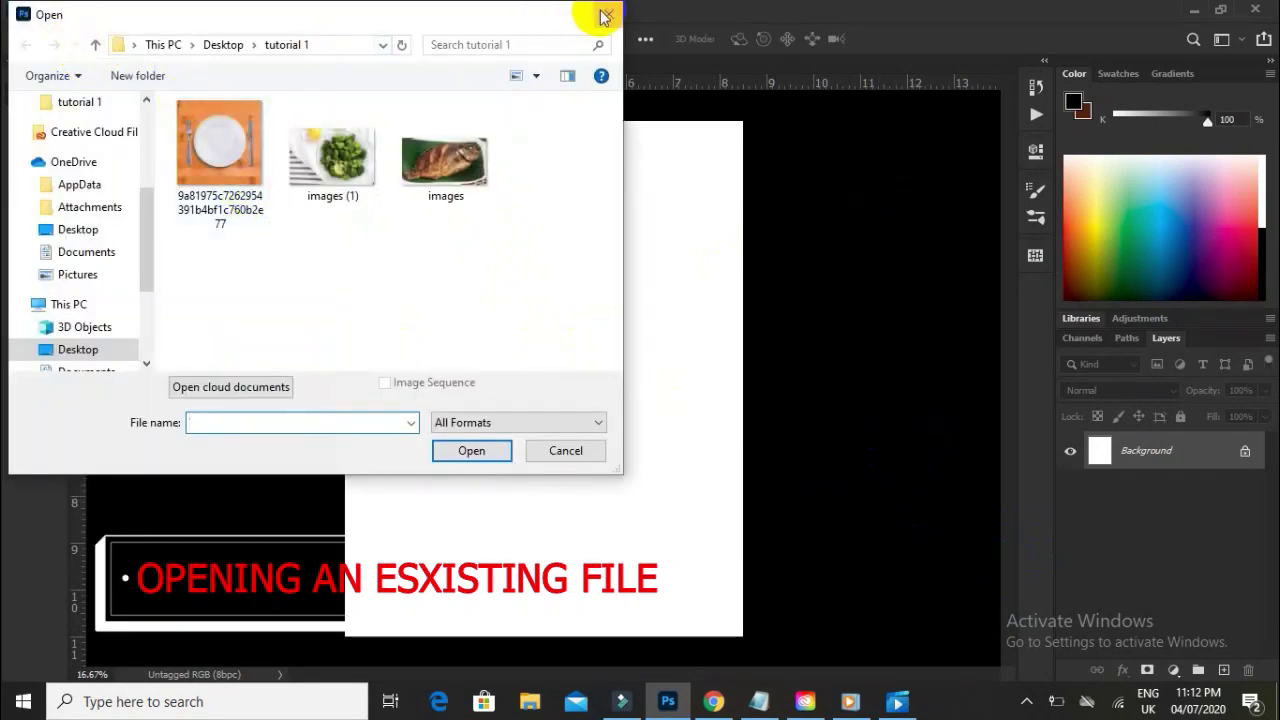
{"action": "left_click", "coordinate": [604, 17]}
Open all three images (plate, broccoli and fish) from the tutorial 1 folder on the desktop.
{"action": "left_click", "coordinate": [42, 11]}
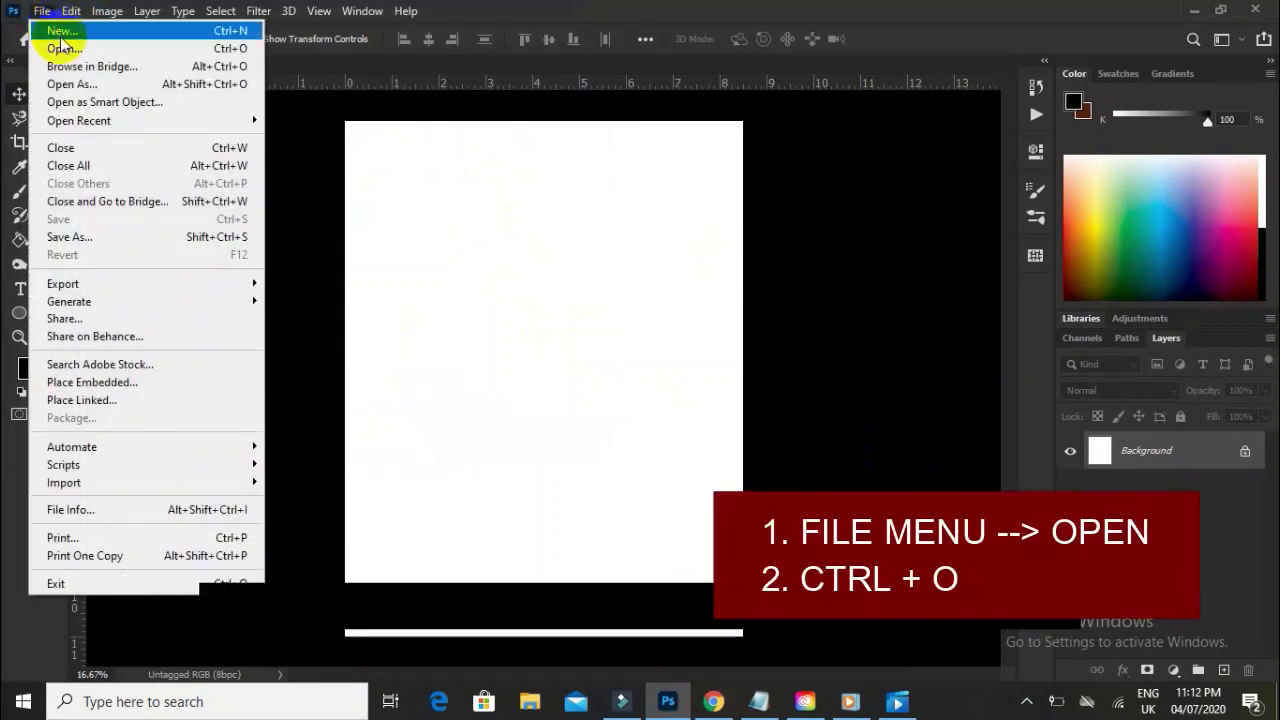
{"action": "left_click", "coordinate": [236, 55]}
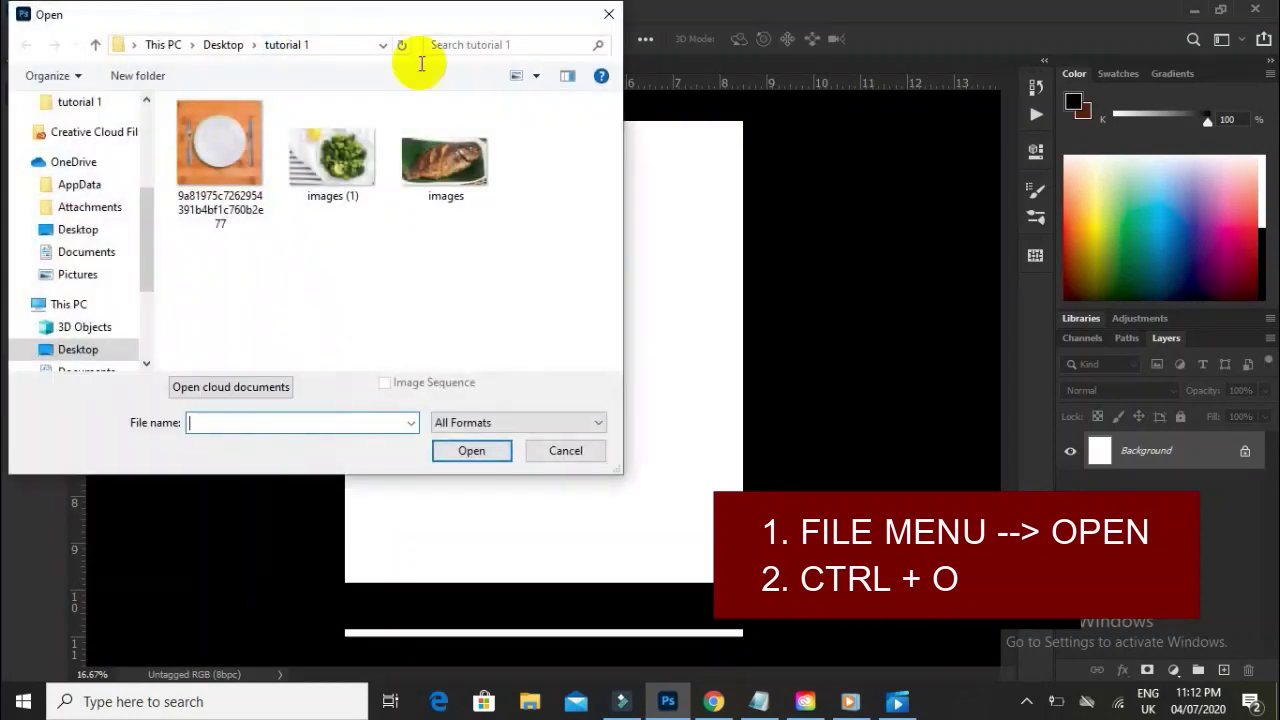
{"action": "left_click_drag", "start_coordinate": [508, 23], "coordinate": [574, 23]}
{"action": "left_click_drag", "start_coordinate": [620, 149], "coordinate": [284, 269]}
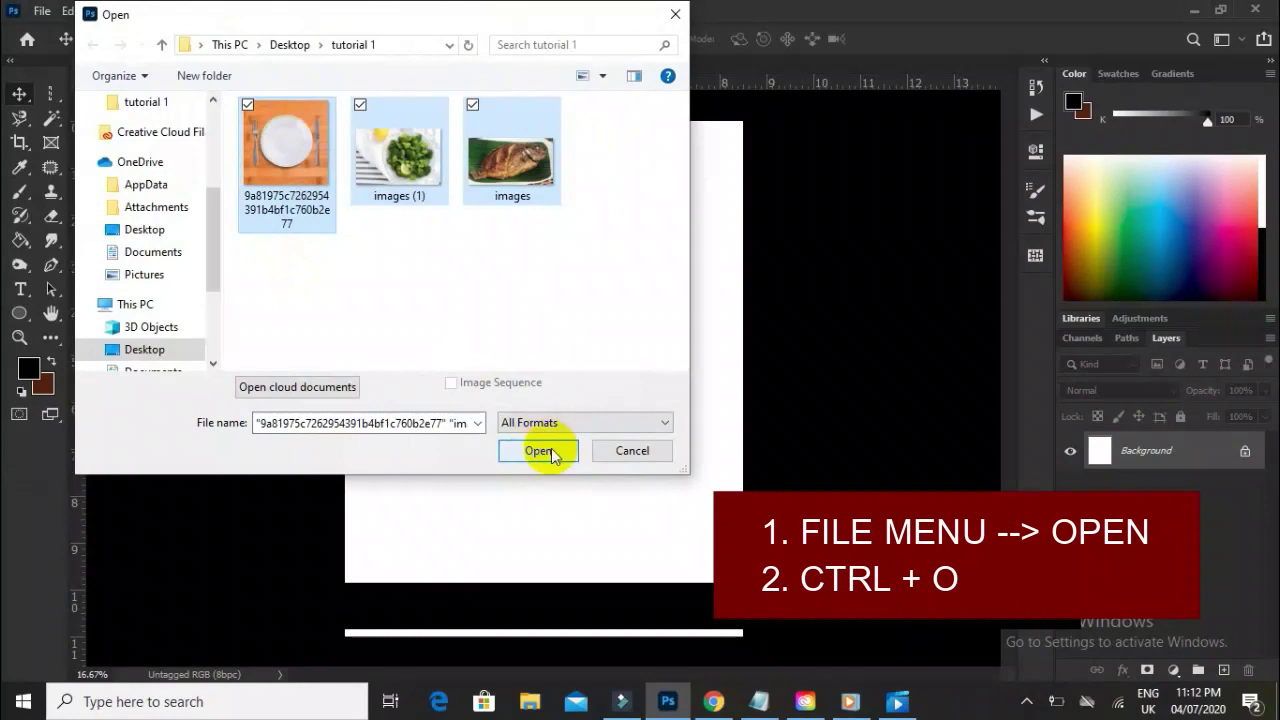
{"action": "left_click", "coordinate": [540, 451]}
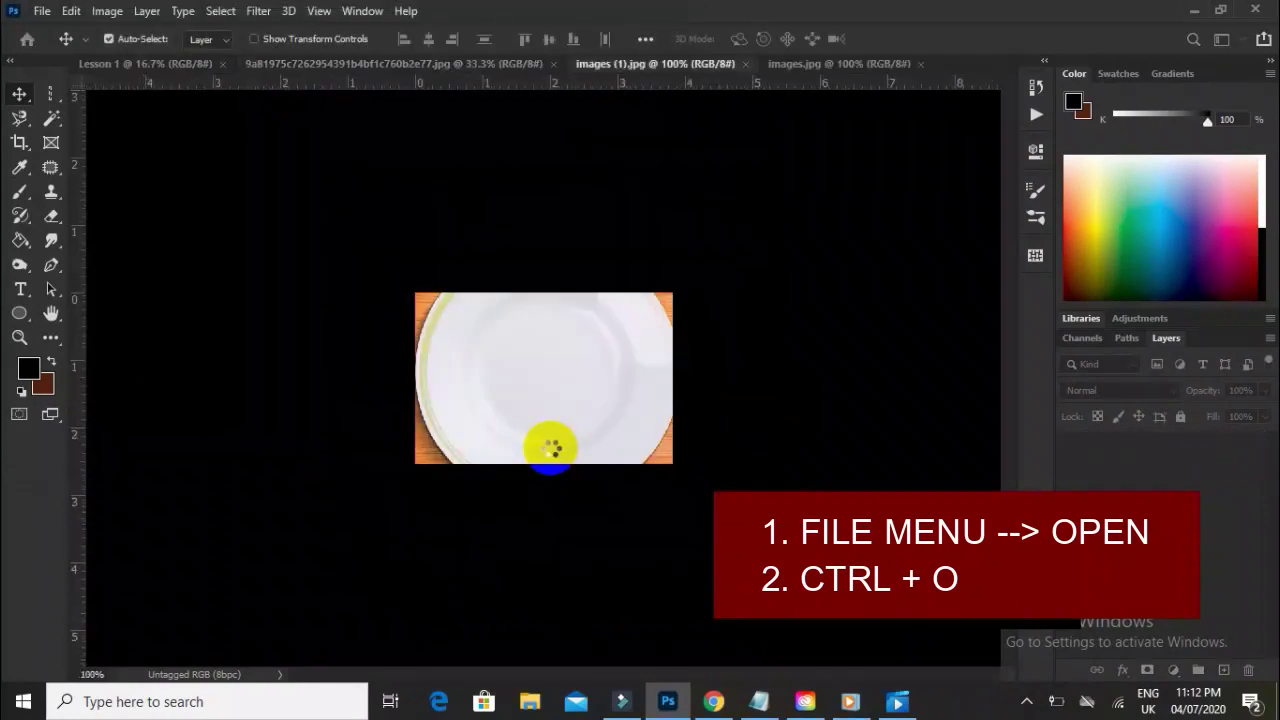
Switch between the plate image and the Lesson 1 document, ending on the plate image with the Move tool active.
{"action": "left_click", "coordinate": [372, 64]}
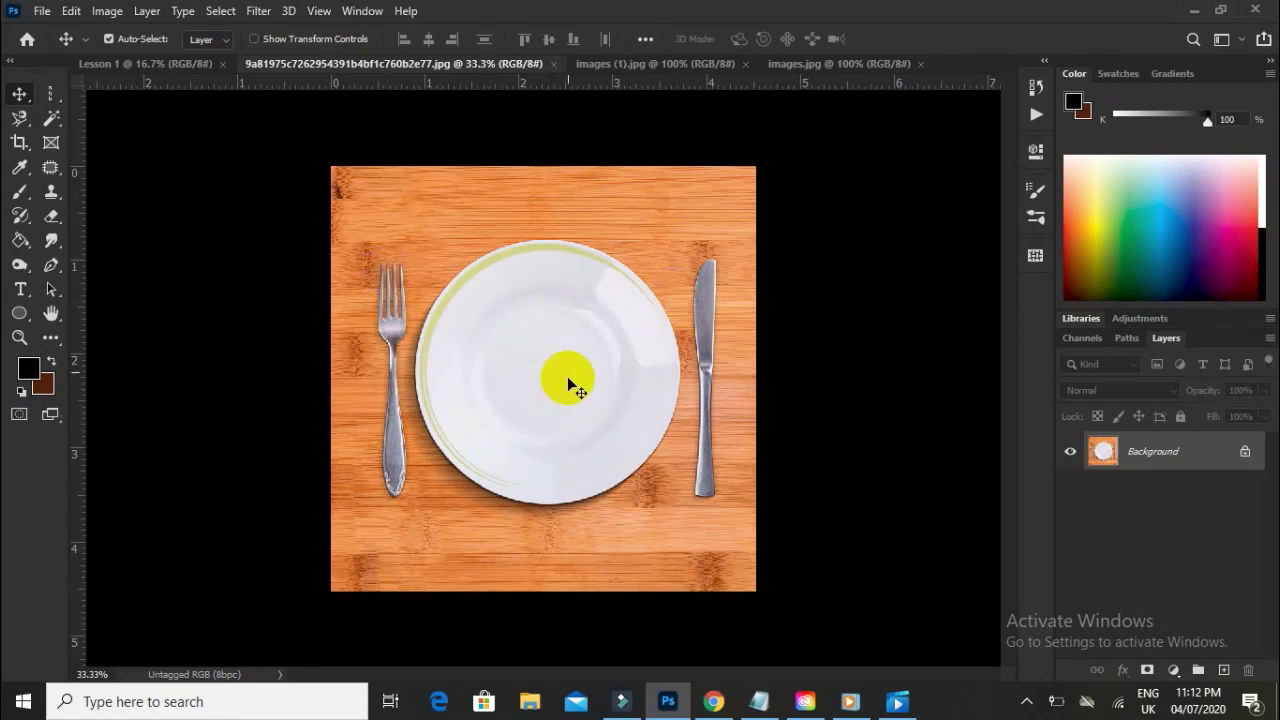
{"action": "left_click", "coordinate": [125, 64]}
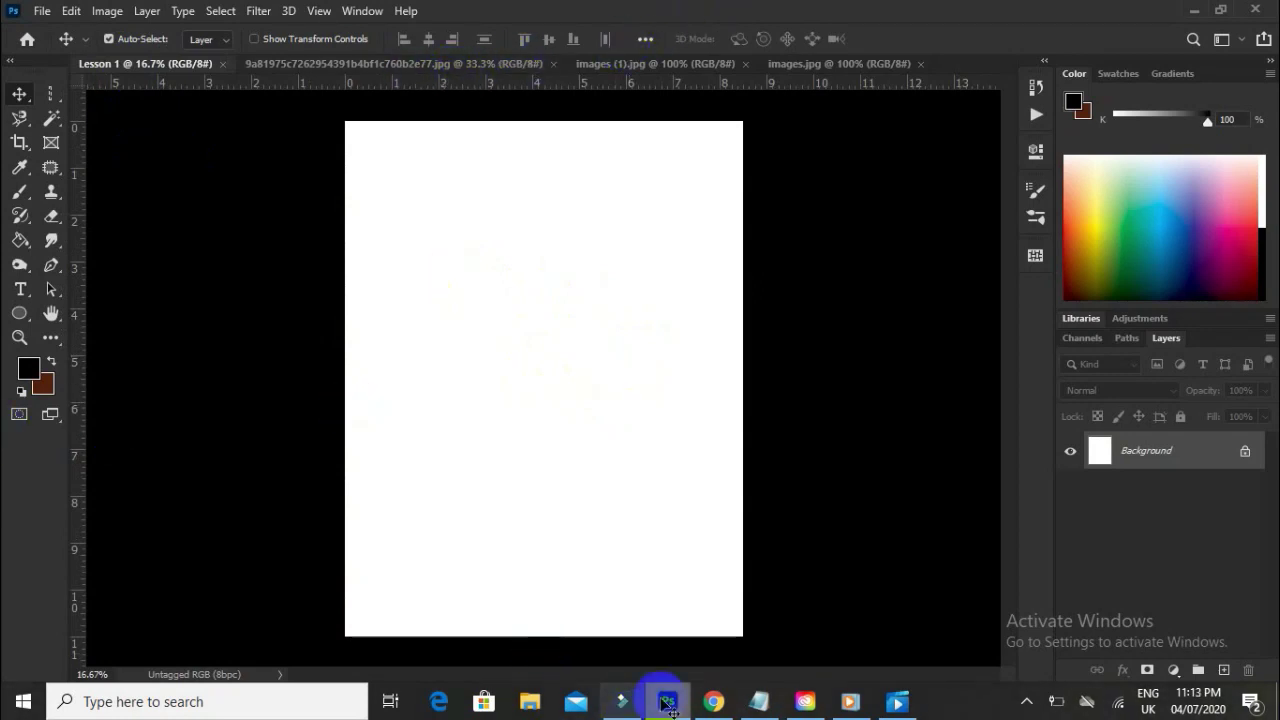
{"action": "left_click", "coordinate": [409, 63]}
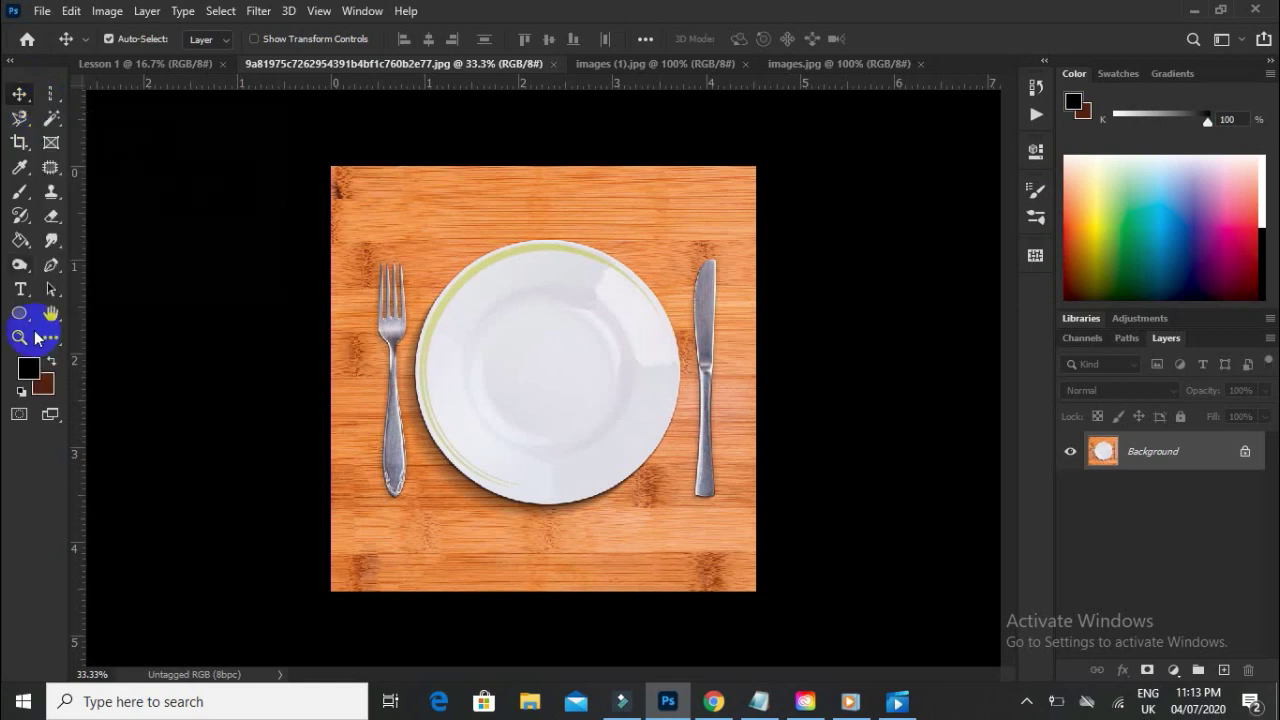
{"action": "left_click", "coordinate": [21, 241]}
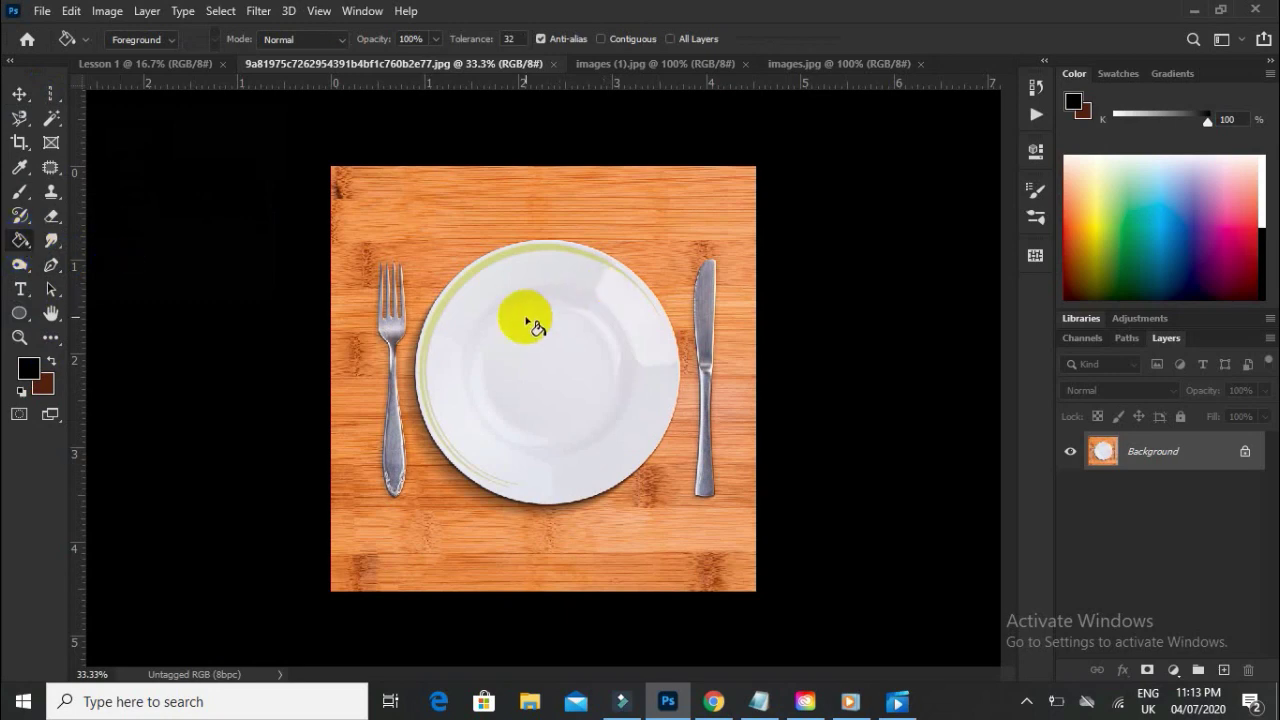
{"action": "key", "text": "v"}
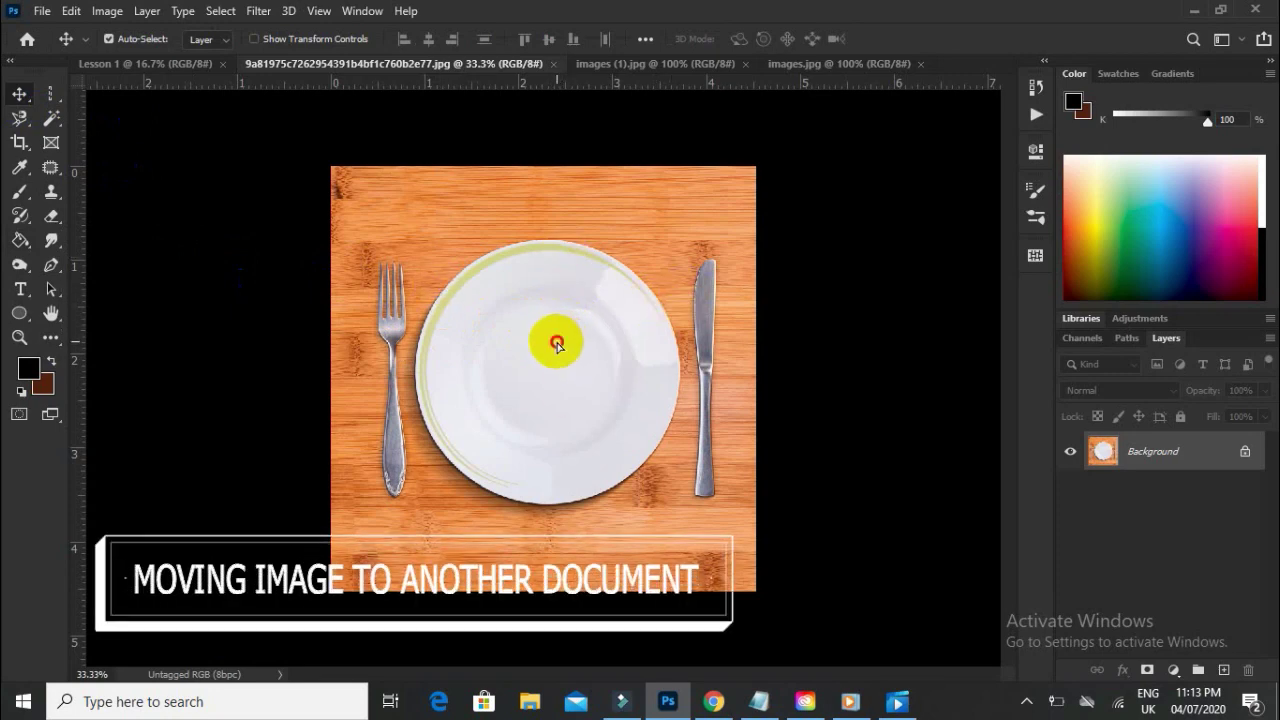
Try placing the plate image into the Lesson 1 document with the Move tool, and undo the placement.
{"action": "mouse_move", "coordinate": [558, 337]}
{"action": "left_mouse_down"}
{"action": "mouse_move", "coordinate": [374, 260]}
{"action": "mouse_move", "coordinate": [179, 110]}
{"action": "mouse_move", "coordinate": [576, 331]}
{"action": "left_mouse_up"}
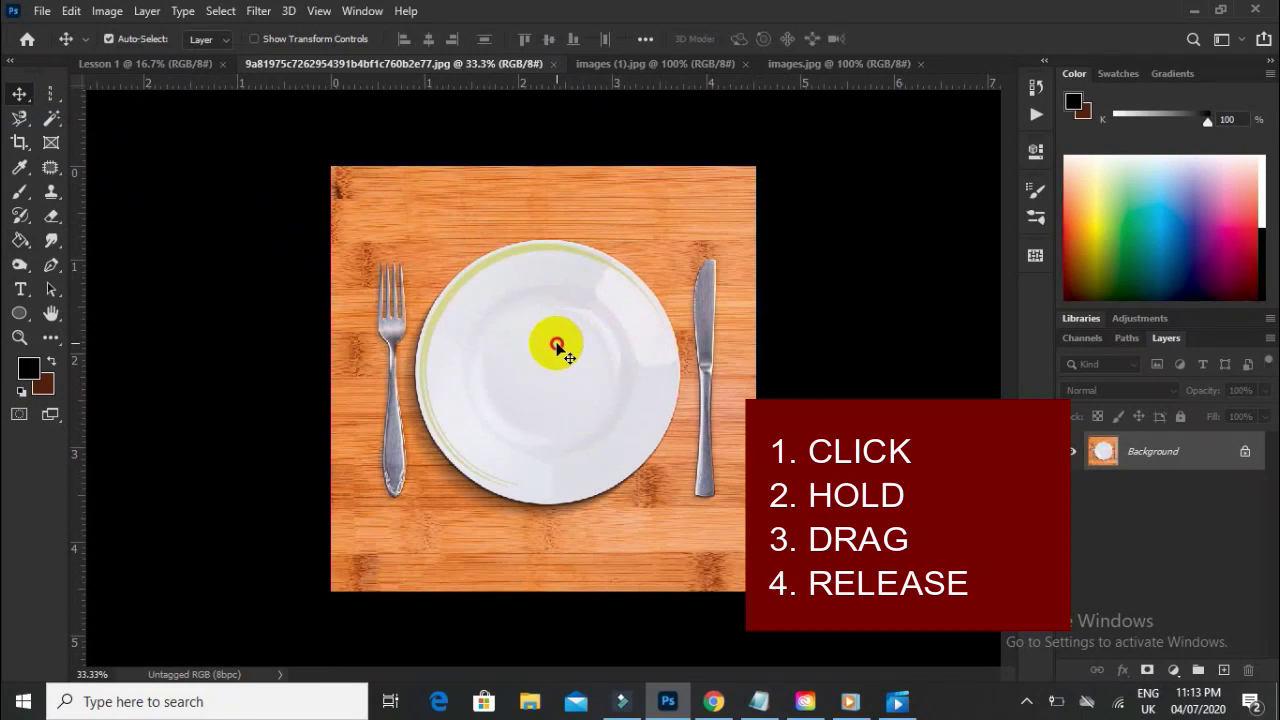
{"action": "left_click_drag", "start_coordinate": [556, 343], "coordinate": [542, 316]}
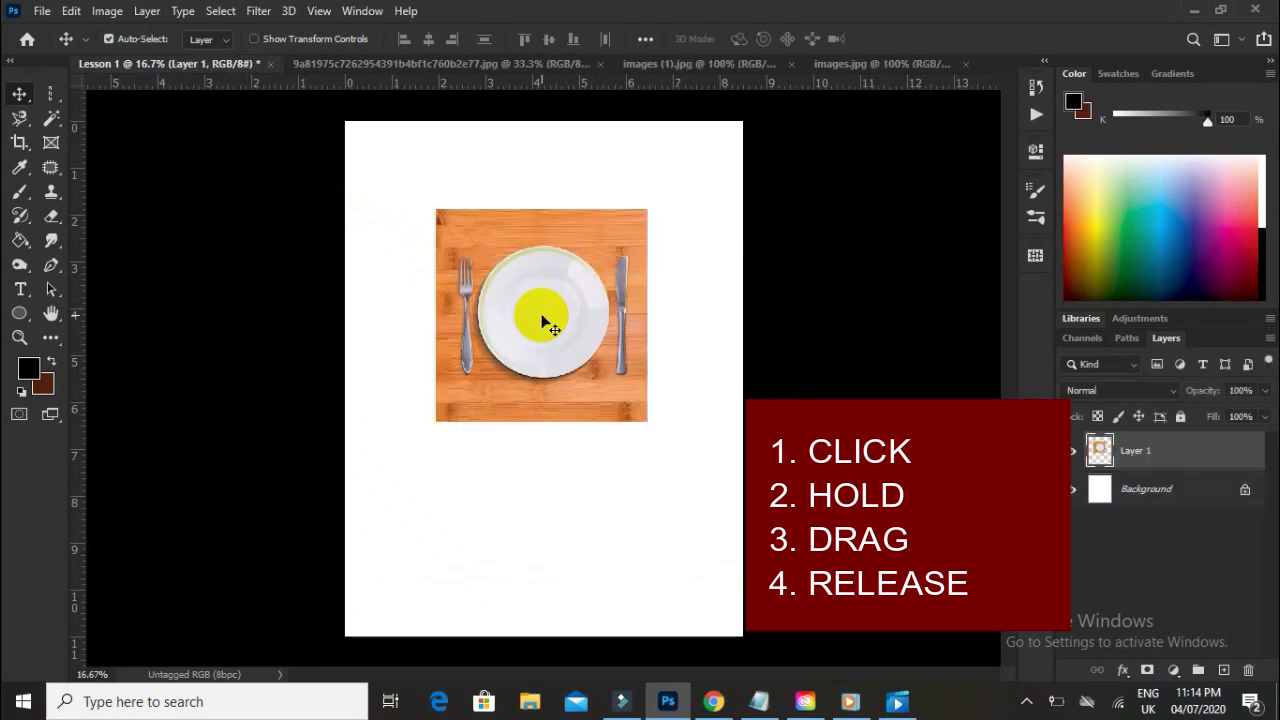
{"action": "key", "text": "ctrl+z"}
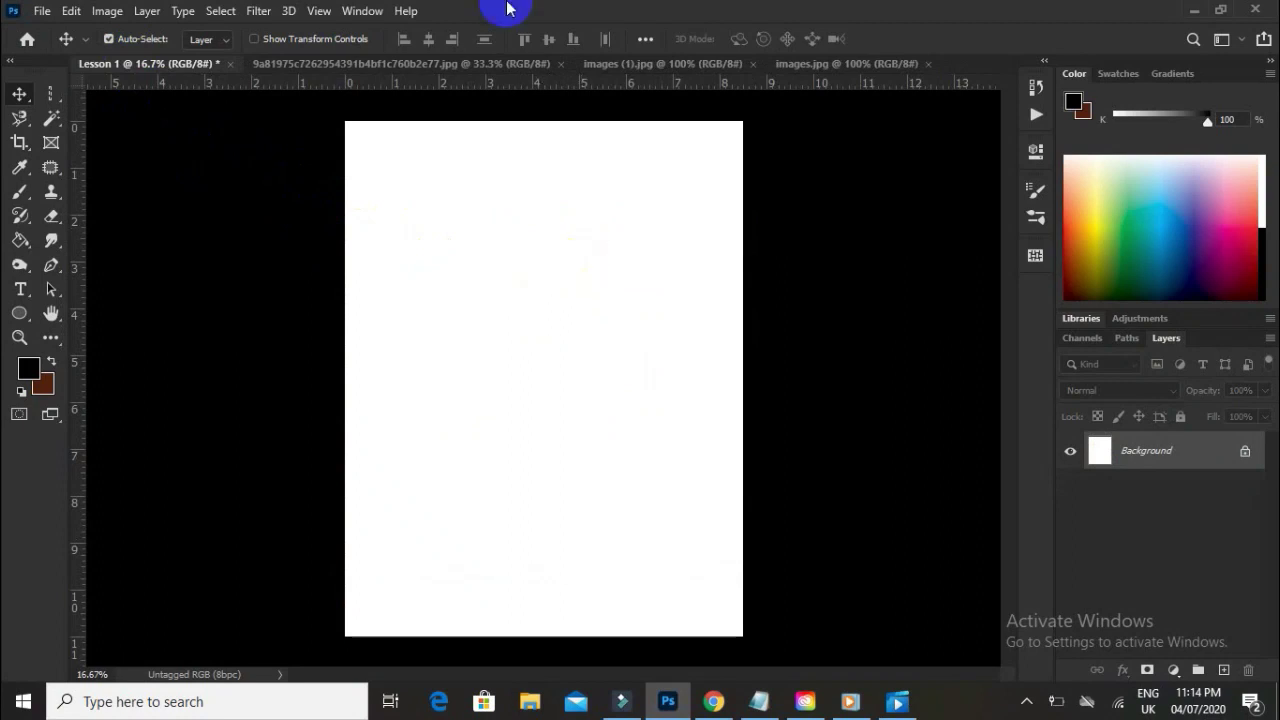
Copy the plate image into the upper middle of the Lesson 1 page with the Move tool.
{"action": "left_click", "coordinate": [466, 66]}
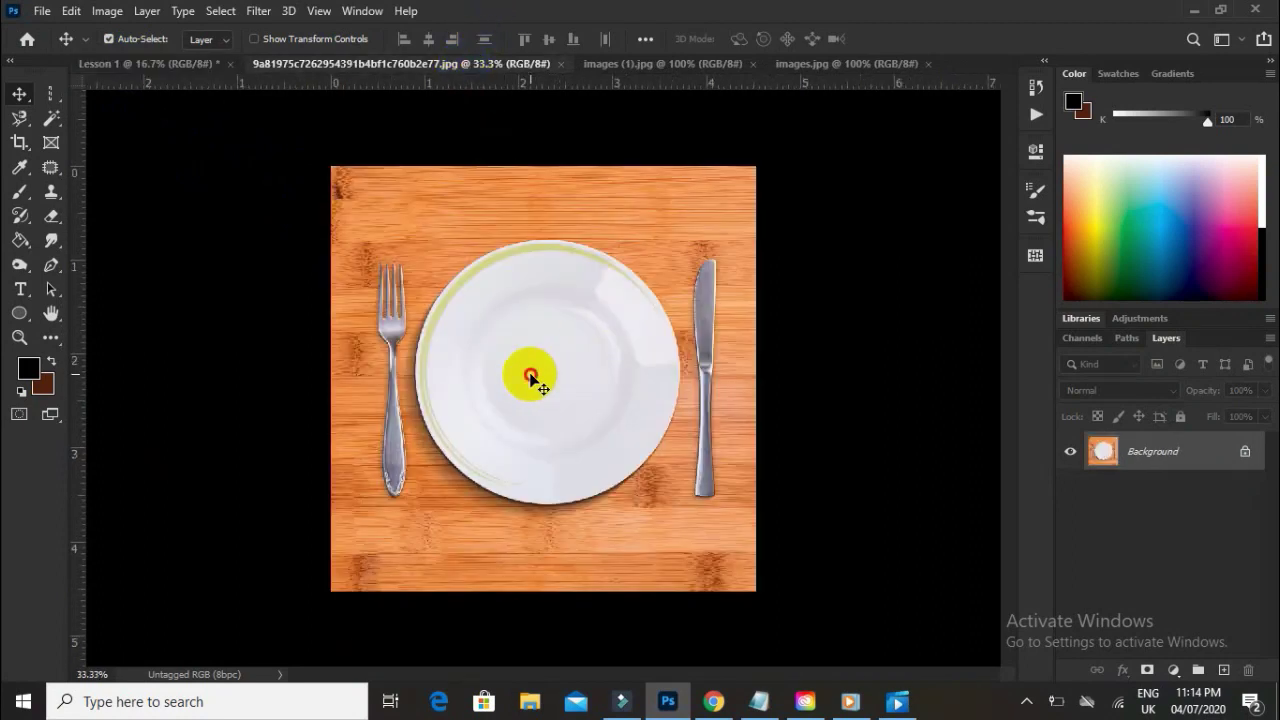
{"action": "left_click_drag", "start_coordinate": [532, 378], "coordinate": [587, 363]}
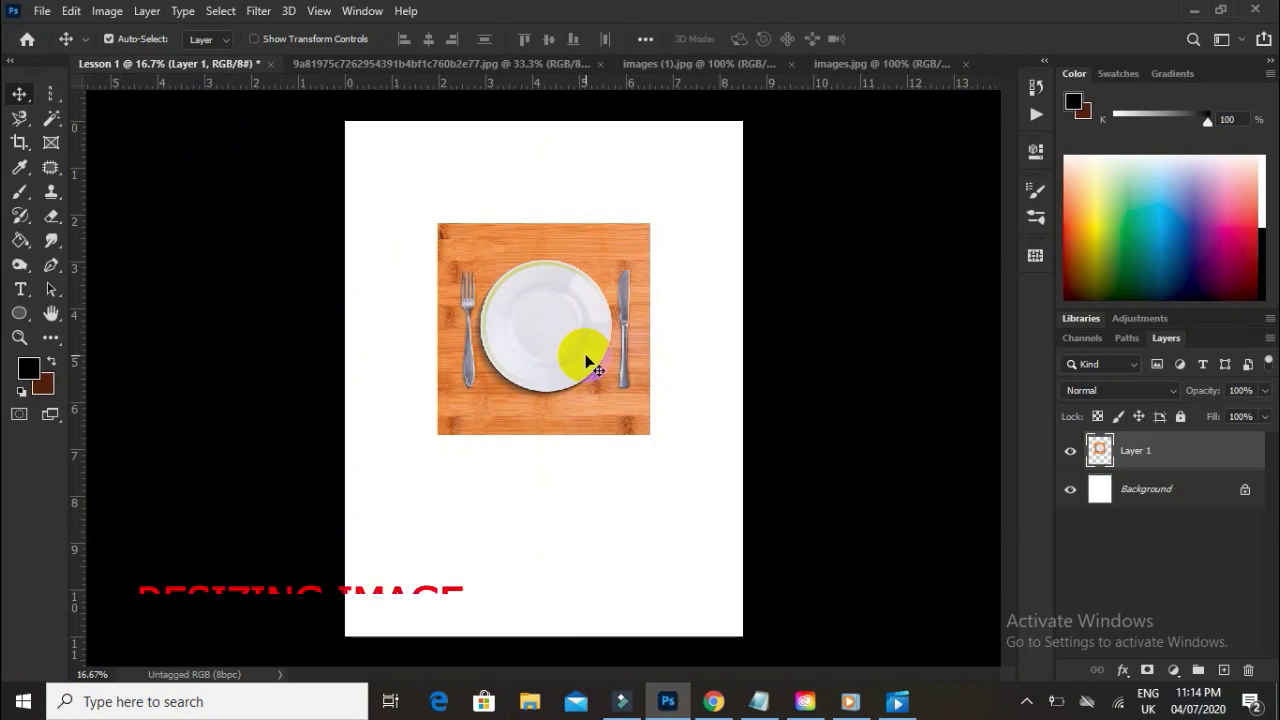
In the Notepad notes, remove the blank line above the deselect command and highlight the Transform shortcut.
{"action": "left_click", "coordinate": [766, 705]}
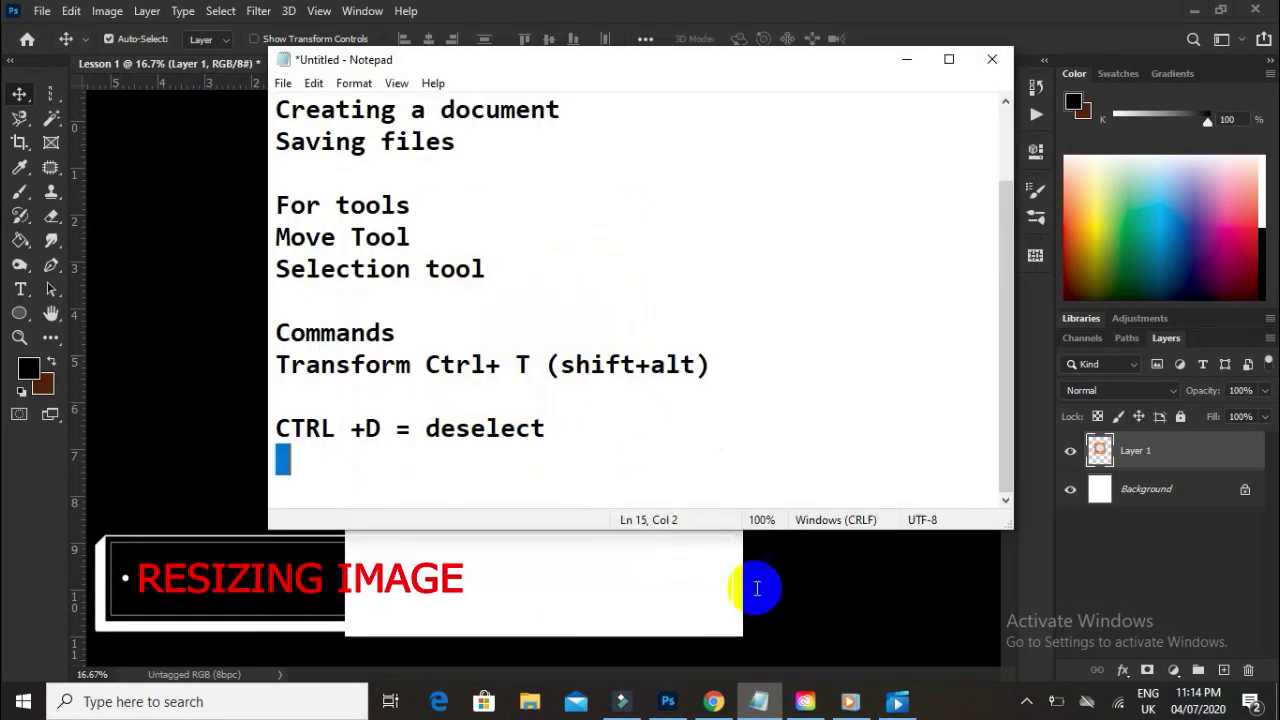
{"action": "left_click", "coordinate": [330, 396]}
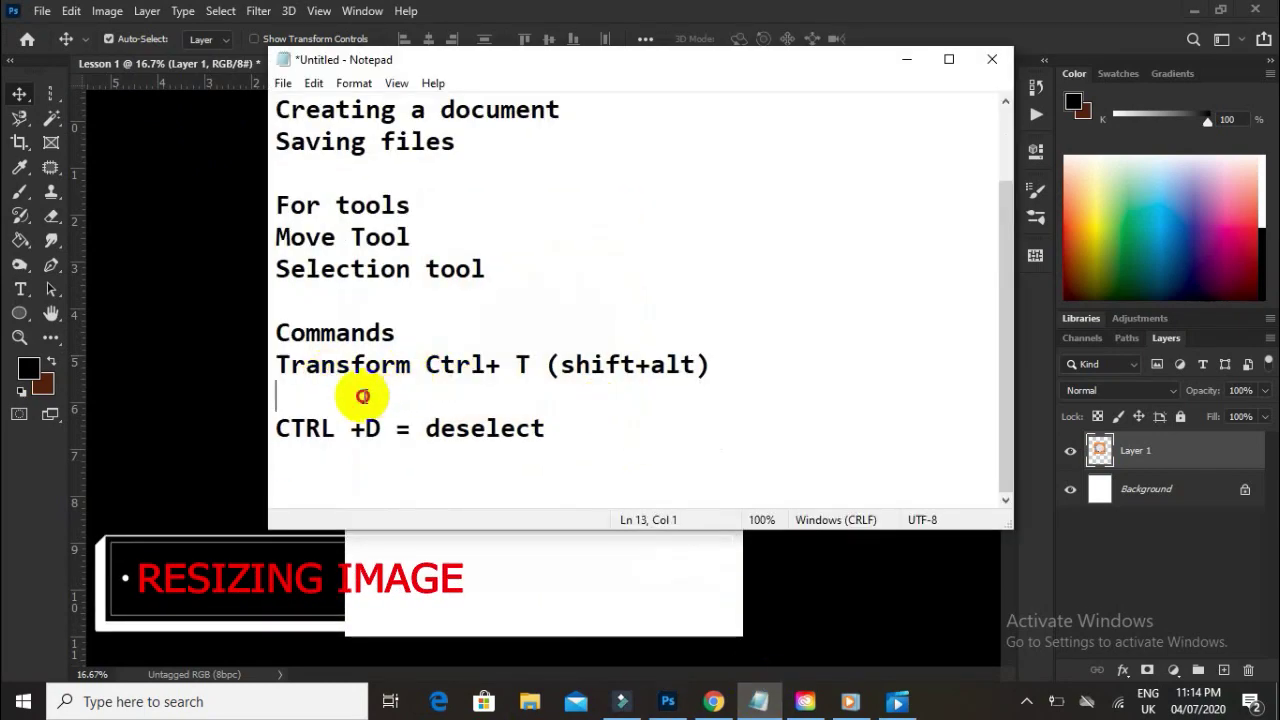
{"action": "key", "text": "BackSpace"}
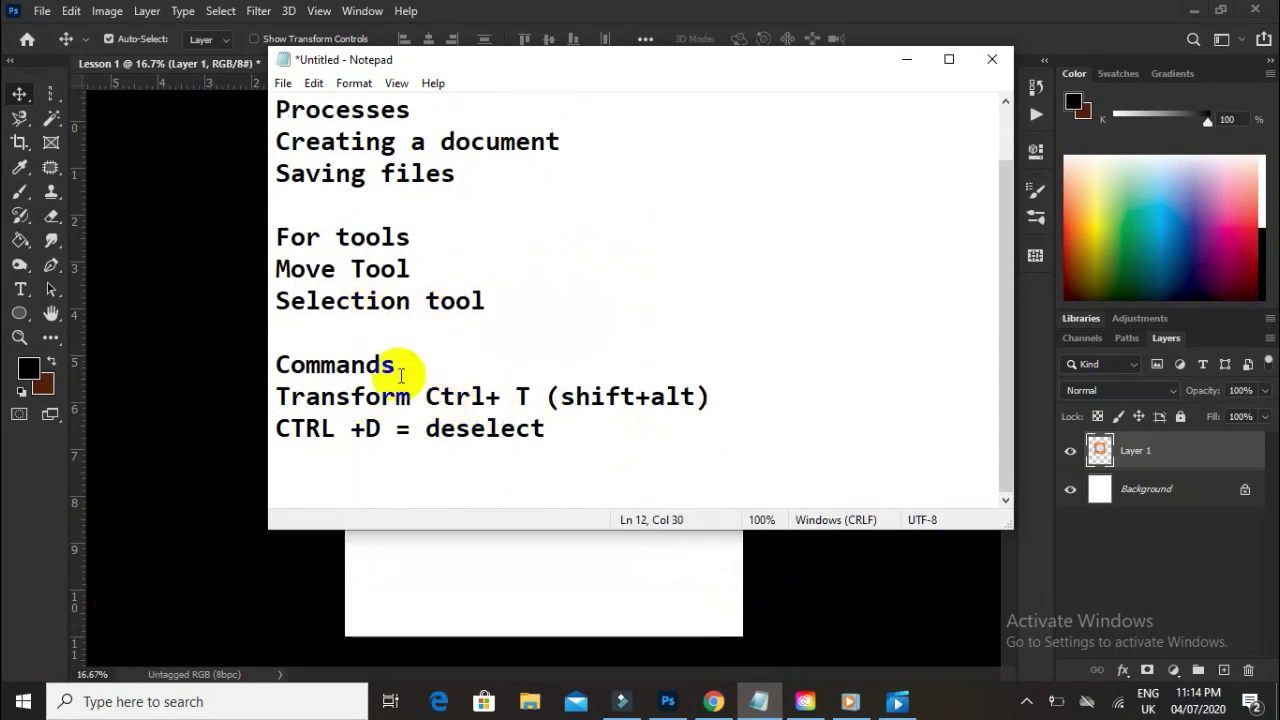
{"action": "left_click_drag", "start_coordinate": [531, 397], "coordinate": [414, 400]}
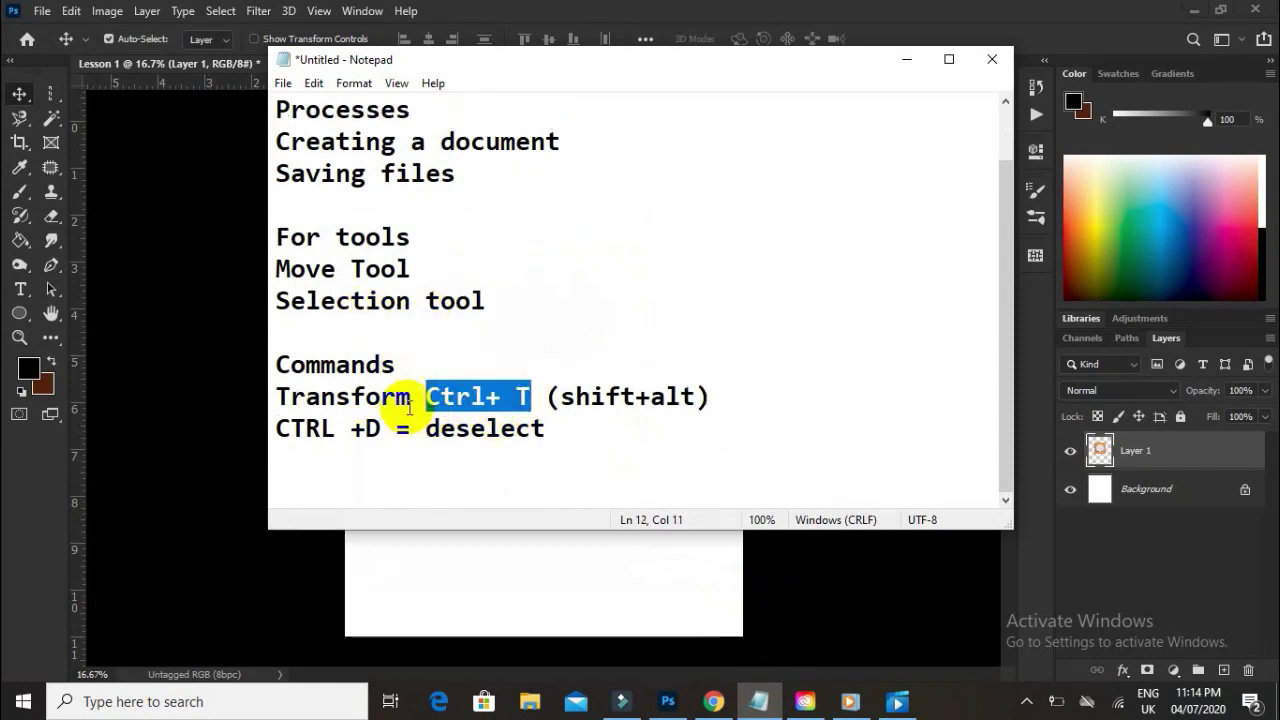
{"action": "left_click", "coordinate": [486, 397]}
{"action": "left_click", "coordinate": [907, 60]}
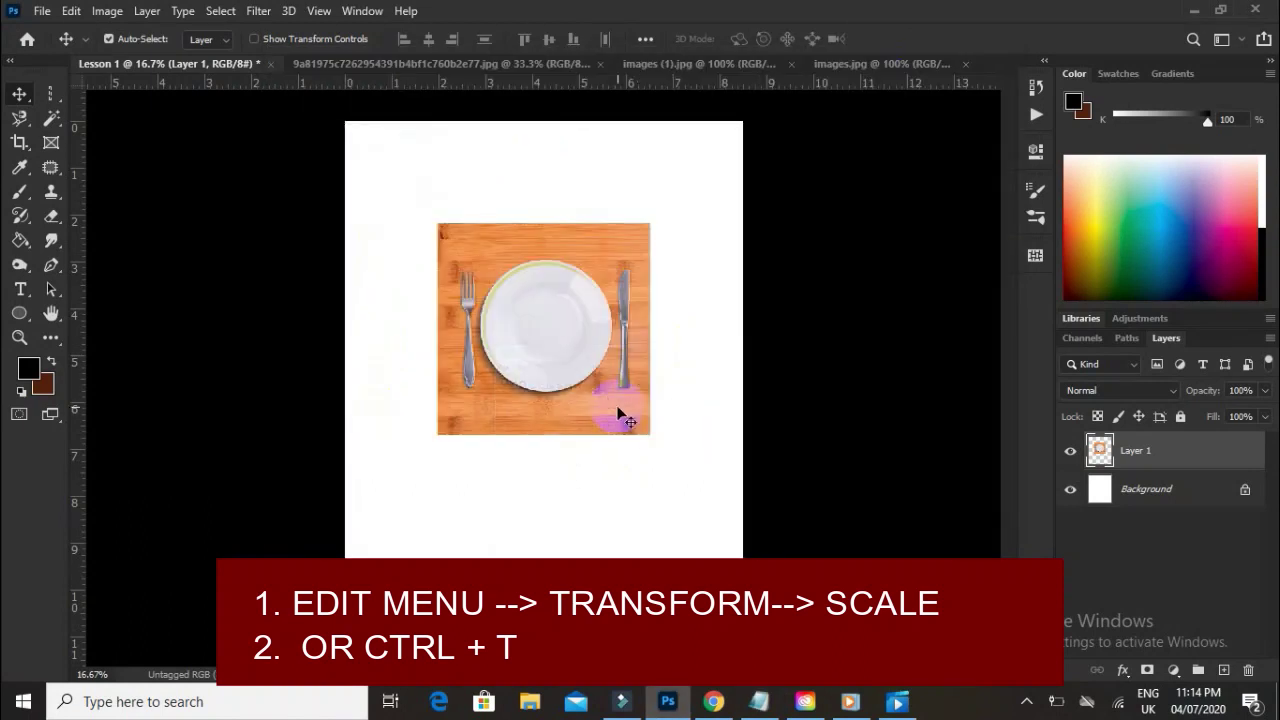
Move the plate image down the Lesson 1 page, centring it at about X 1275 px and Y 1788 px.
{"action": "left_click_drag", "start_coordinate": [580, 371], "coordinate": [580, 400]}
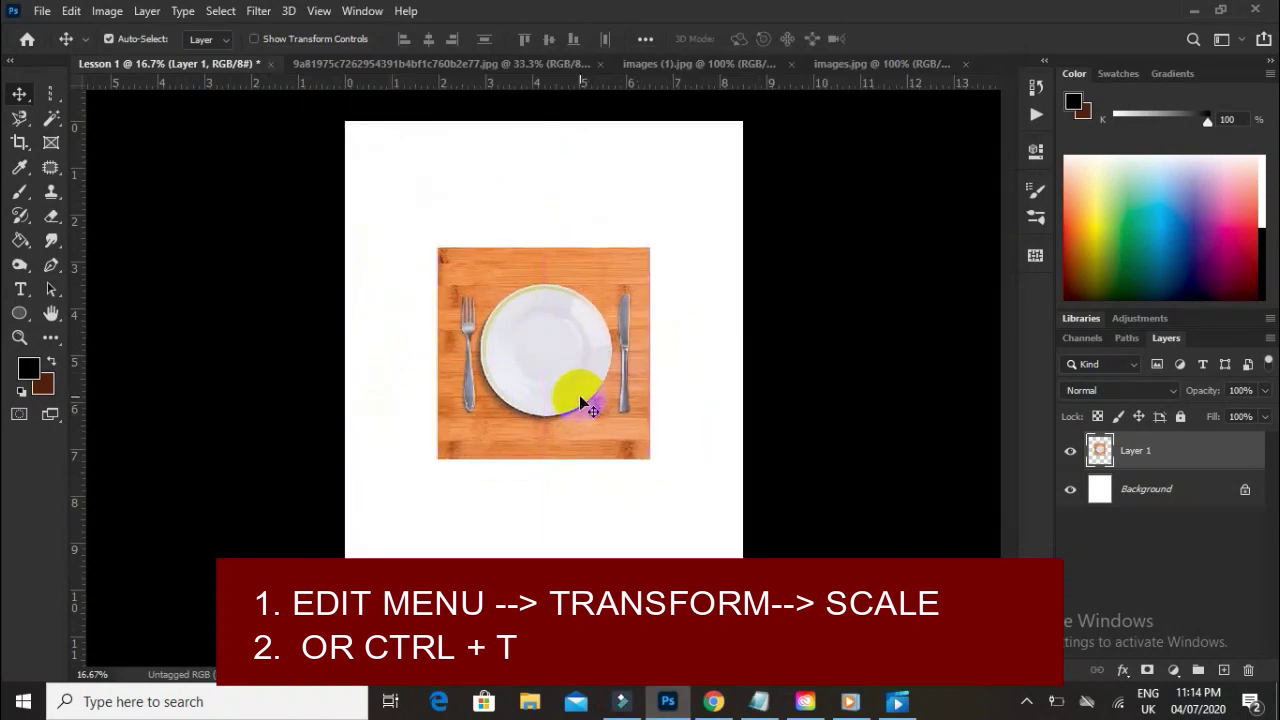
{"action": "left_click_drag", "start_coordinate": [555, 342], "coordinate": [563, 387]}
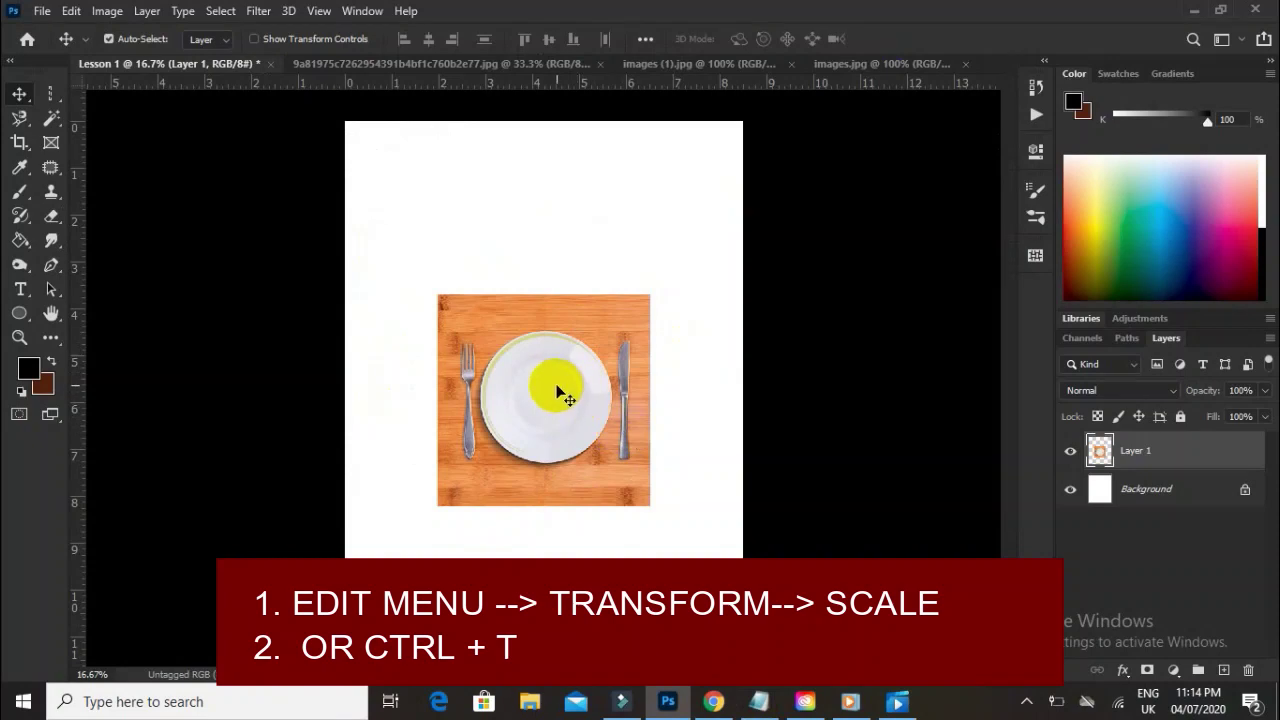
Try stretching the plate image freely with Transform Scale to about 174% width and 97% height.
{"action": "left_click", "coordinate": [70, 11]}
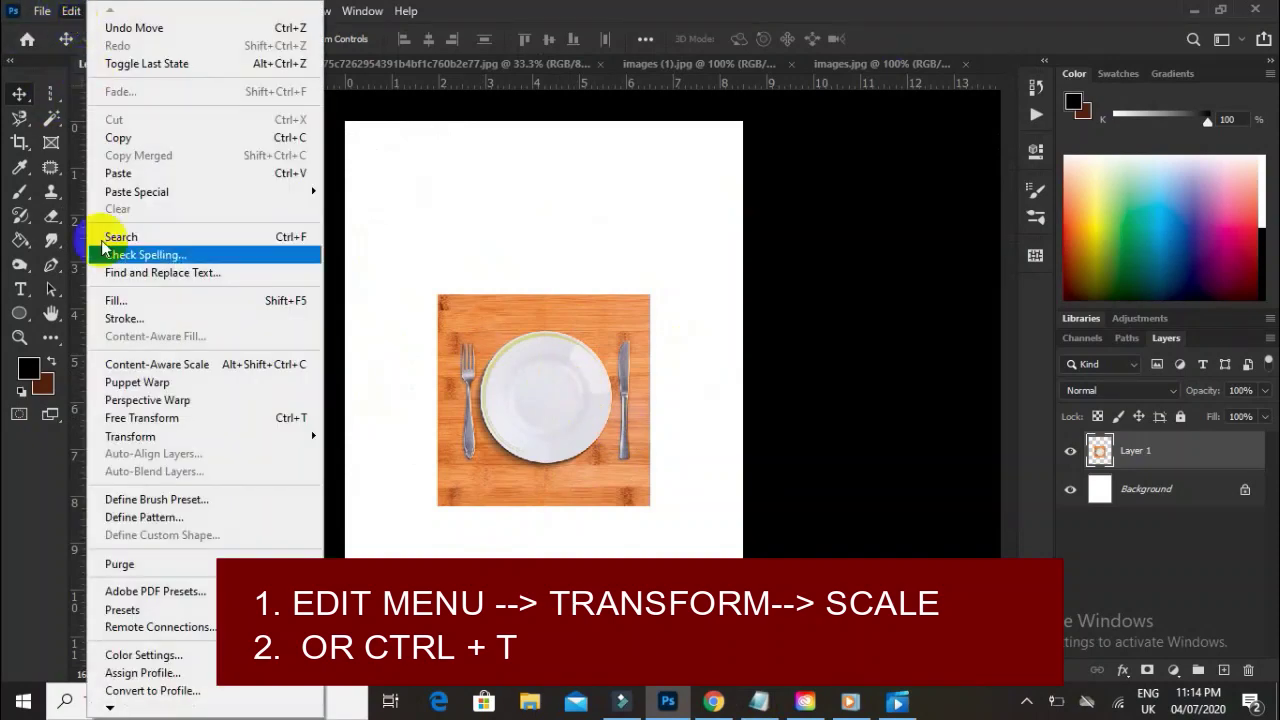
{"action": "mouse_move", "coordinate": [145, 437]}
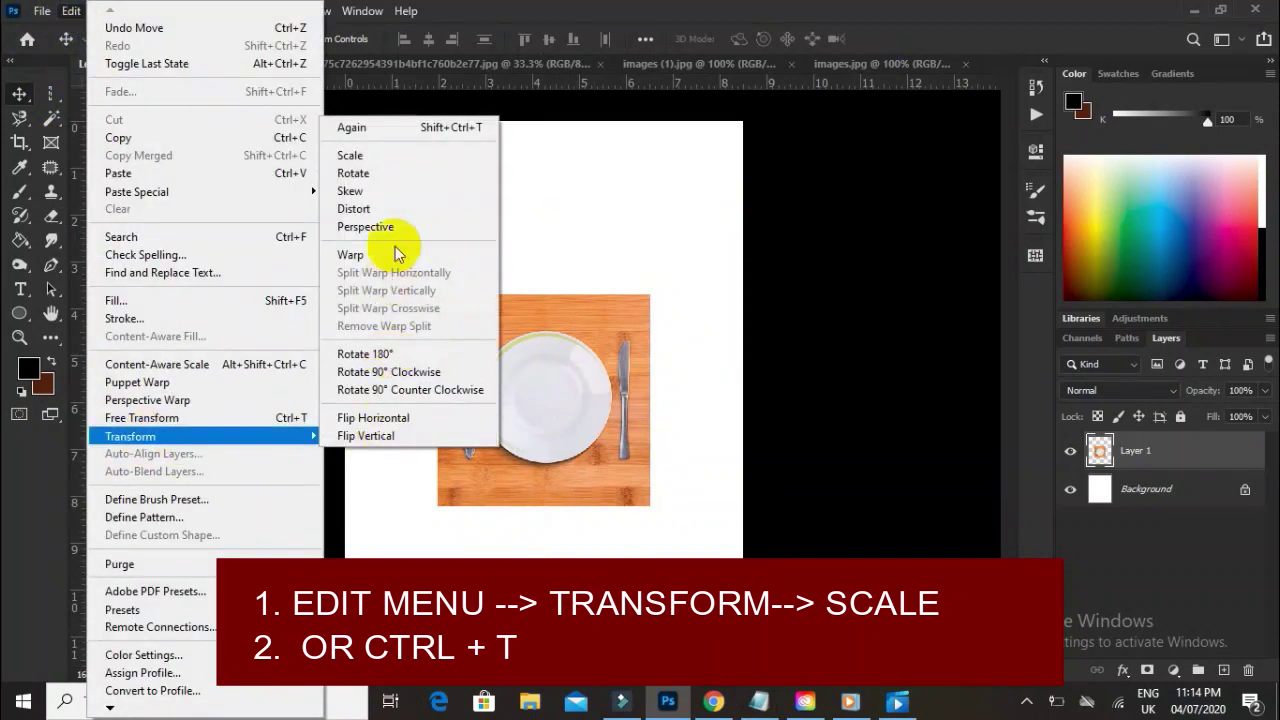
{"action": "left_click", "coordinate": [398, 160]}
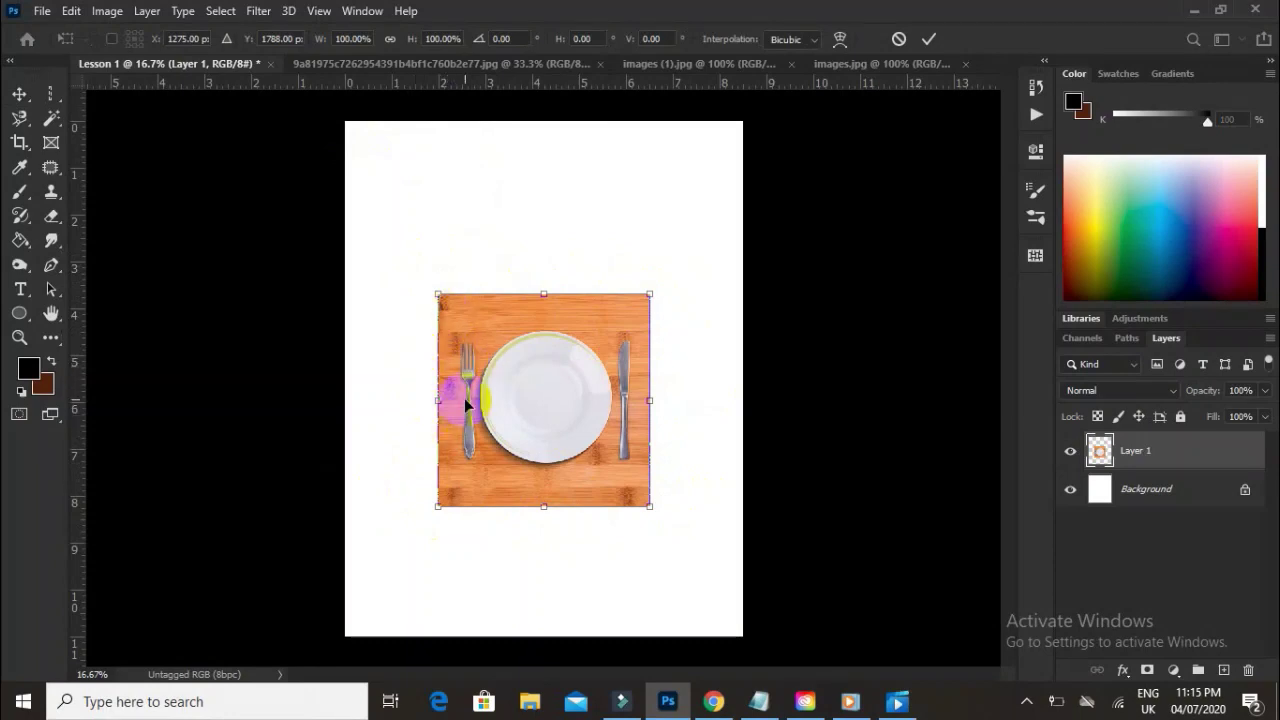
{"action": "left_click_drag", "start_coordinate": [437, 512], "coordinate": [391, 577]}
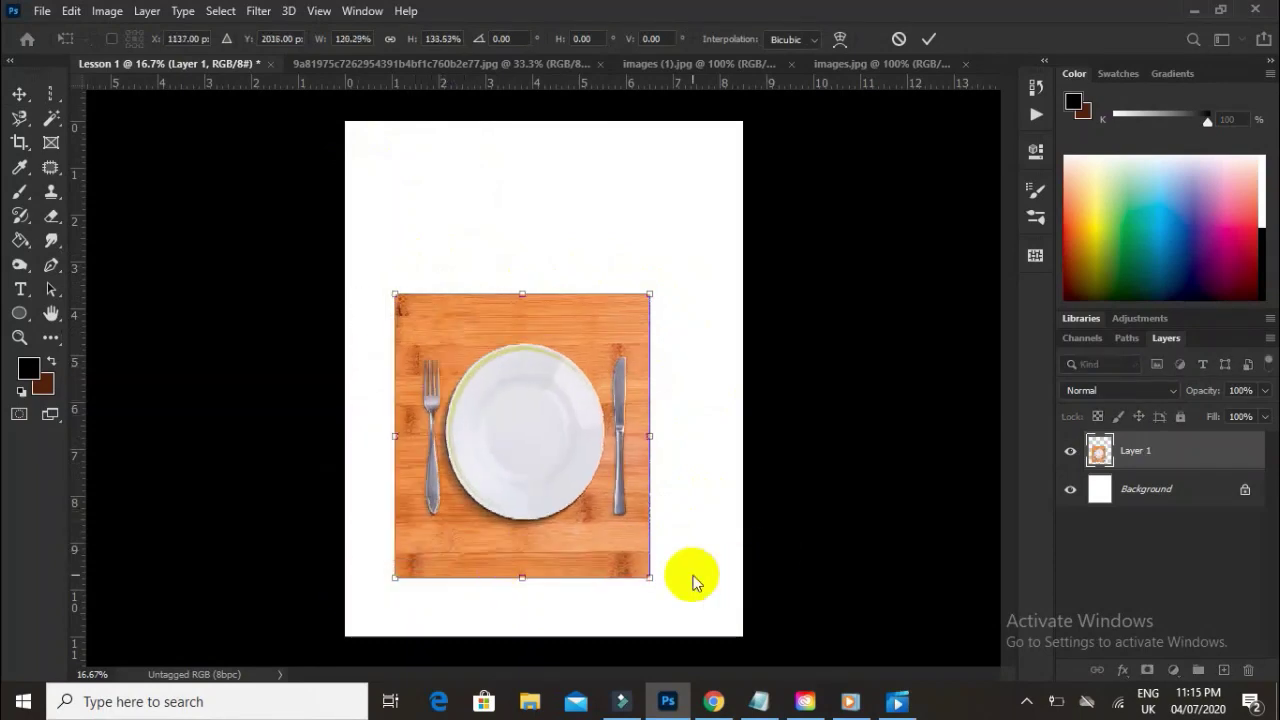
{"action": "left_click_drag", "start_coordinate": [651, 580], "coordinate": [763, 597]}
{"action": "left_click_drag", "start_coordinate": [582, 599], "coordinate": [580, 515]}
{"action": "left_click_drag", "start_coordinate": [574, 291], "coordinate": [578, 309]}
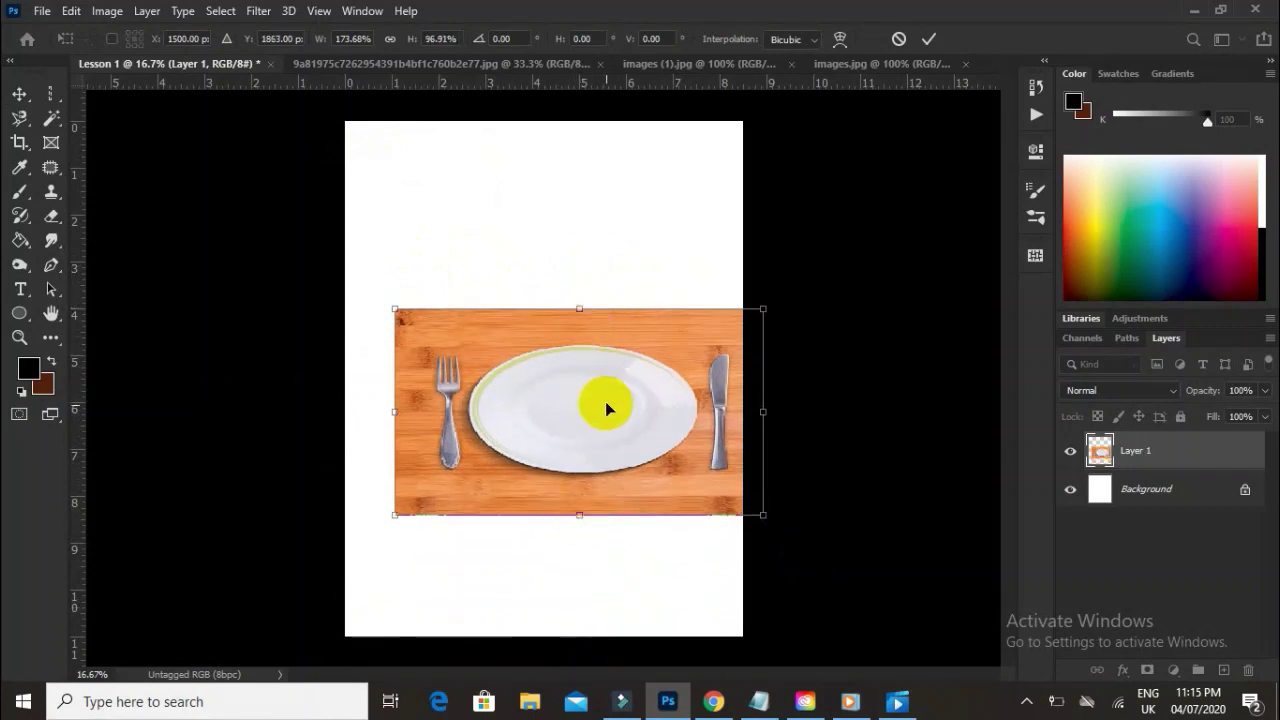
Try moving the stretched plate image up and enlarging it to the page's full width and further down, and undo the whole transform.
{"action": "left_click_drag", "start_coordinate": [606, 403], "coordinate": [546, 277]}
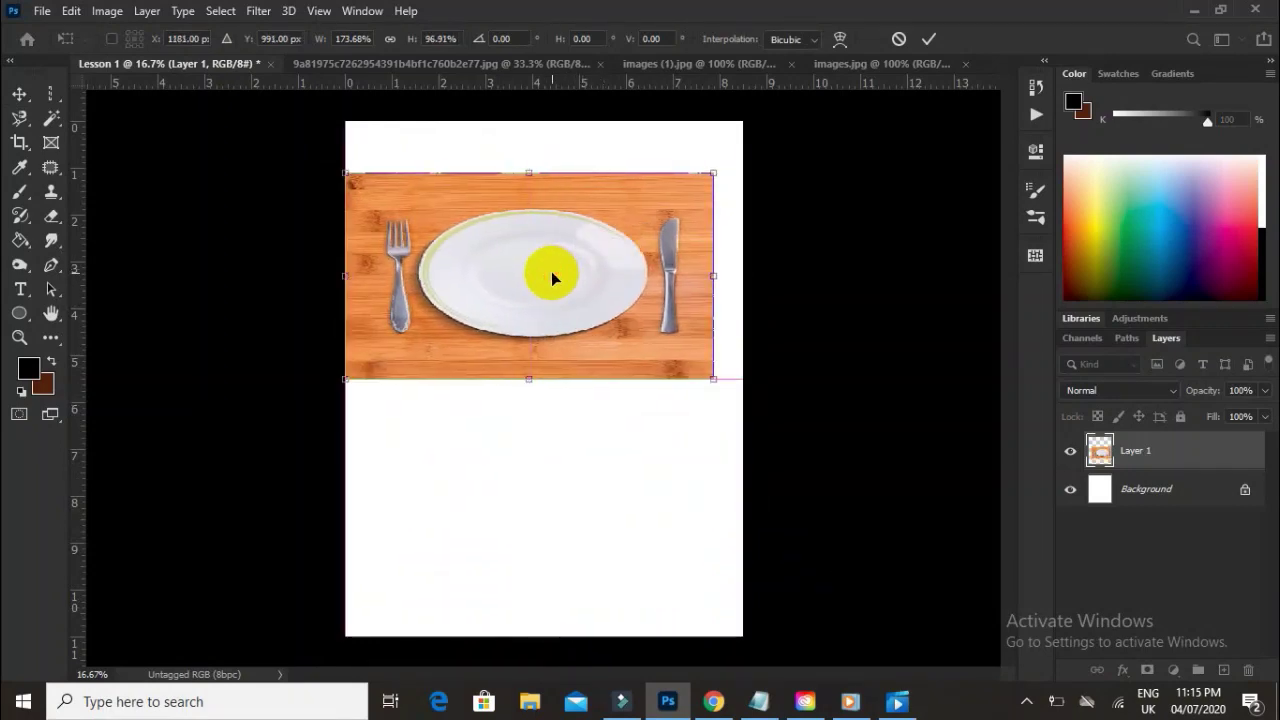
{"action": "left_click_drag", "start_coordinate": [714, 277], "coordinate": [745, 280]}
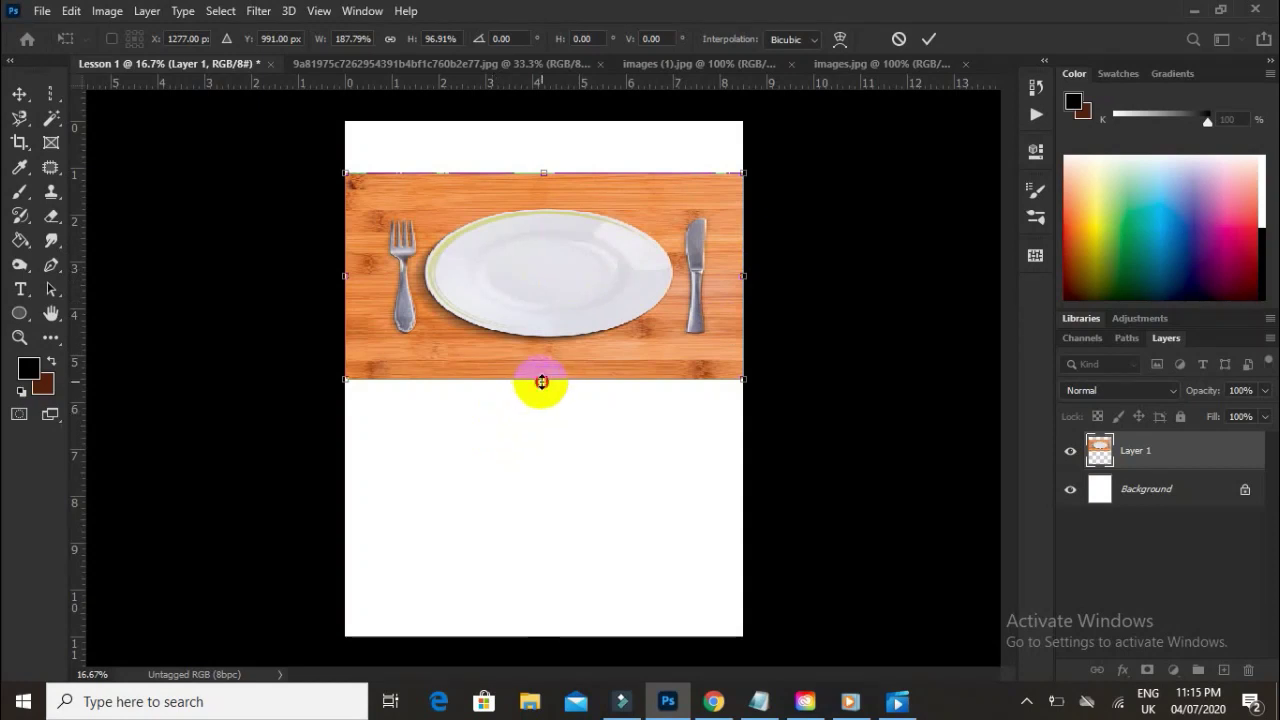
{"action": "left_click_drag", "start_coordinate": [543, 378], "coordinate": [545, 522]}
{"action": "double_click", "coordinate": [620, 497]}
{"action": "key", "text": "ctrl+z"}
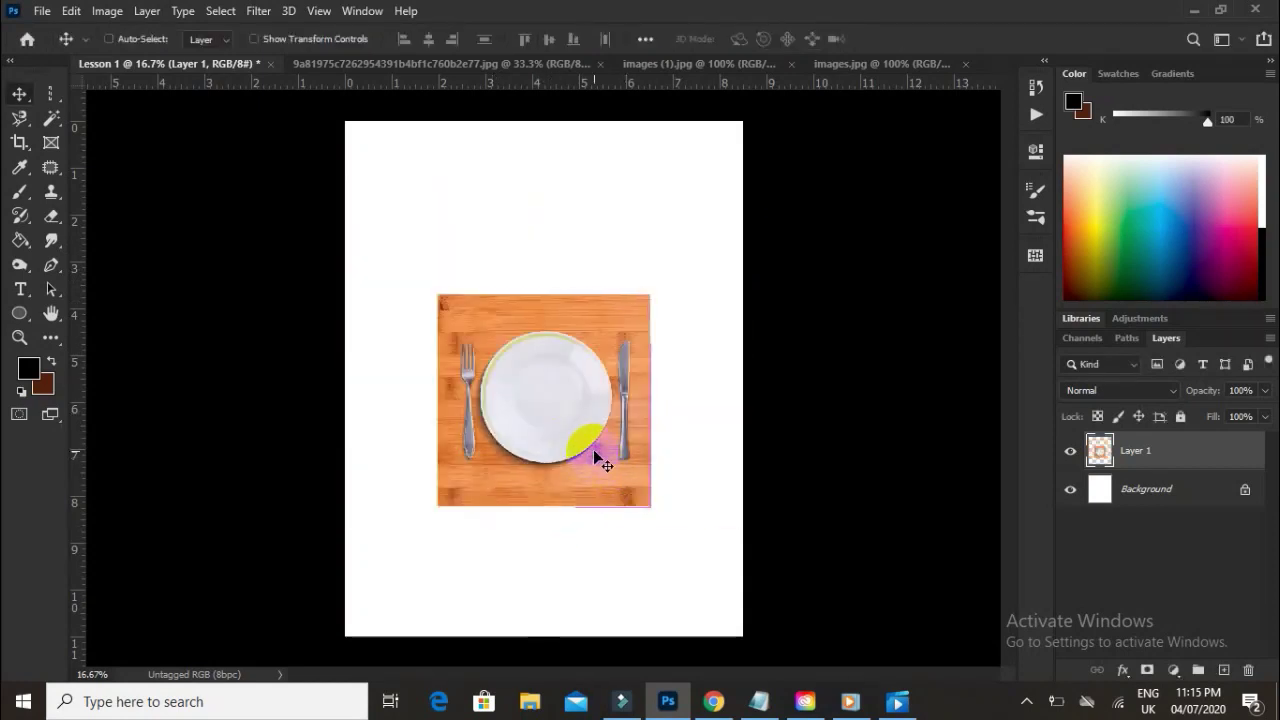
Start Free Transform on the plate image and highlight the shift+alt note beside the Transform shortcut in Notepad.
{"action": "key", "text": "ctrl+t"}
{"action": "left_click", "coordinate": [759, 701]}
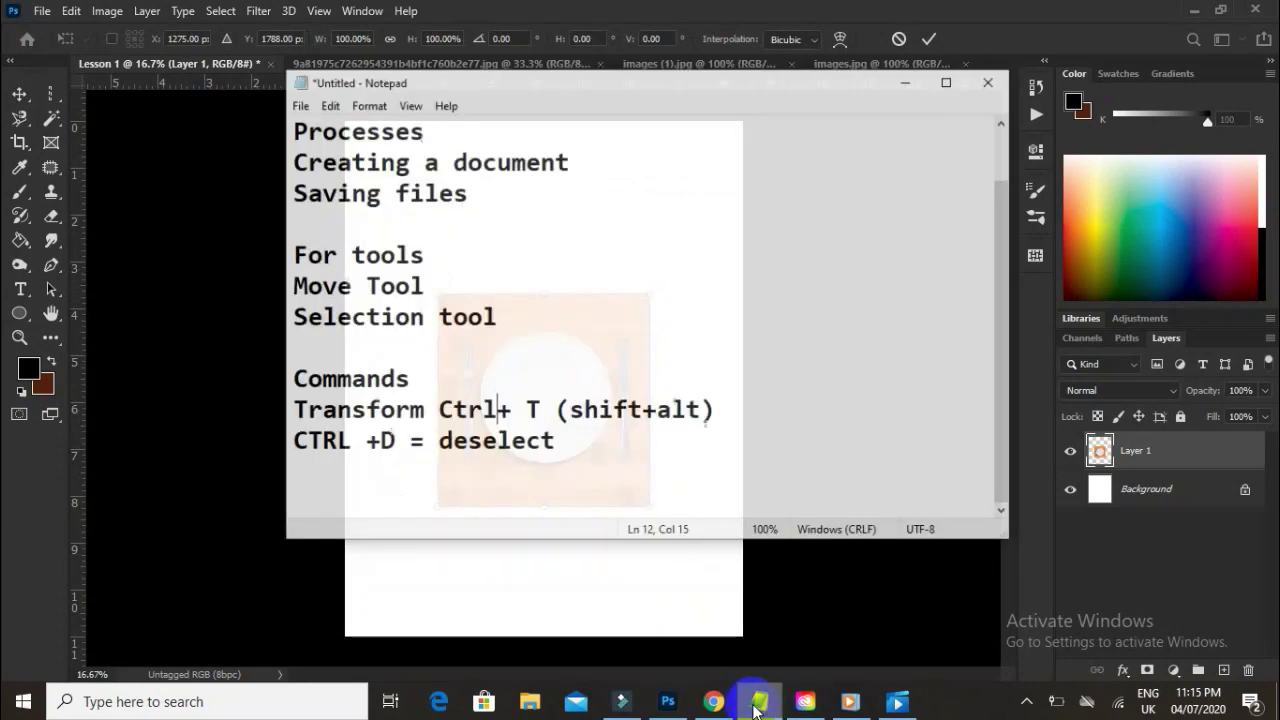
{"action": "left_click_drag", "start_coordinate": [548, 397], "coordinate": [712, 398]}
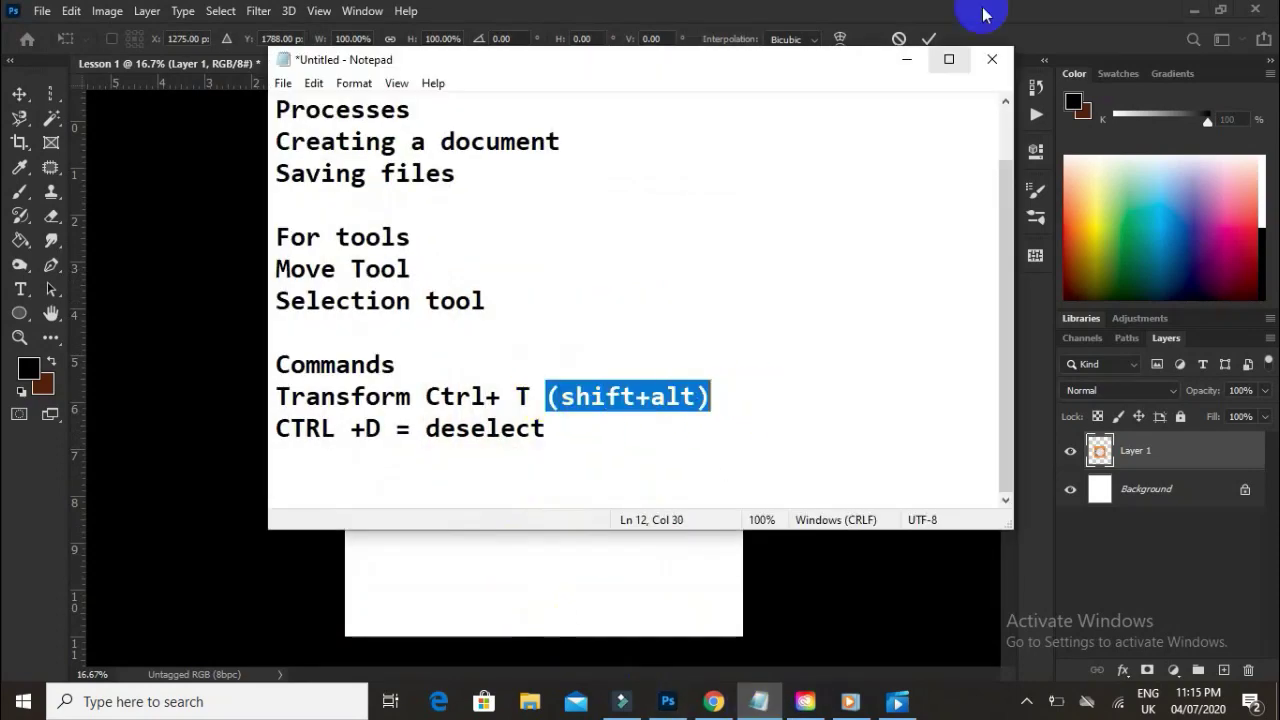
{"action": "left_click", "coordinate": [906, 60]}
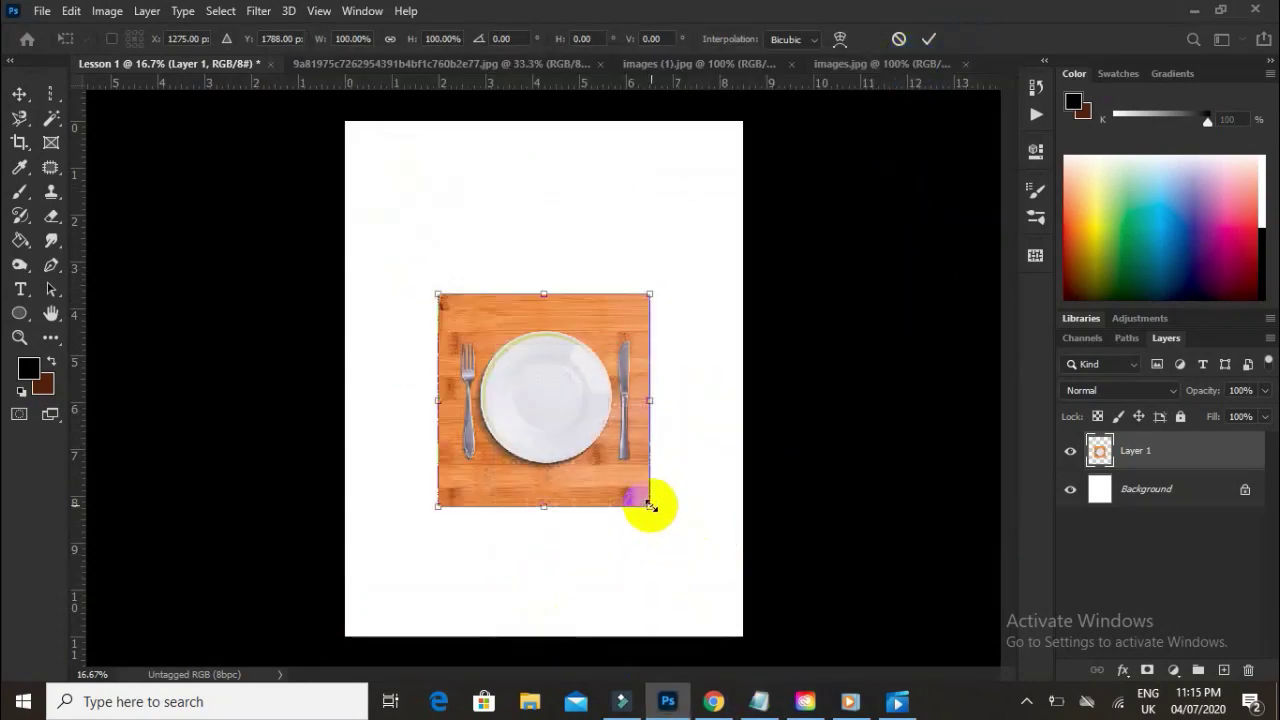
Scale the plate image proportionally about its centre to about 188%, filling the page width, and move it slightly up.
{"action": "left_click_drag", "start_coordinate": [648, 508], "coordinate": [731, 614]}
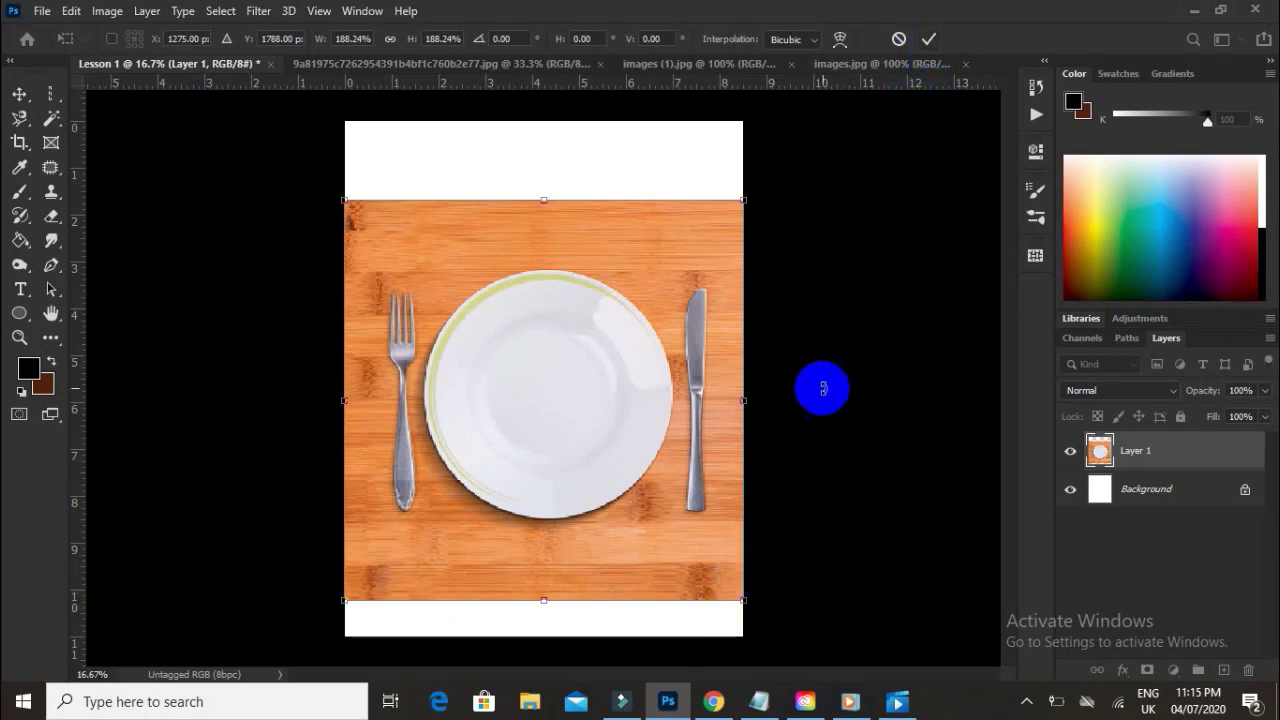
{"action": "left_click", "coordinate": [822, 388]}
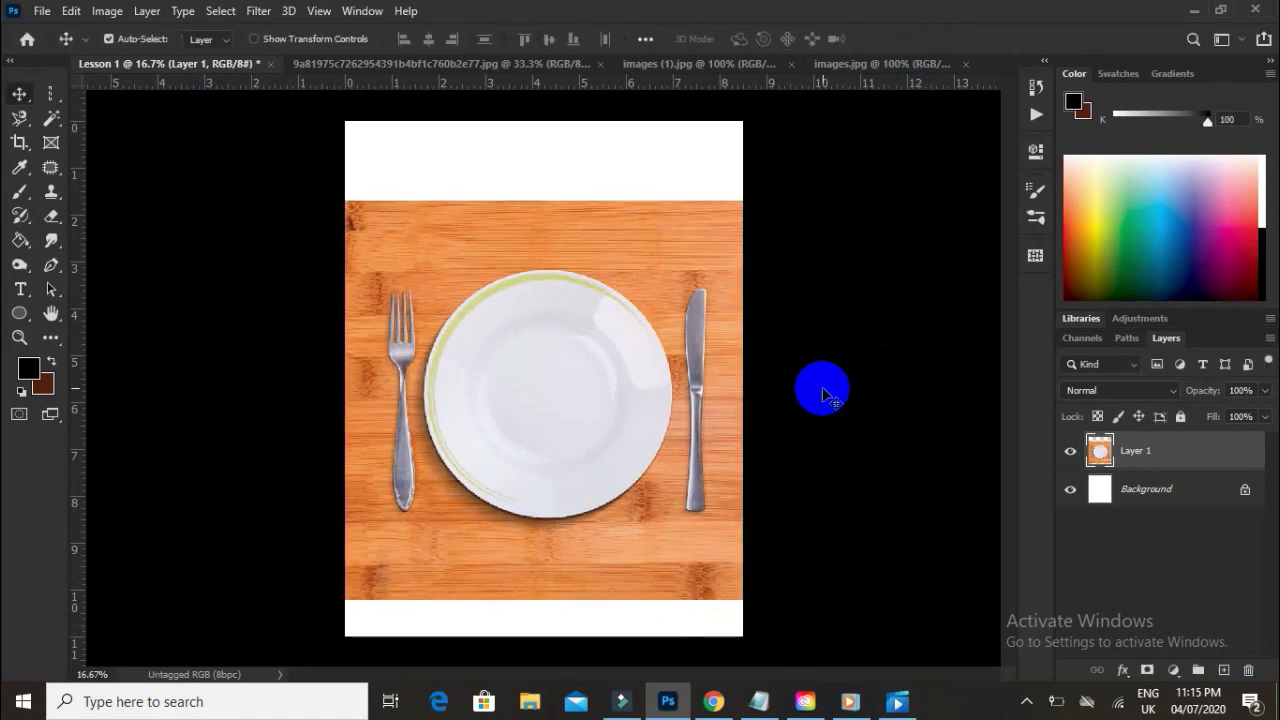
{"action": "left_click_drag", "start_coordinate": [602, 428], "coordinate": [589, 417]}
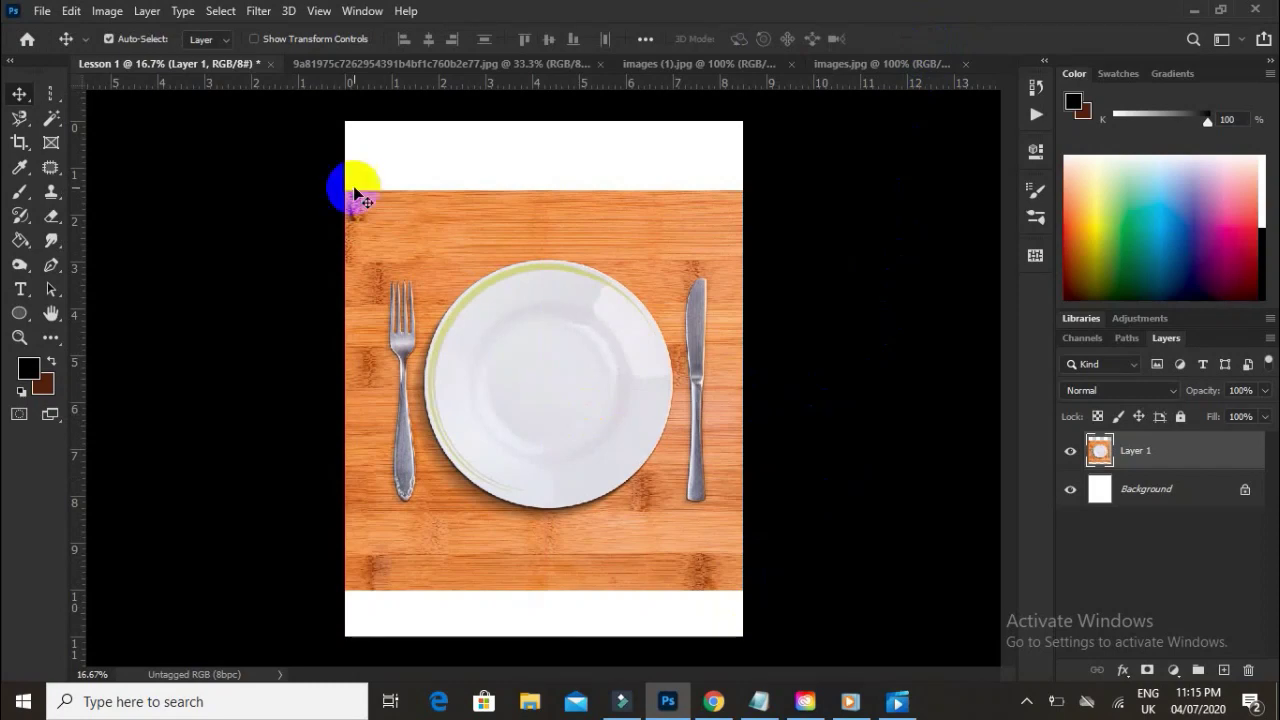
Switch to the broccoli image and examine it at 300% zoom.
{"action": "left_click", "coordinate": [718, 66]}
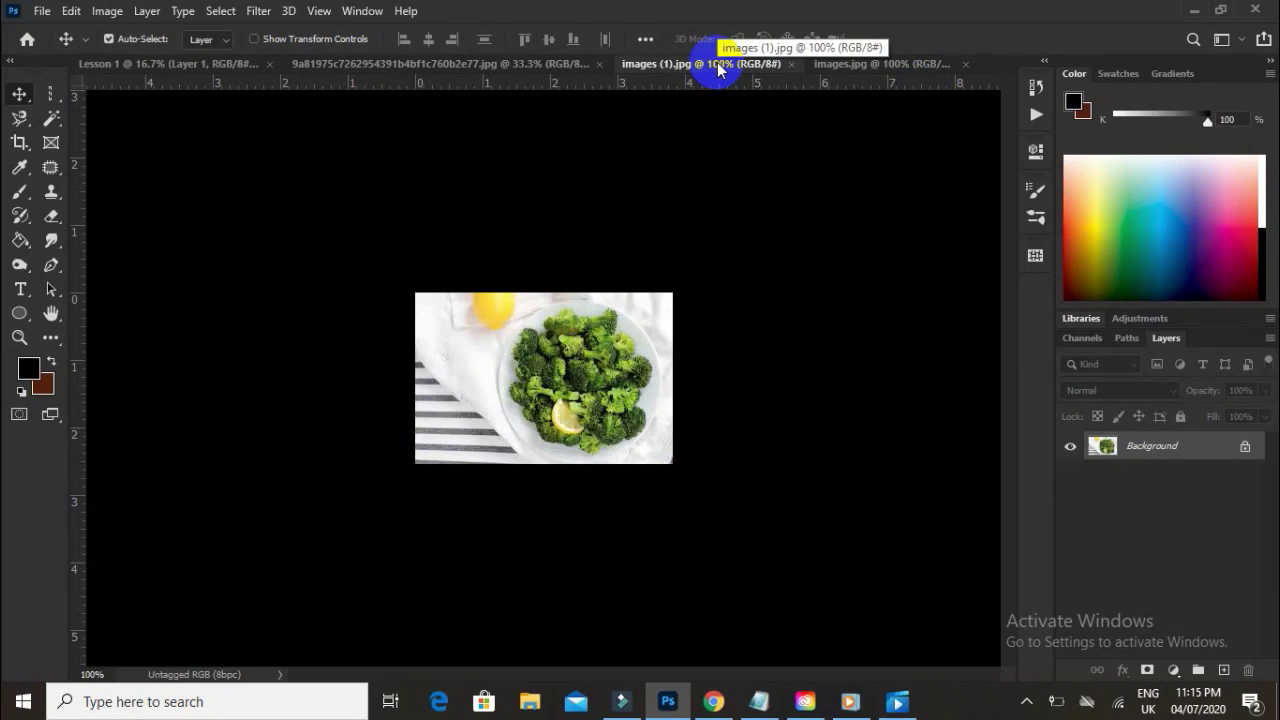
{"action": "left_click", "coordinate": [128, 66]}
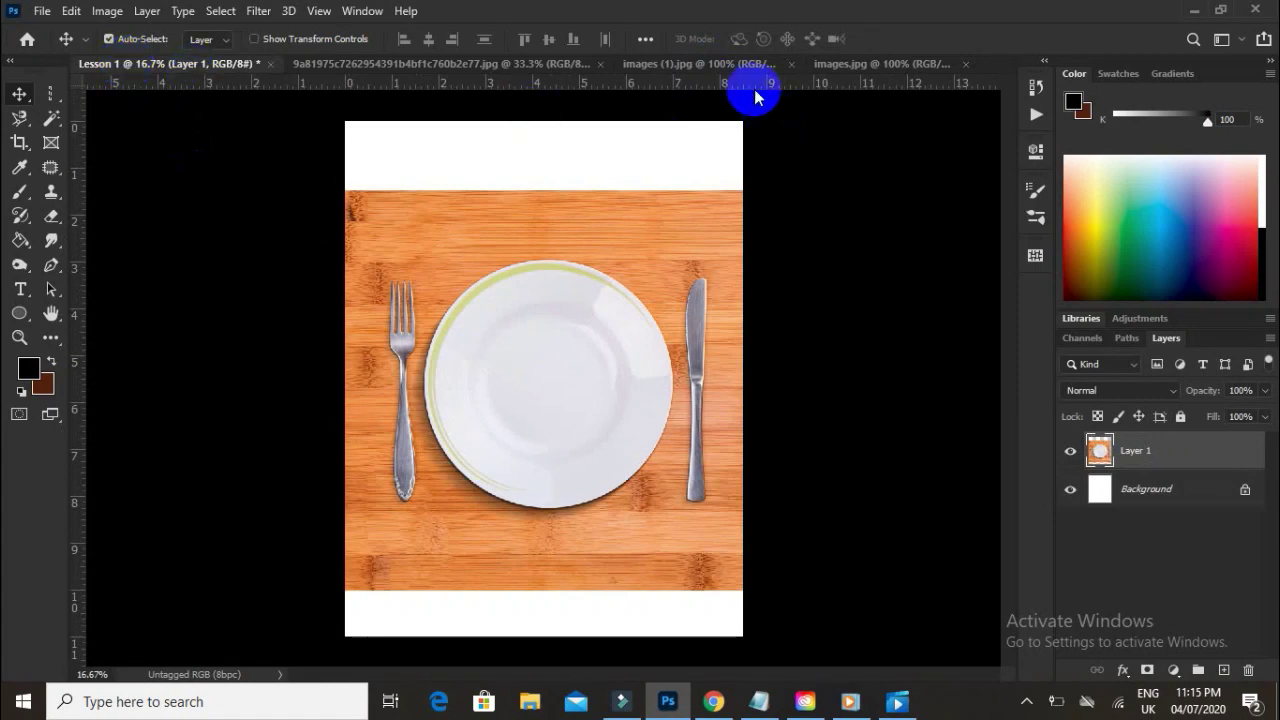
{"action": "left_click", "coordinate": [736, 65]}
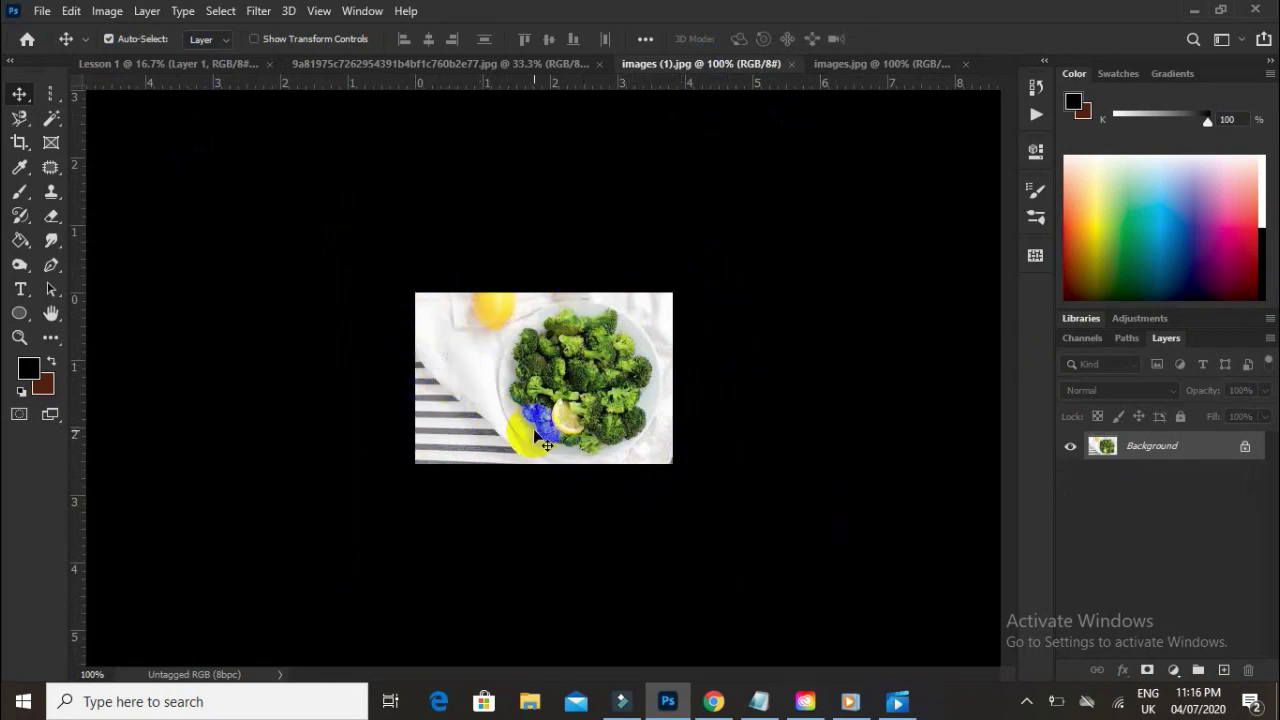
{"action": "key", "text": "z"}
{"action": "left_click", "coordinate": [580, 377]}
{"action": "left_click", "coordinate": [580, 377]}
{"action": "left_click", "coordinate": [523, 427], "text": "alt"}
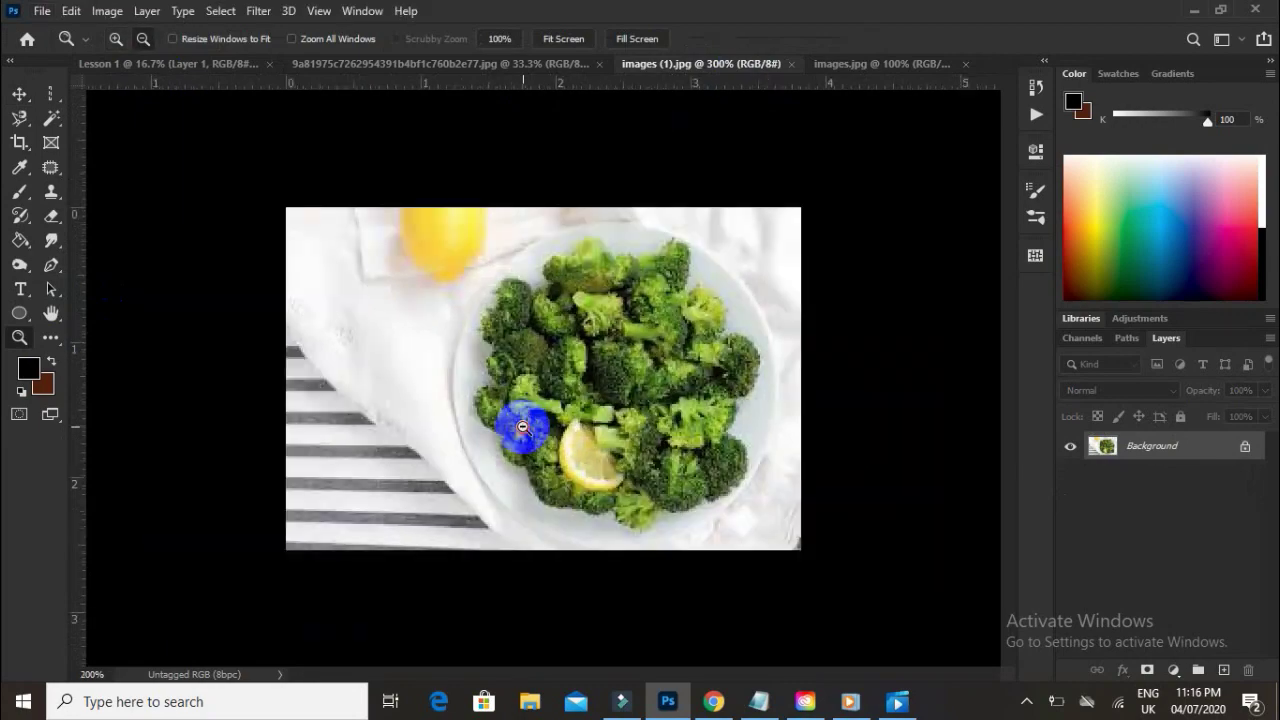
{"action": "left_click", "coordinate": [523, 427], "text": "alt"}
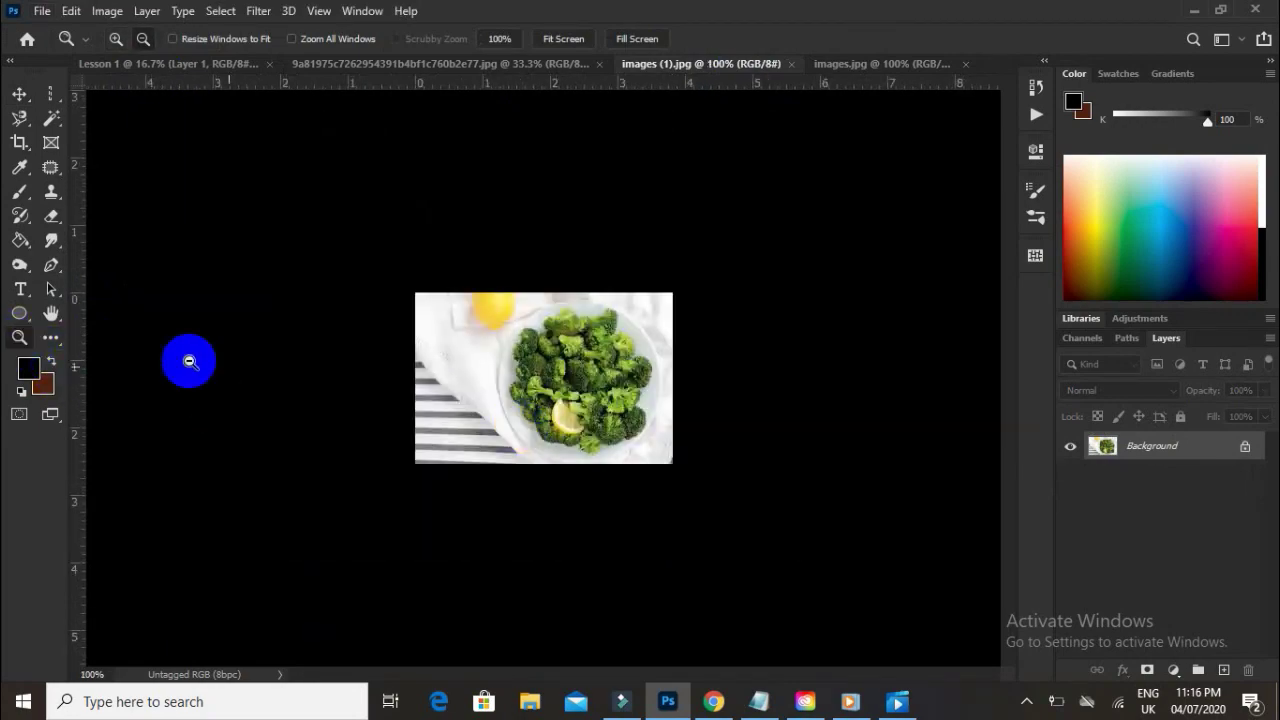
{"action": "left_click", "coordinate": [548, 372]}
{"action": "left_click", "coordinate": [566, 370]}
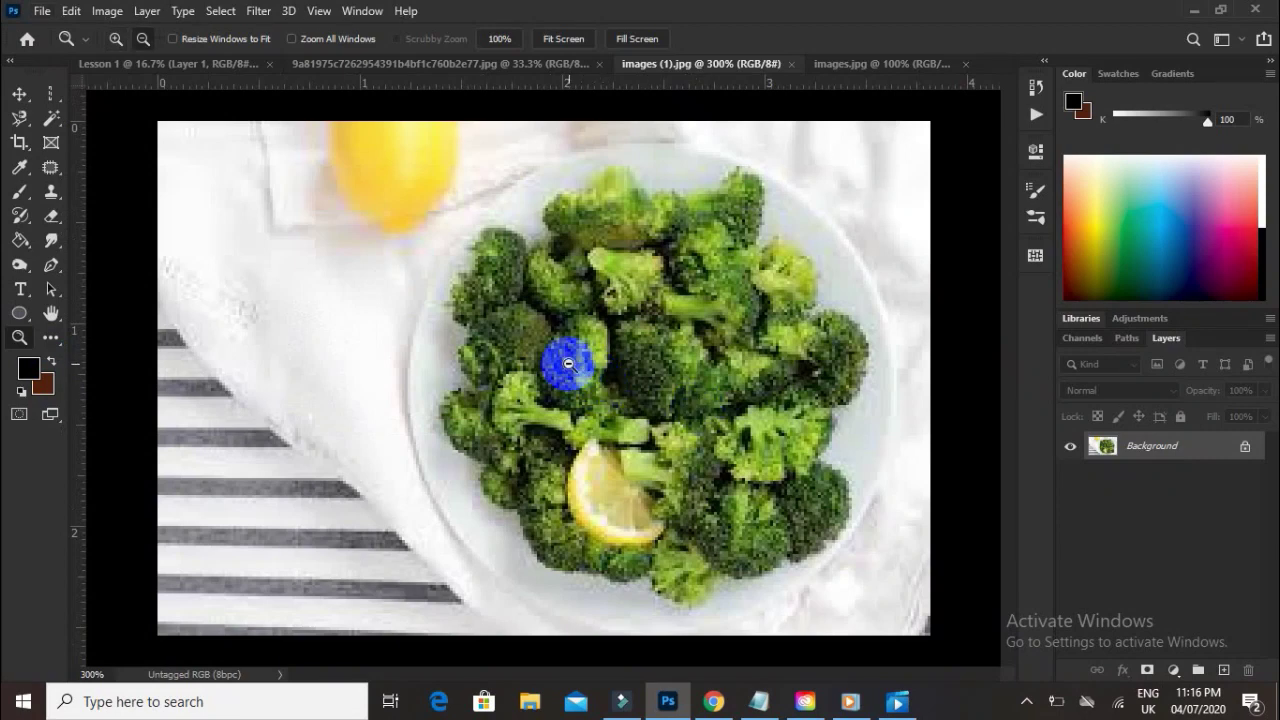
Try the Rectangular Marquee Tool with successive selections over the lemon and cloth, the broccoli, and the upper left area.
{"action": "left_click", "coordinate": [19, 118]}
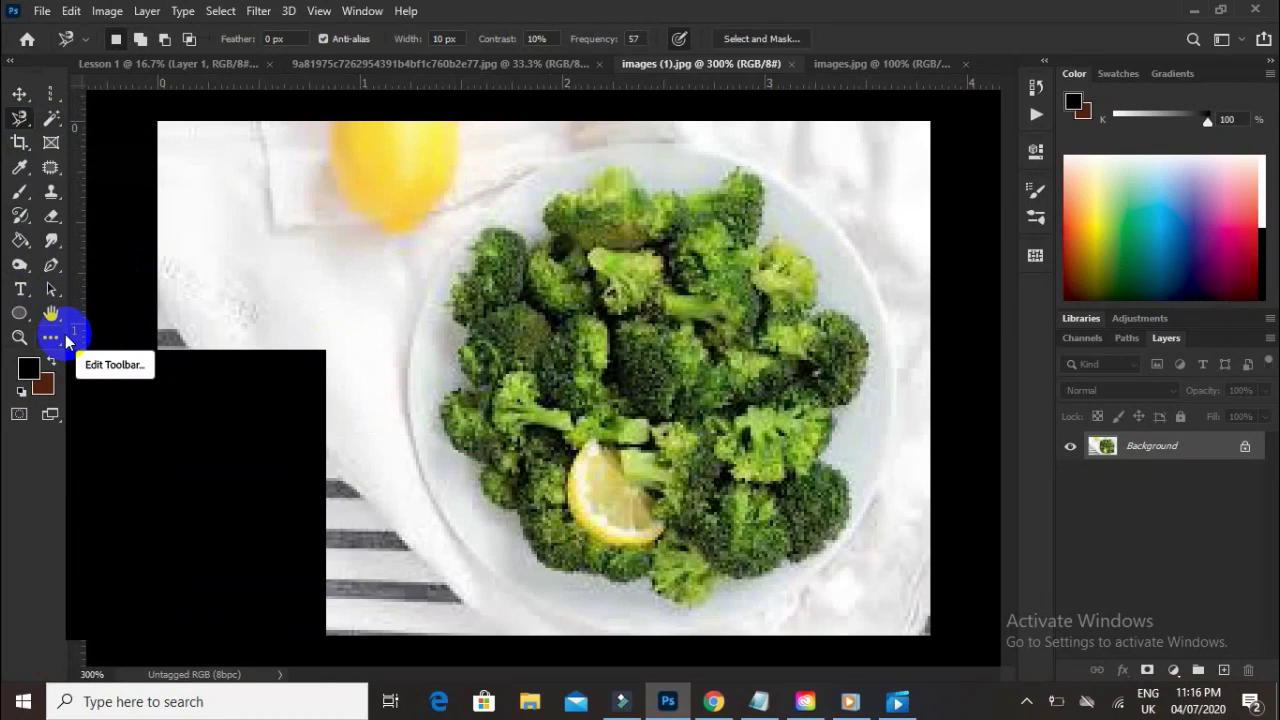
{"action": "right_click", "coordinate": [51, 98]}
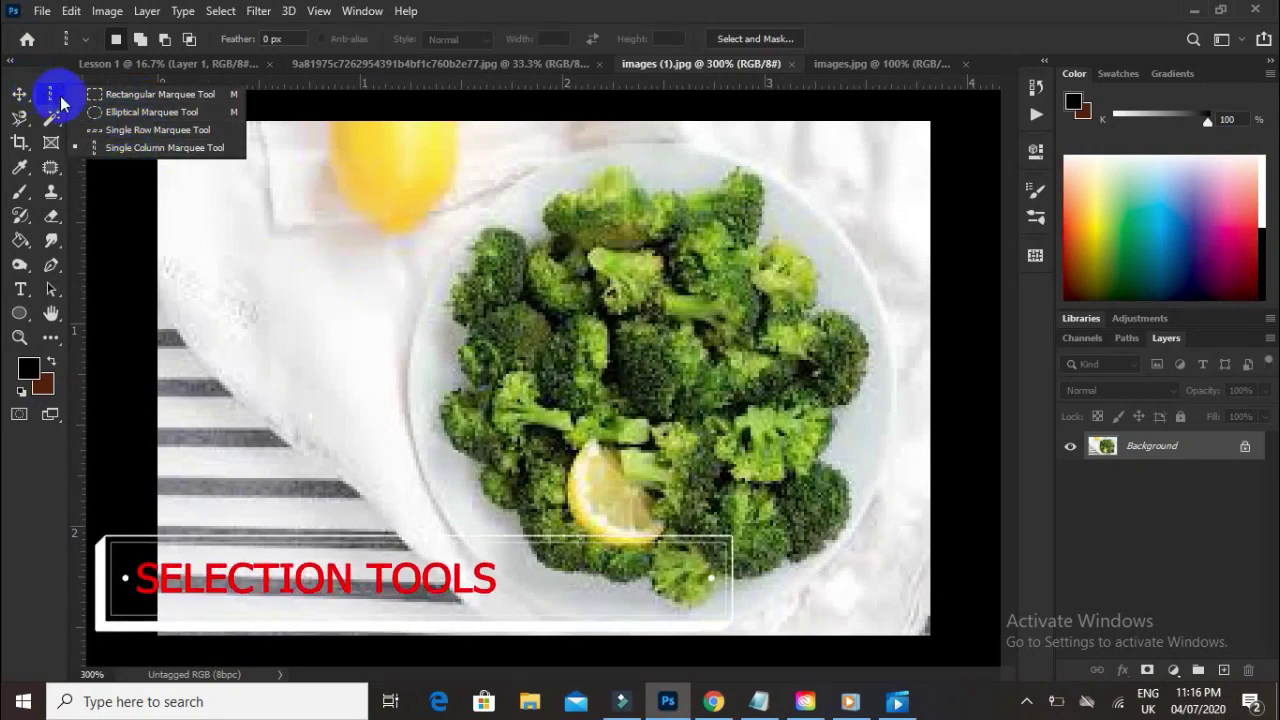
{"action": "left_click", "coordinate": [100, 94]}
{"action": "left_click_drag", "start_coordinate": [189, 147], "coordinate": [481, 414]}
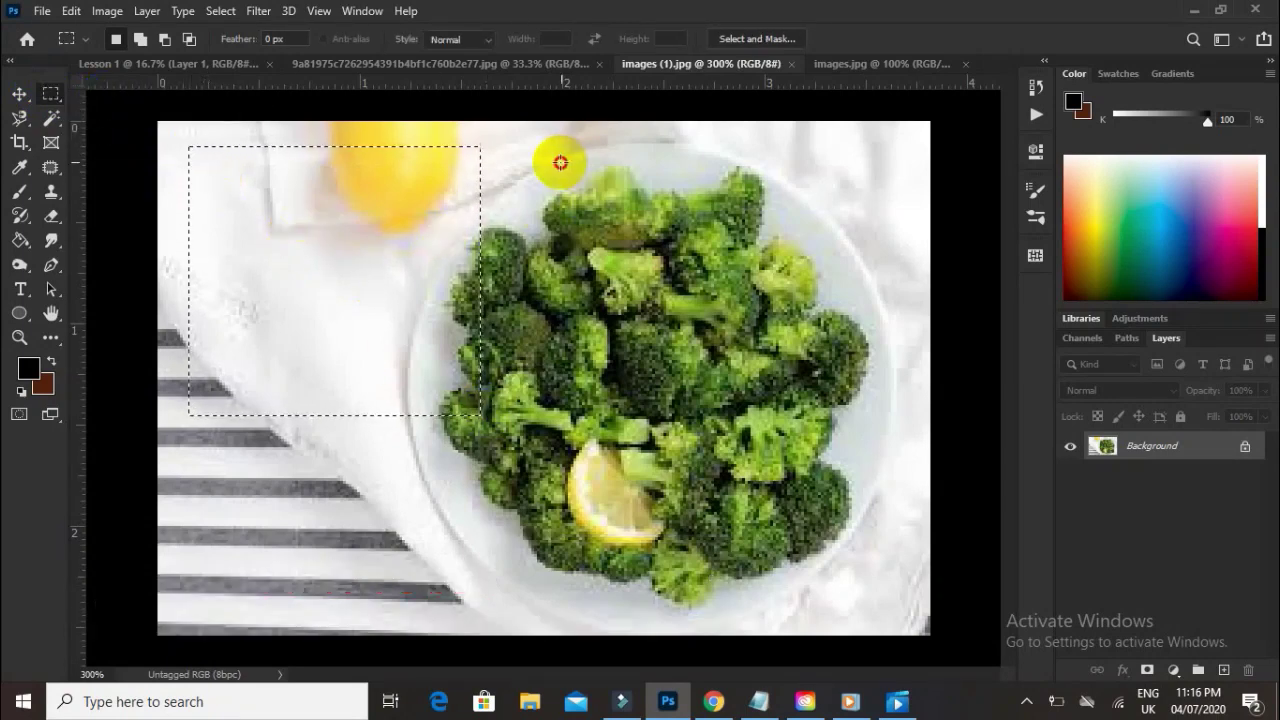
{"action": "left_click_drag", "start_coordinate": [559, 160], "coordinate": [859, 345]}
{"action": "left_click_drag", "start_coordinate": [228, 163], "coordinate": [491, 337]}
Try the Elliptical Marquee Tool with a wide oval across the lemon and a tall oval over the cloth.
{"action": "right_click", "coordinate": [54, 97]}
{"action": "left_click", "coordinate": [97, 117]}
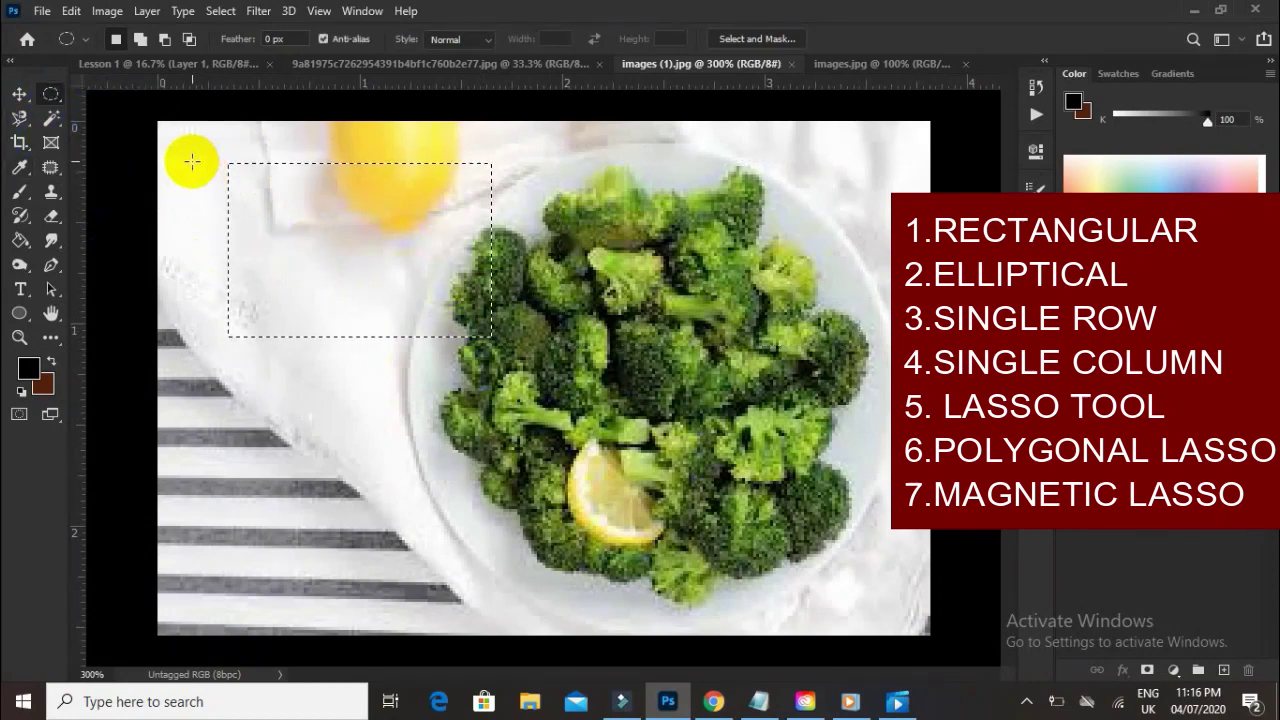
{"action": "left_click_drag", "start_coordinate": [192, 161], "coordinate": [556, 346]}
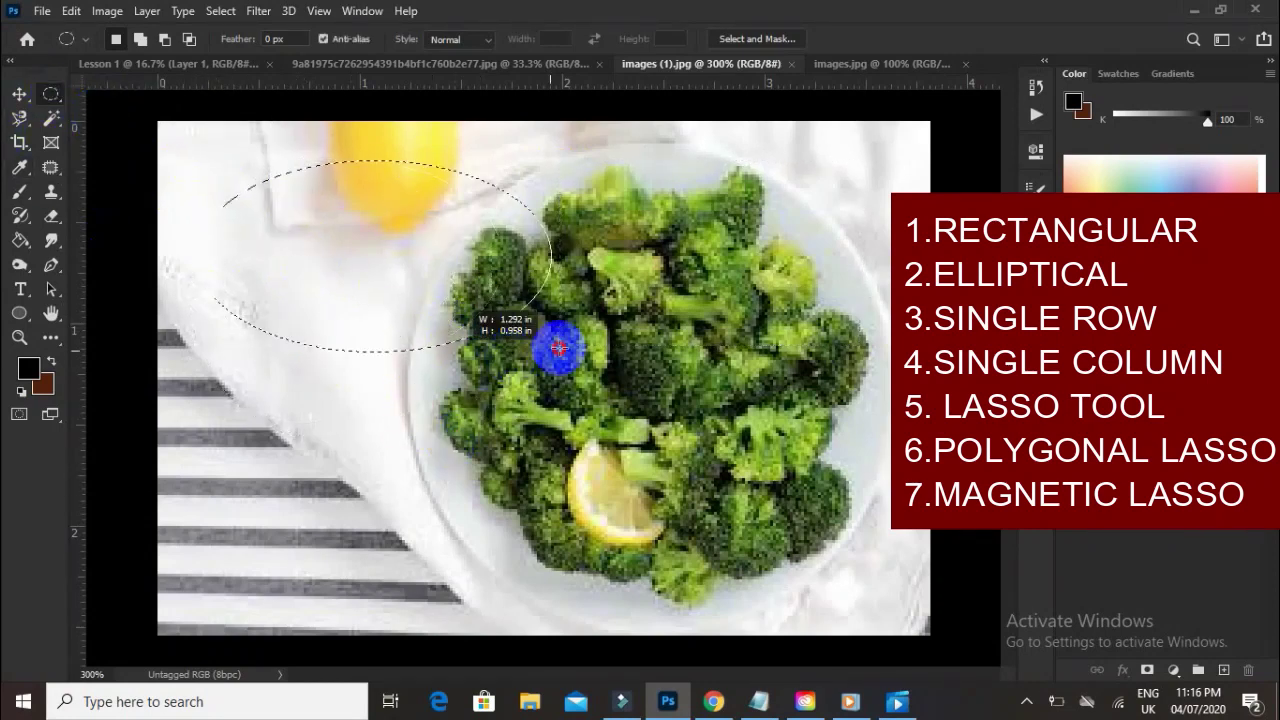
{"action": "left_click_drag", "start_coordinate": [178, 133], "coordinate": [452, 528]}
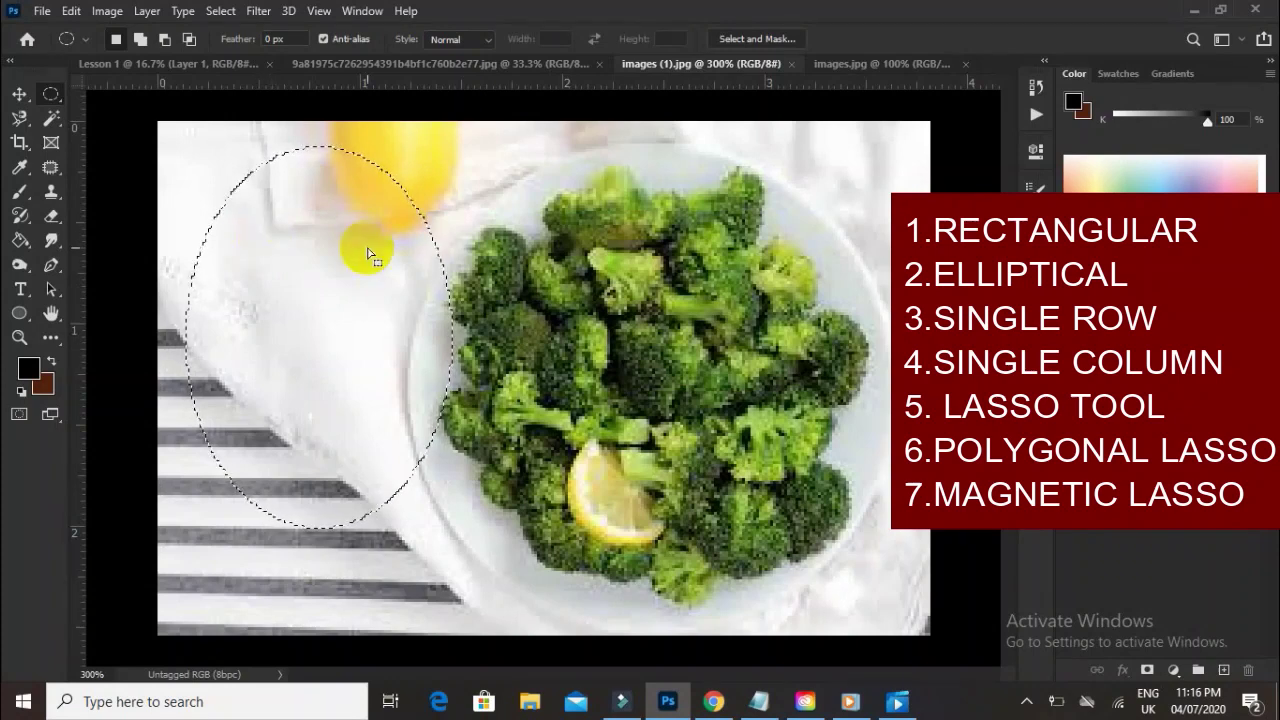
Select a single pixel row near the broccoli image's upper edge with the Single Row Marquee Tool.
{"action": "right_click", "coordinate": [50, 93]}
{"action": "left_click", "coordinate": [163, 131]}
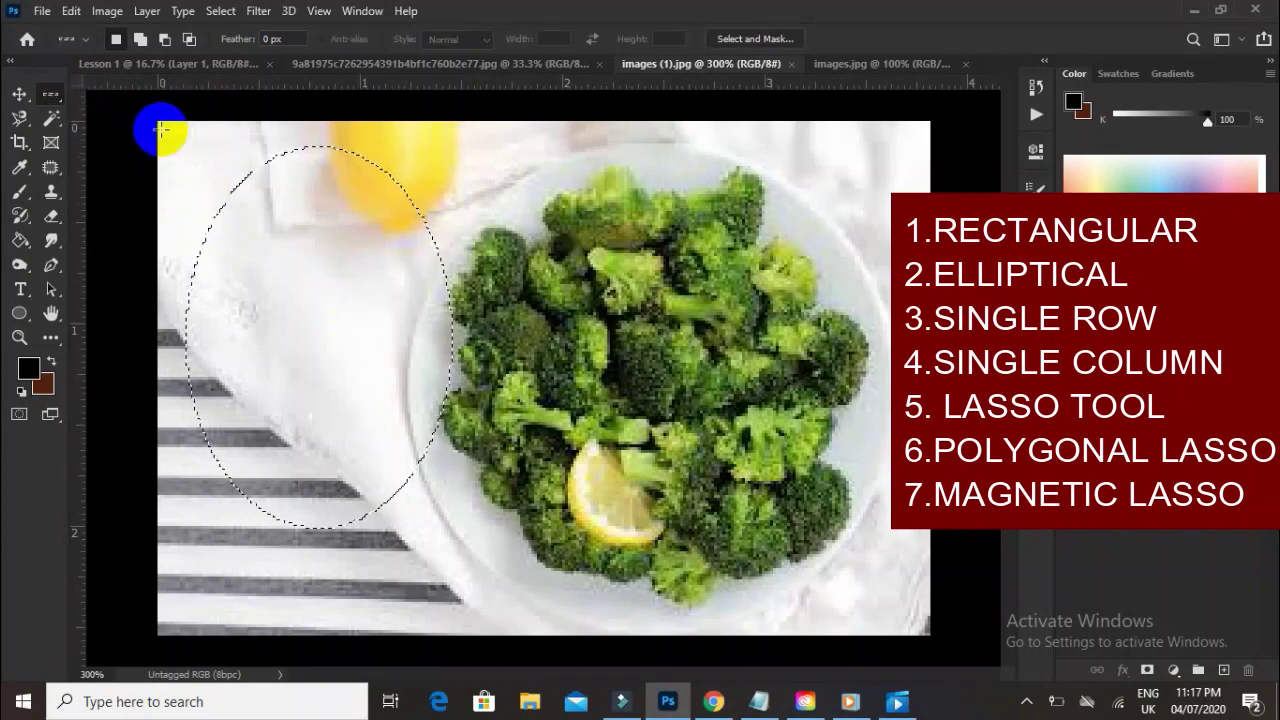
{"action": "left_click", "coordinate": [208, 156]}
Select a single pixel column through the cloth beside the lemon with the Single Column Marquee Tool.
{"action": "right_click", "coordinate": [50, 93]}
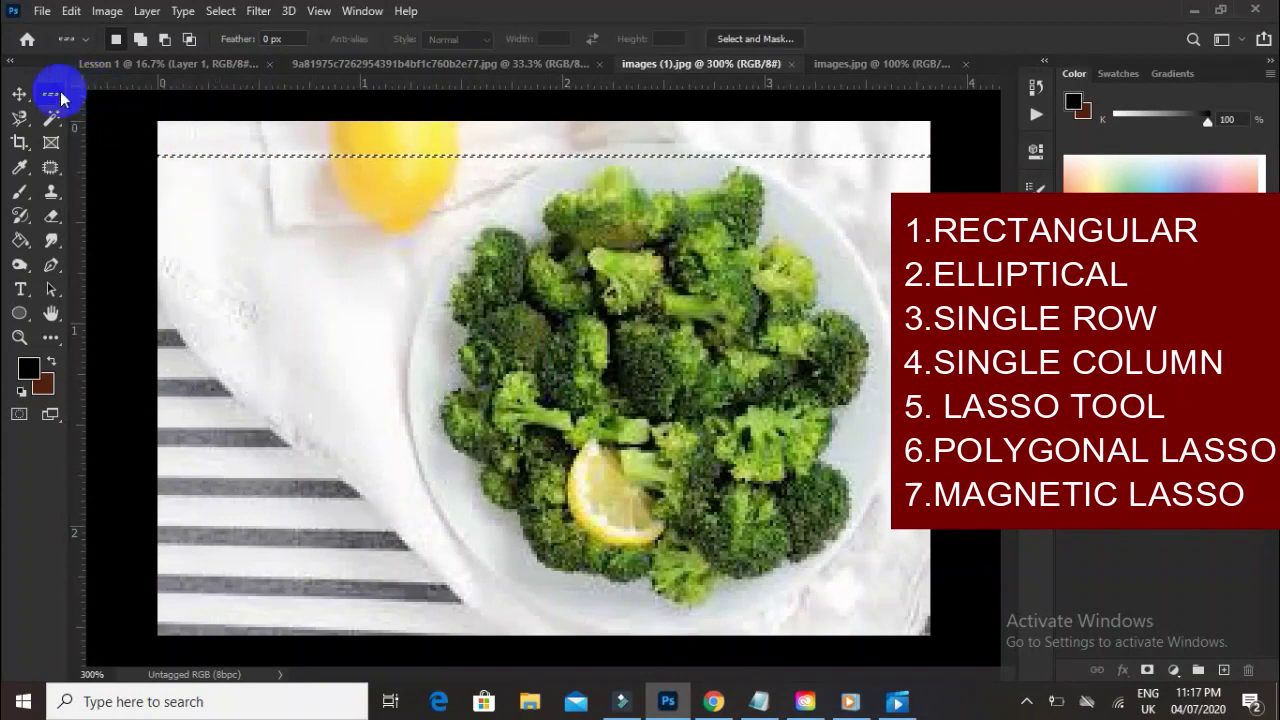
{"action": "left_click", "coordinate": [100, 149]}
{"action": "left_click", "coordinate": [316, 229]}
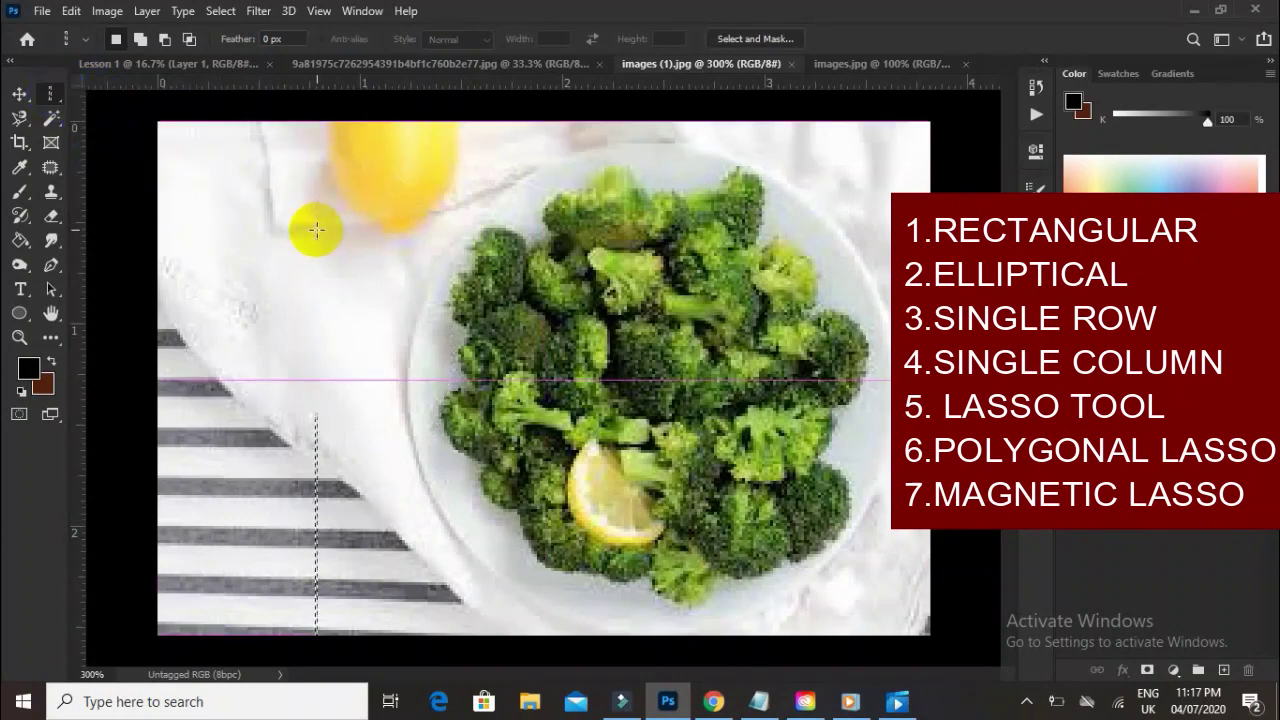
Draw a freehand selection around the broccoli's outer edge with the Lasso Tool.
{"action": "right_click", "coordinate": [20, 119]}
{"action": "left_click", "coordinate": [110, 138]}
{"action": "right_click", "coordinate": [16, 120]}
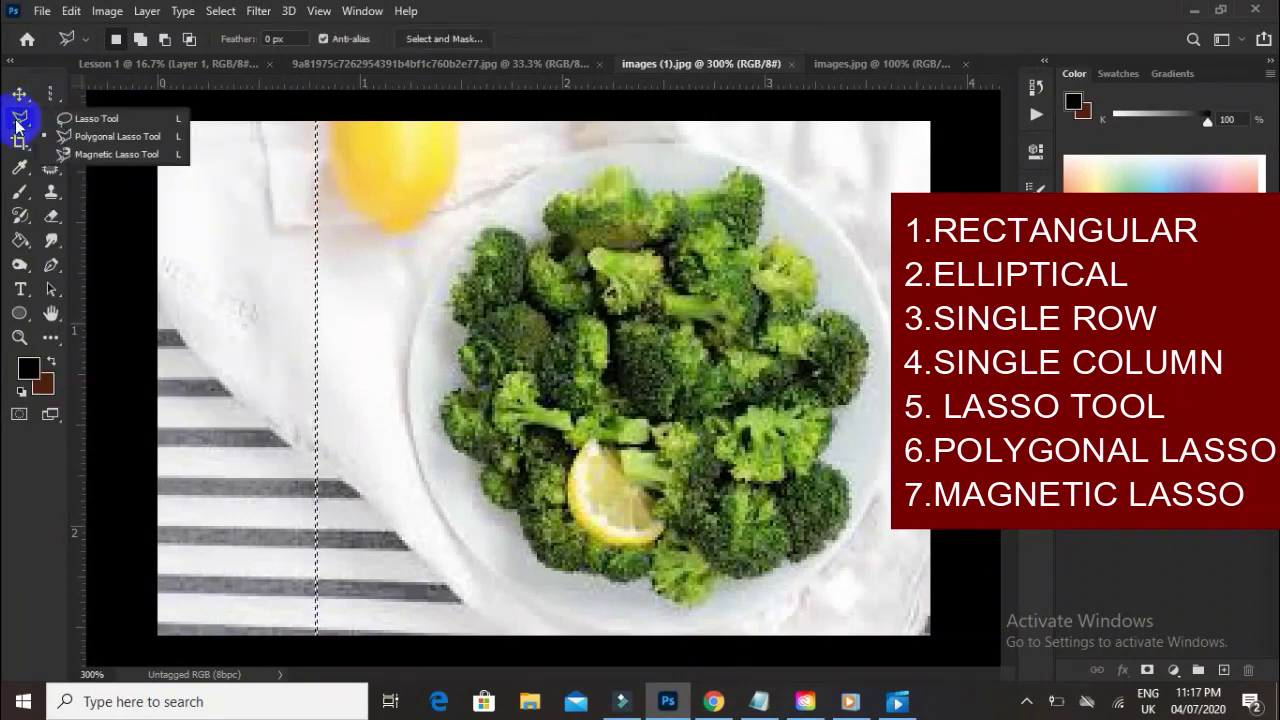
{"action": "left_click", "coordinate": [96, 118]}
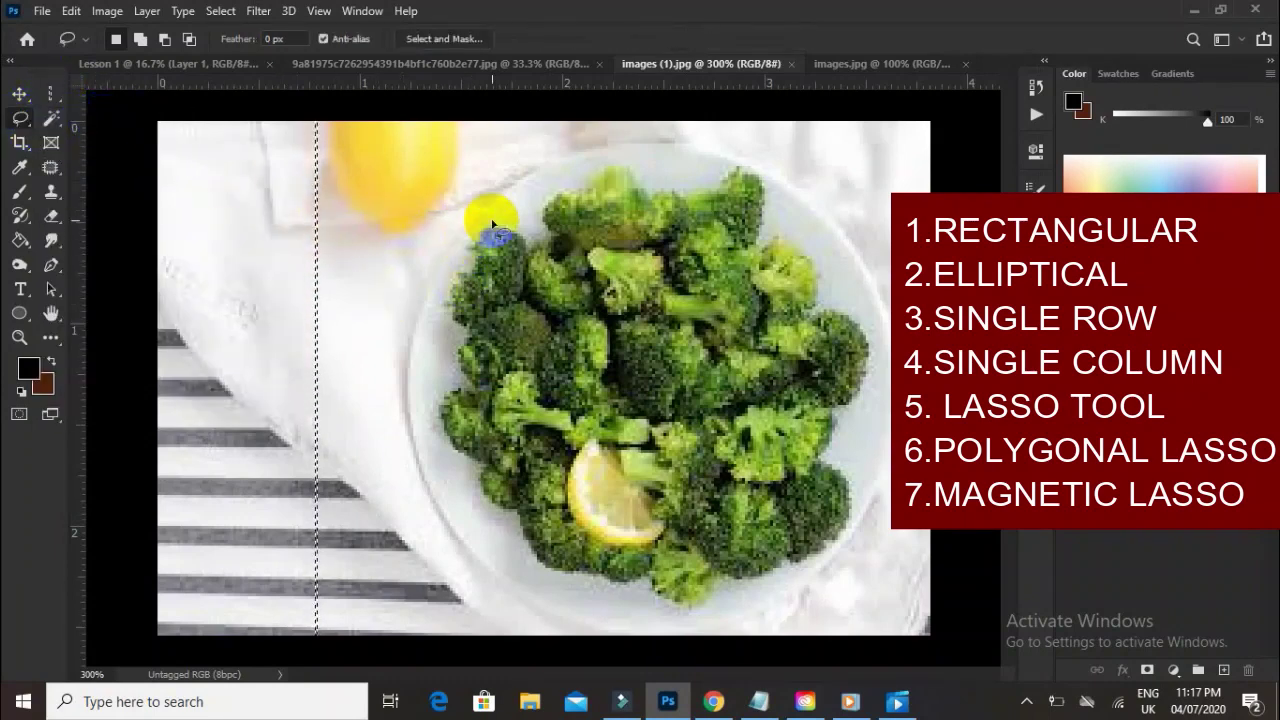
{"action": "mouse_move", "coordinate": [530, 245]}
{"action": "left_mouse_down"}
{"action": "mouse_move", "coordinate": [502, 223]}
{"action": "mouse_move", "coordinate": [475, 234]}
{"action": "mouse_move", "coordinate": [441, 303]}
{"action": "mouse_move", "coordinate": [449, 361]}
{"action": "mouse_move", "coordinate": [427, 390]}
{"action": "mouse_move", "coordinate": [530, 236]}
{"action": "mouse_move", "coordinate": [513, 222]}
{"action": "mouse_move", "coordinate": [464, 226]}
{"action": "mouse_move", "coordinate": [443, 299]}
{"action": "mouse_move", "coordinate": [450, 355]}
{"action": "mouse_move", "coordinate": [426, 425]}
{"action": "mouse_move", "coordinate": [476, 488]}
{"action": "mouse_move", "coordinate": [505, 561]}
{"action": "mouse_move", "coordinate": [586, 617]}
{"action": "mouse_move", "coordinate": [696, 609]}
{"action": "mouse_move", "coordinate": [855, 529]}
{"action": "mouse_move", "coordinate": [832, 439]}
{"action": "mouse_move", "coordinate": [872, 349]}
{"action": "mouse_move", "coordinate": [822, 308]}
{"action": "mouse_move", "coordinate": [792, 246]}
{"action": "mouse_move", "coordinate": [752, 229]}
{"action": "mouse_move", "coordinate": [719, 155]}
{"action": "mouse_move", "coordinate": [677, 187]}
{"action": "mouse_move", "coordinate": [609, 166]}
{"action": "mouse_move", "coordinate": [534, 237]}
{"action": "left_mouse_up"}
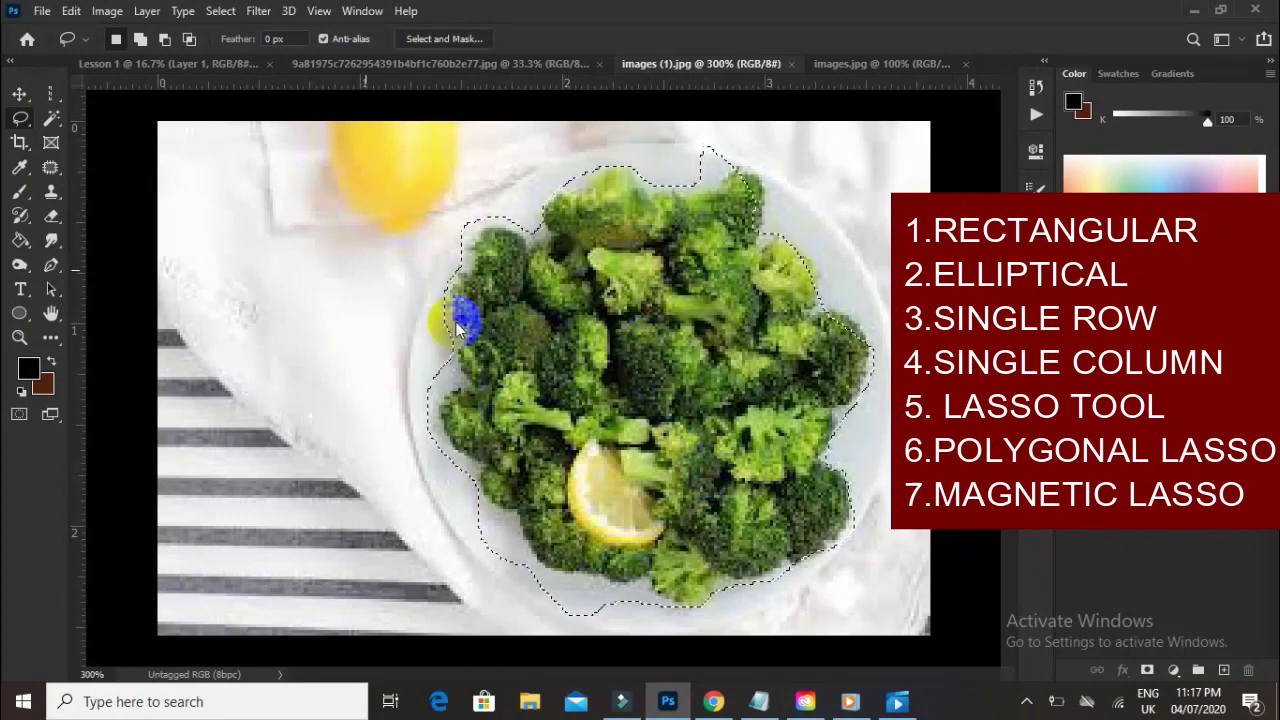
Clear the broccoli selection, try a zigzag Polygonal Lasso selection on the white cloth below the lemon, and deselect it.
{"action": "right_click", "coordinate": [20, 119]}
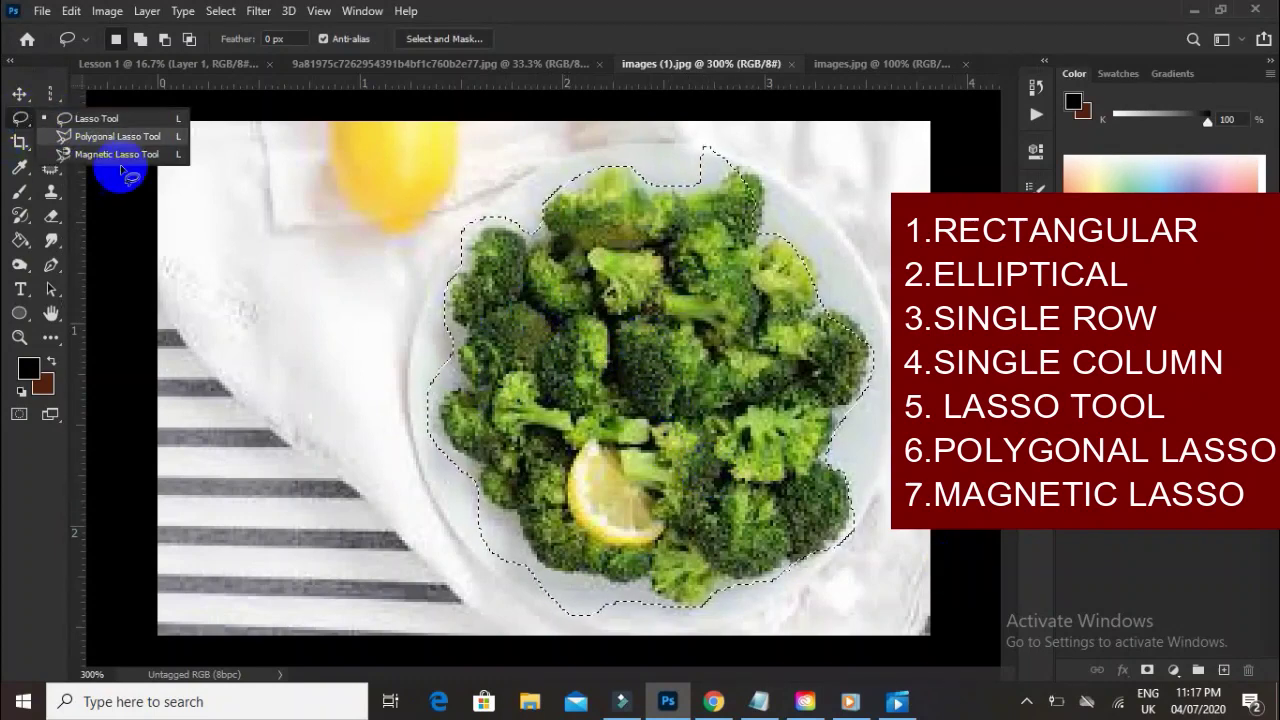
{"action": "left_click", "coordinate": [108, 137]}
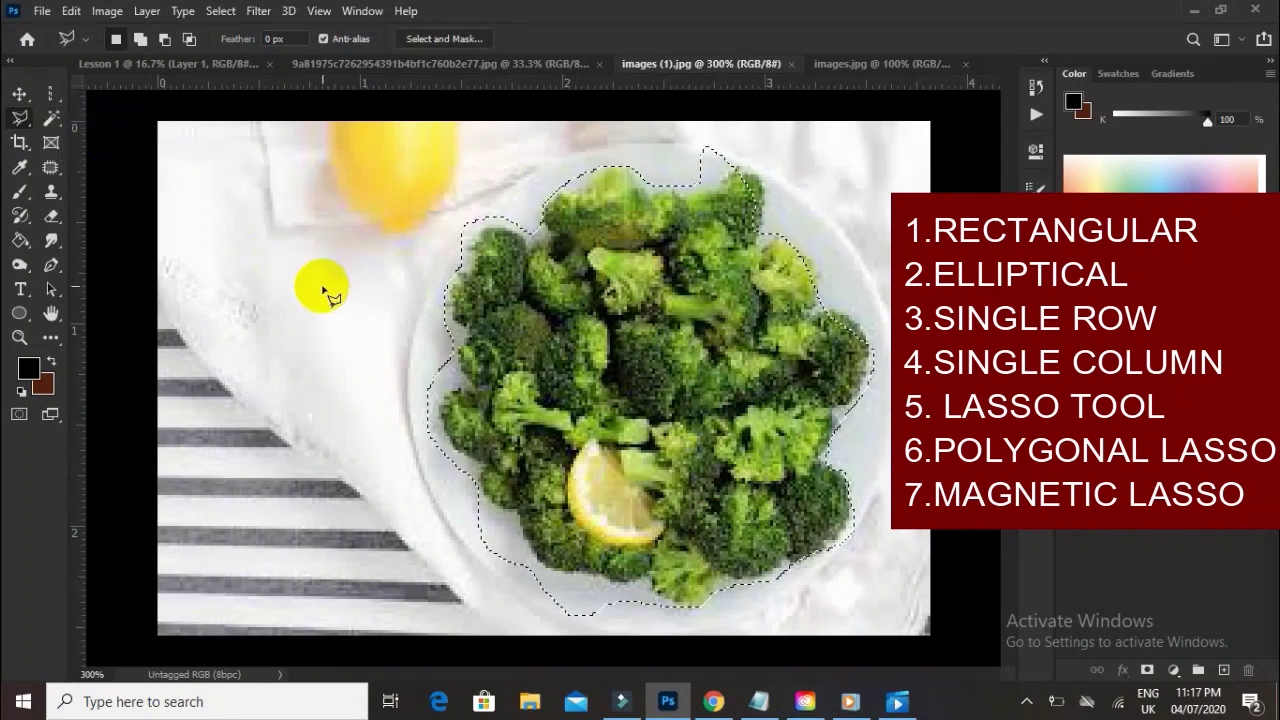
{"action": "key", "text": "ctrl+d"}
{"action": "right_click", "coordinate": [23, 120]}
{"action": "left_click", "coordinate": [86, 138]}
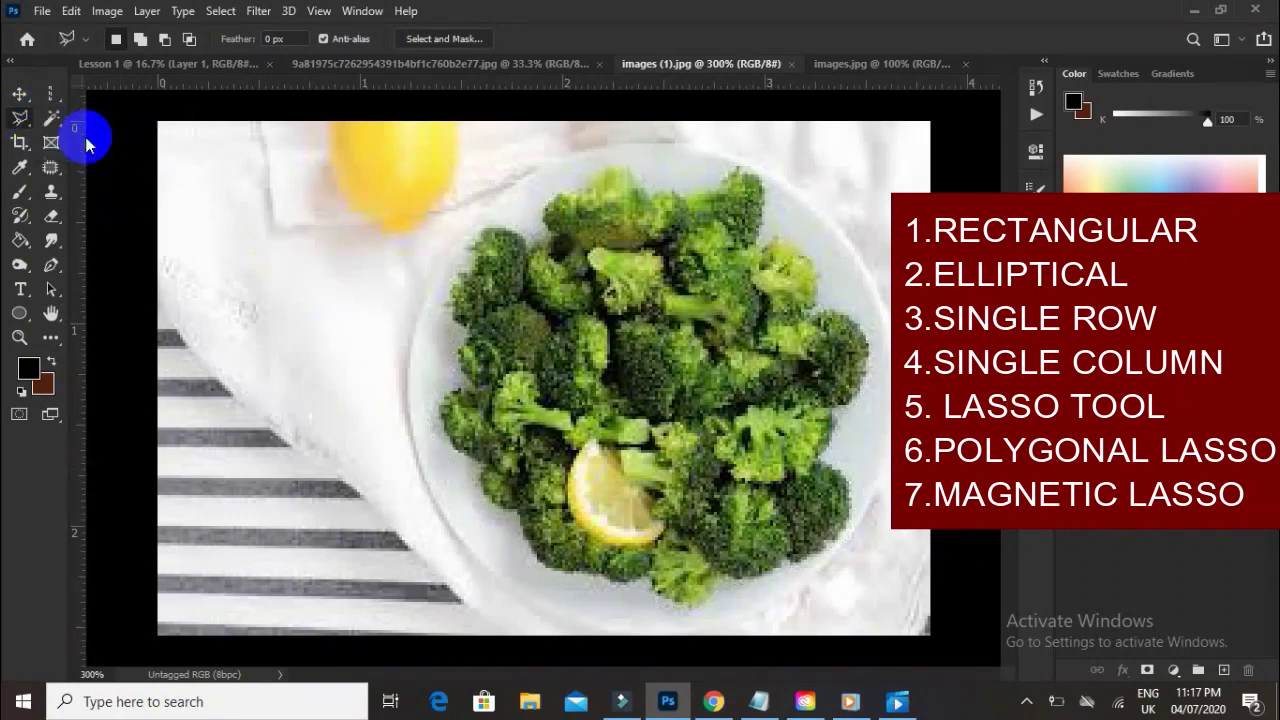
{"action": "left_click", "coordinate": [249, 175]}
{"action": "left_click", "coordinate": [209, 298]}
{"action": "left_click", "coordinate": [281, 338]}
{"action": "left_click", "coordinate": [345, 295]}
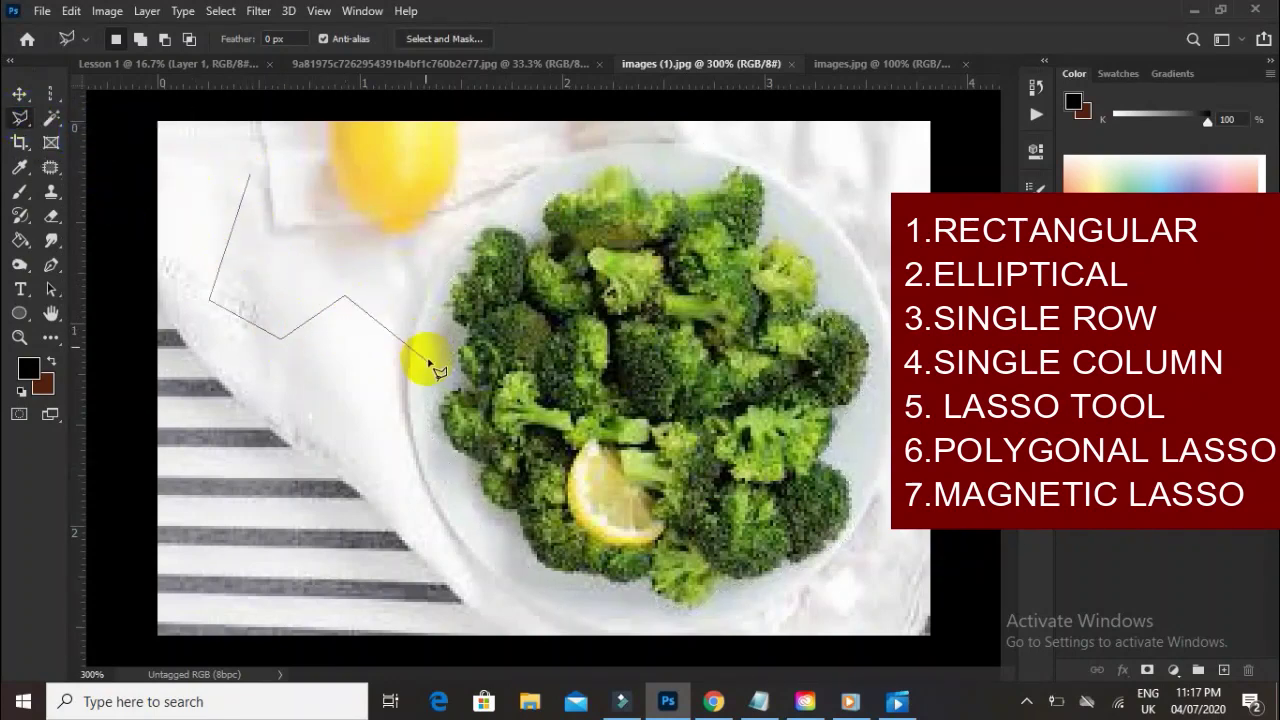
{"action": "left_click", "coordinate": [345, 402]}
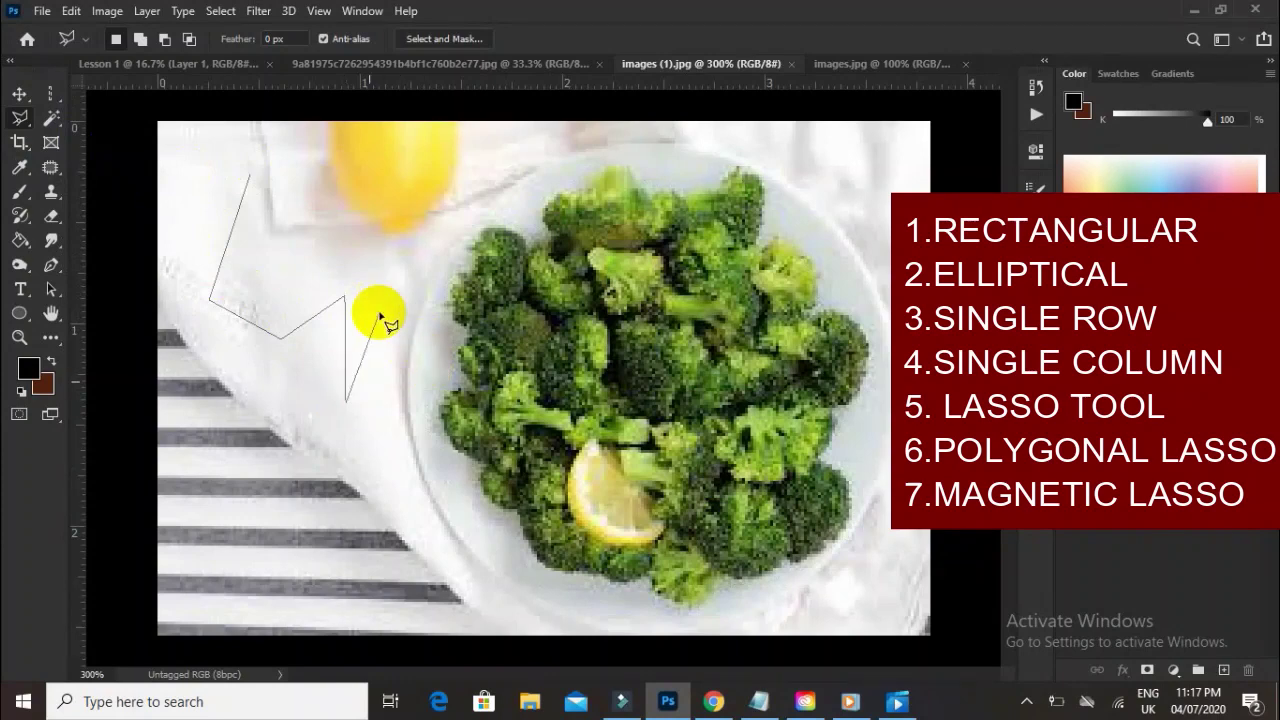
{"action": "left_click", "coordinate": [460, 248]}
{"action": "left_click", "coordinate": [388, 241]}
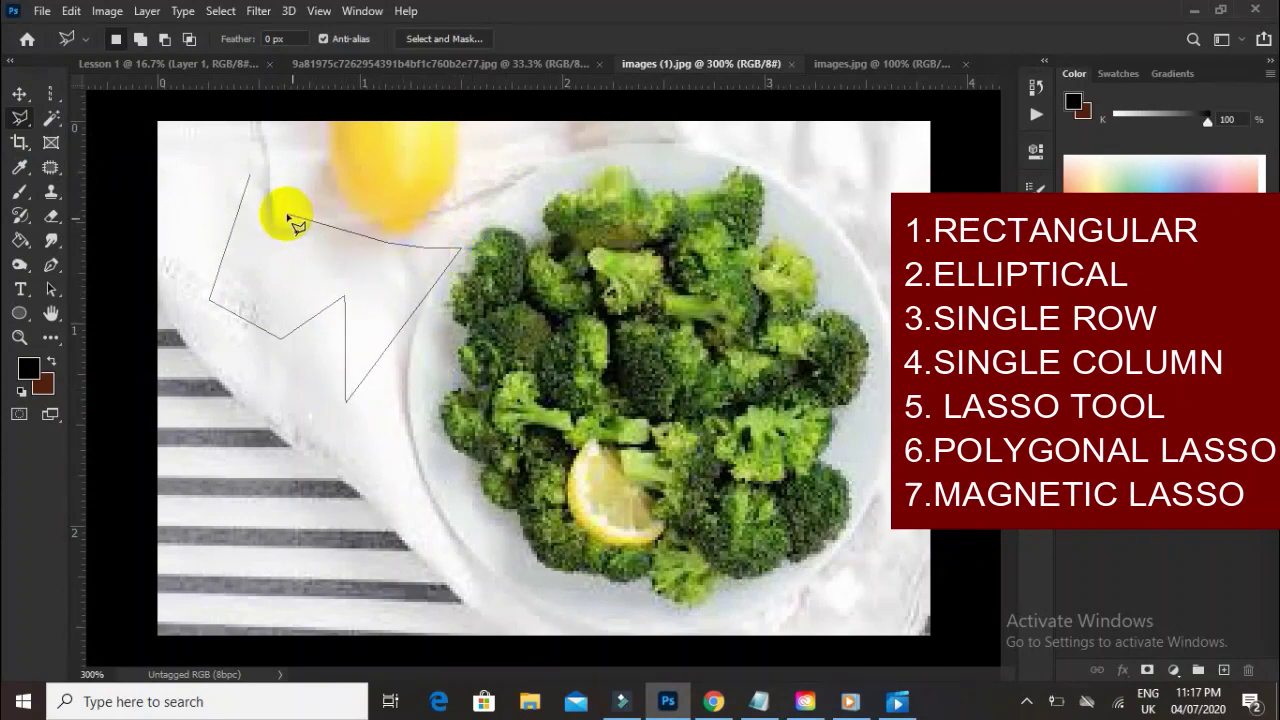
{"action": "left_click", "coordinate": [249, 177]}
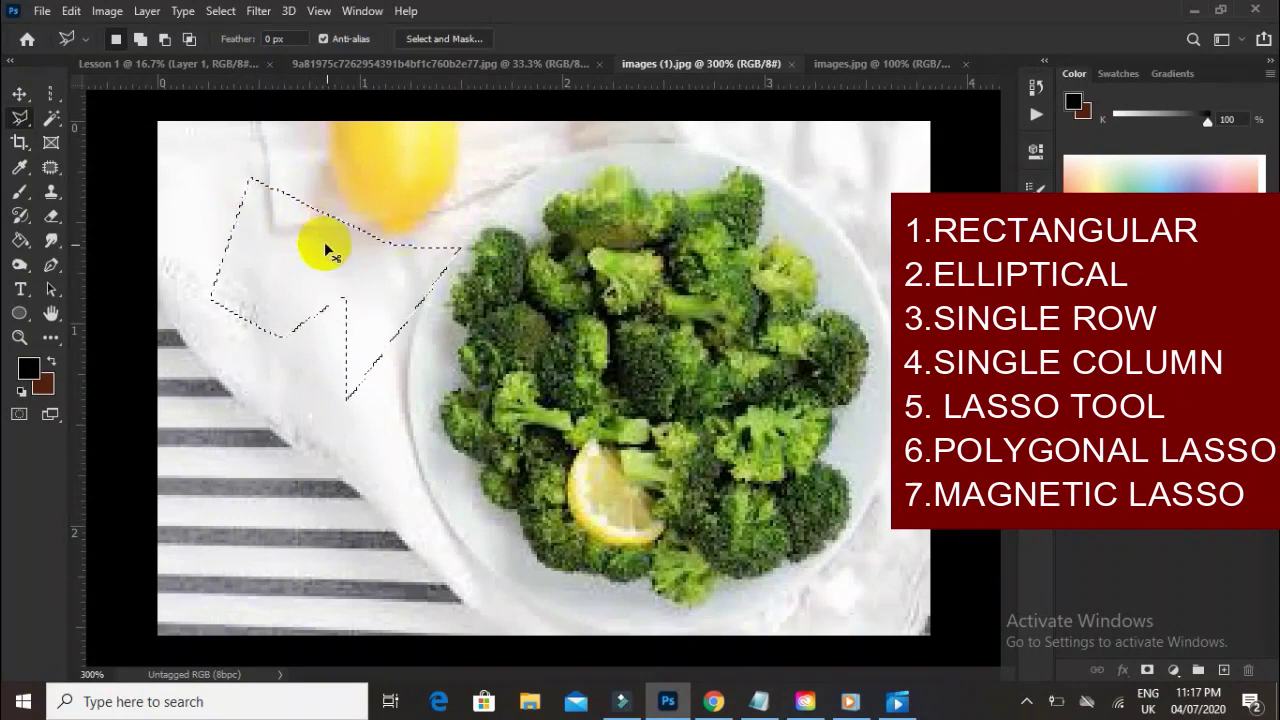
{"action": "key", "text": "ctrl+d"}
Try a Polygonal Lasso selection running under the lemon and around the broccoli plate, and clear it.
{"action": "left_click", "coordinate": [261, 135]}
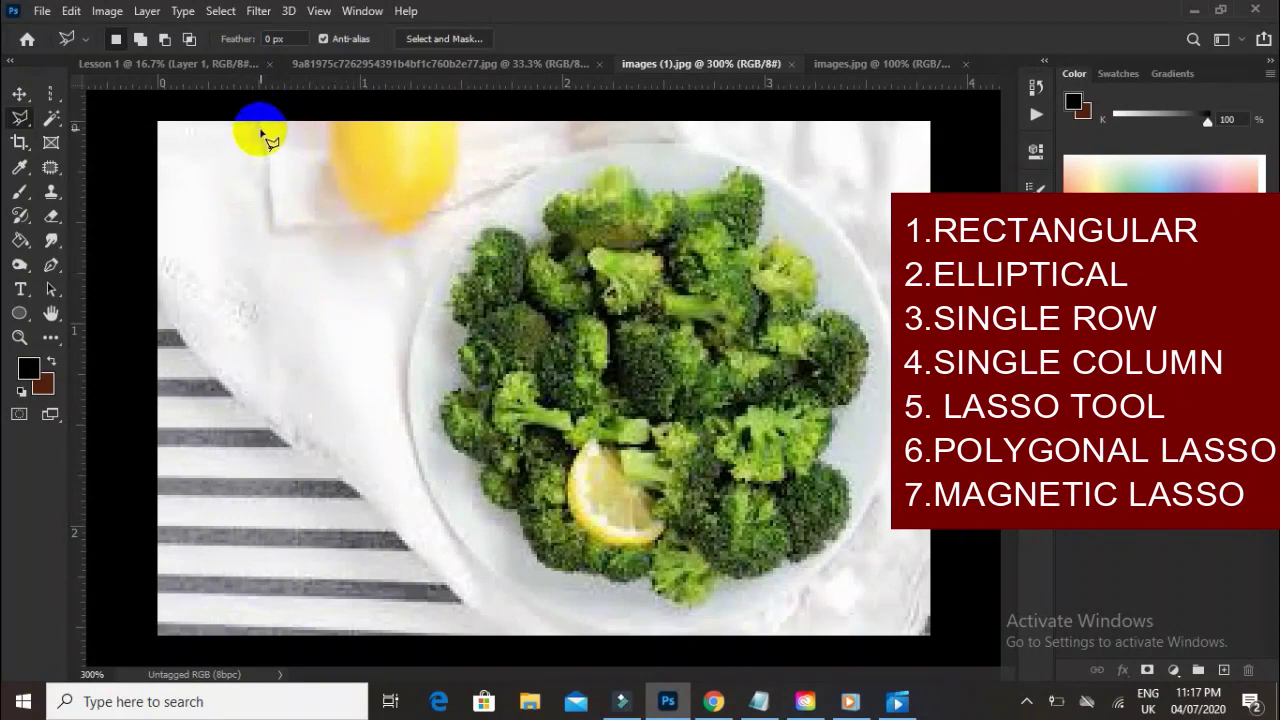
{"action": "left_click", "coordinate": [271, 224]}
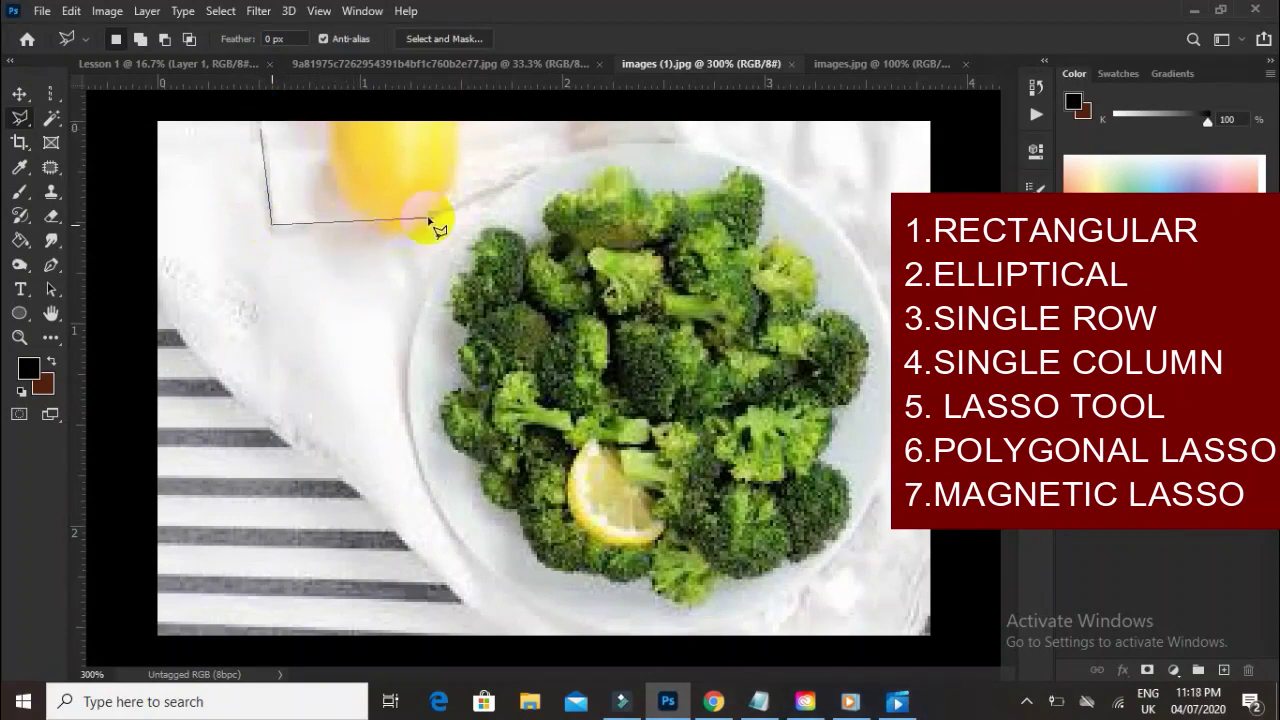
{"action": "left_click", "coordinate": [536, 177]}
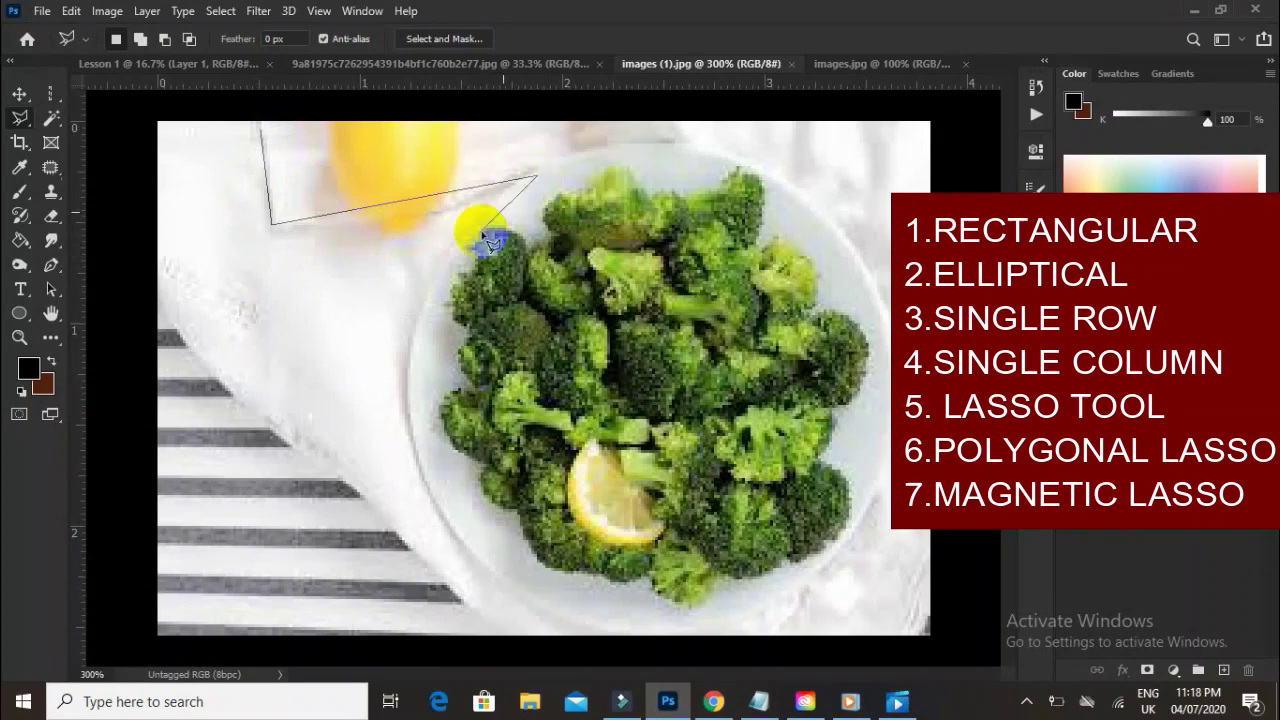
{"action": "left_click", "coordinate": [406, 292]}
{"action": "left_click", "coordinate": [410, 478]}
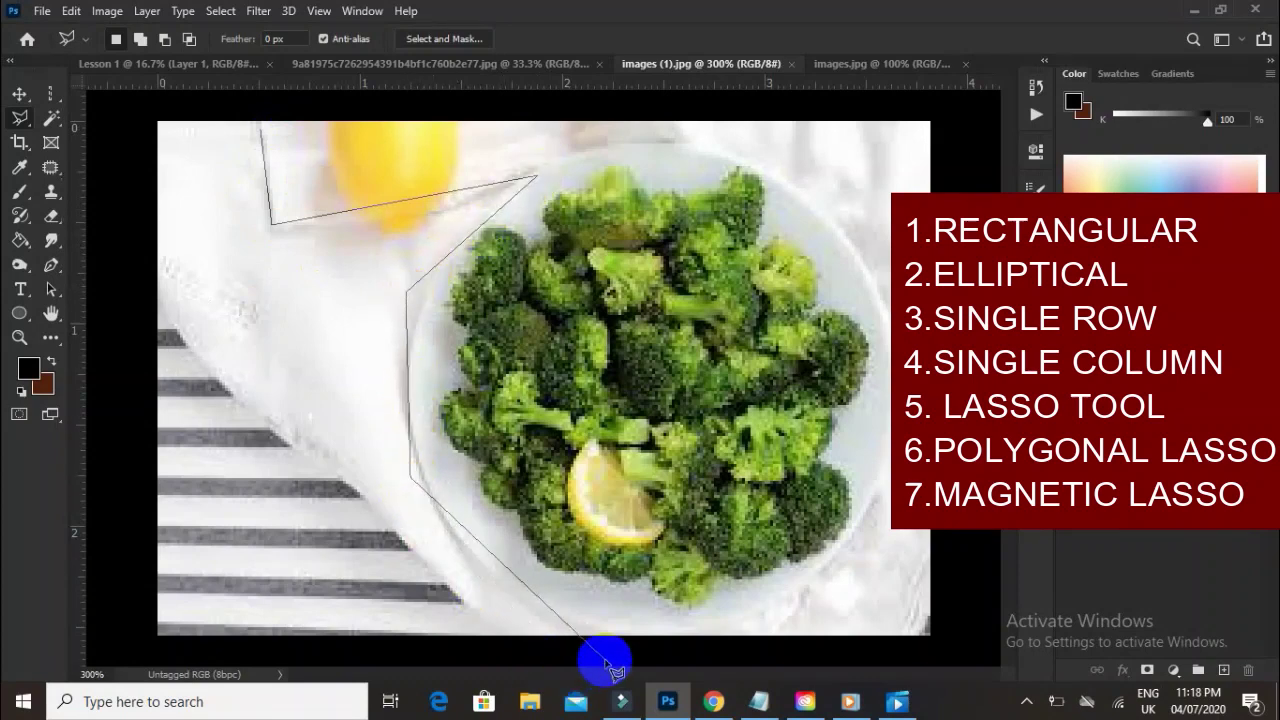
{"action": "left_click", "coordinate": [571, 614]}
{"action": "left_click", "coordinate": [810, 607]}
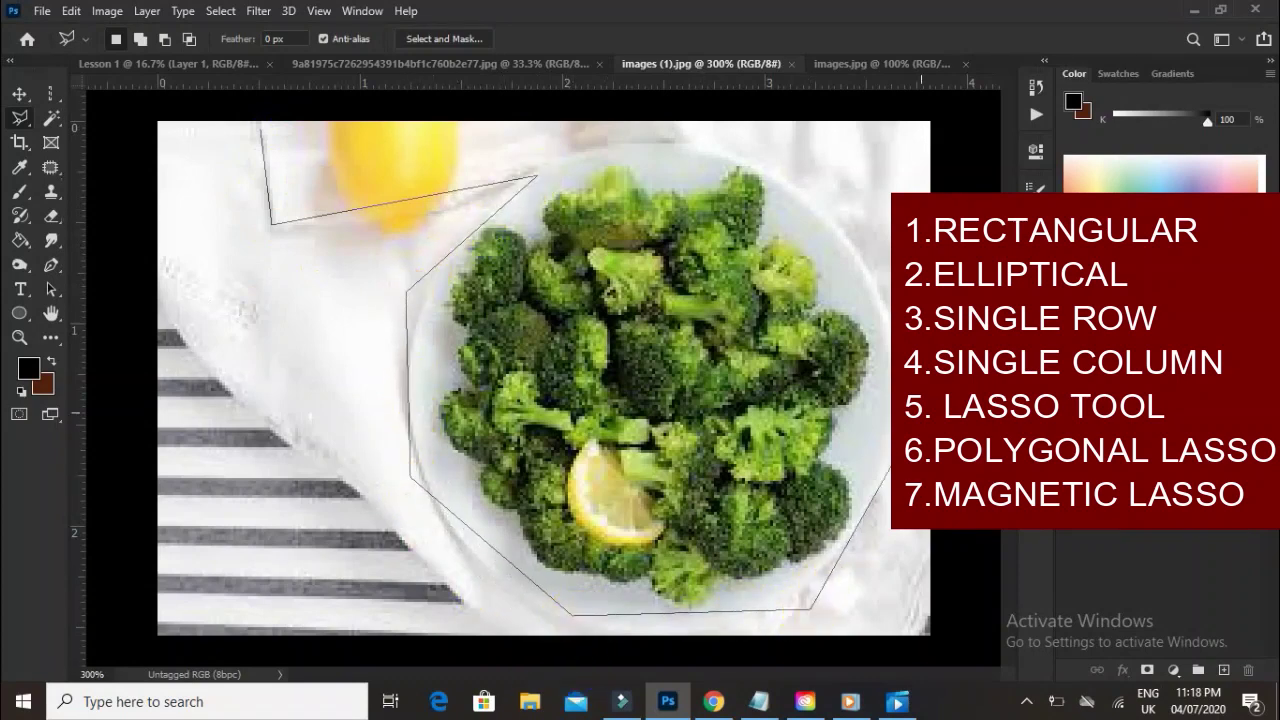
{"action": "left_click", "coordinate": [793, 171]}
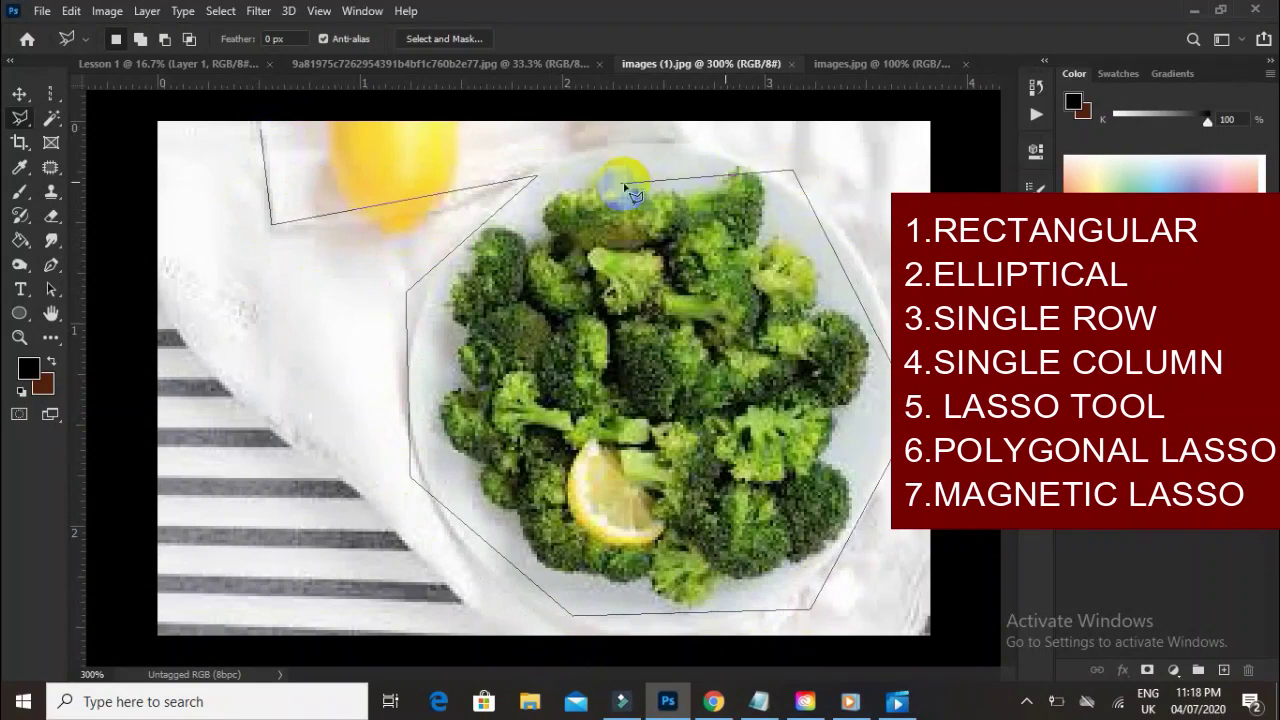
{"action": "left_click", "coordinate": [262, 139]}
{"action": "left_click", "coordinate": [341, 204]}
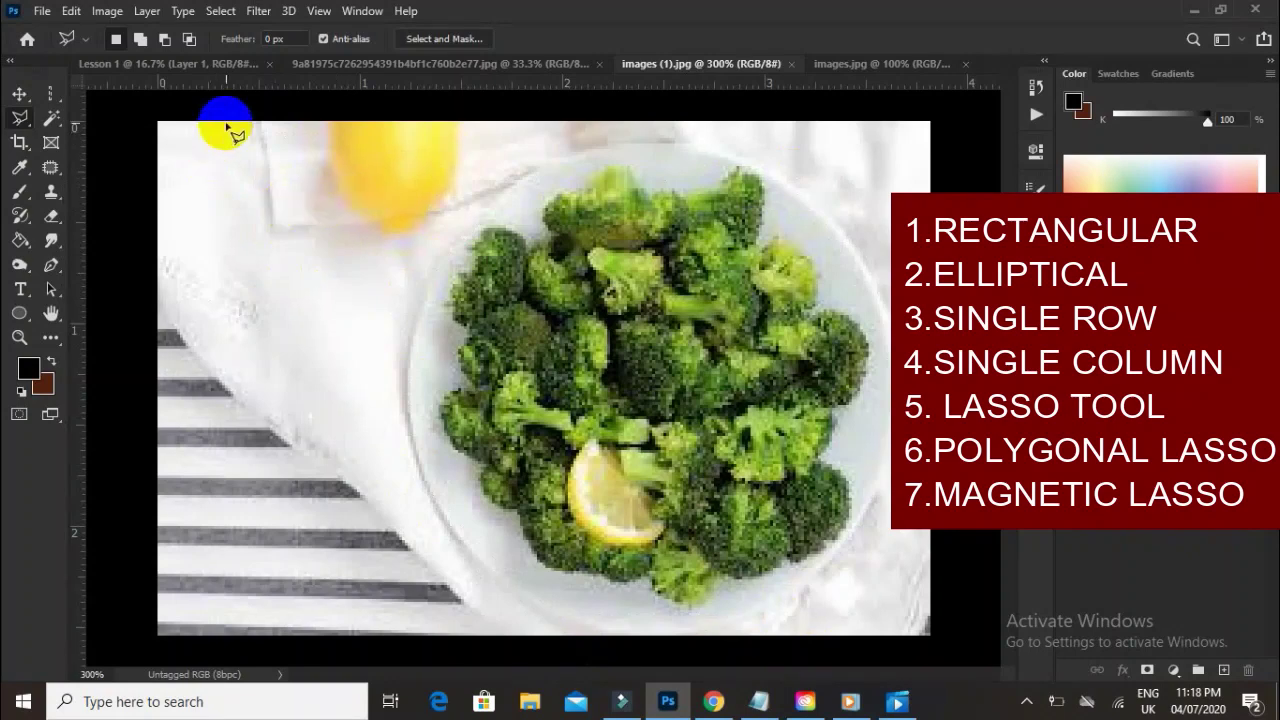
Draw a closed star-like Polygonal Lasso selection over the white cloth between the lemon, the plate and the stripes.
{"action": "left_click", "coordinate": [262, 133]}
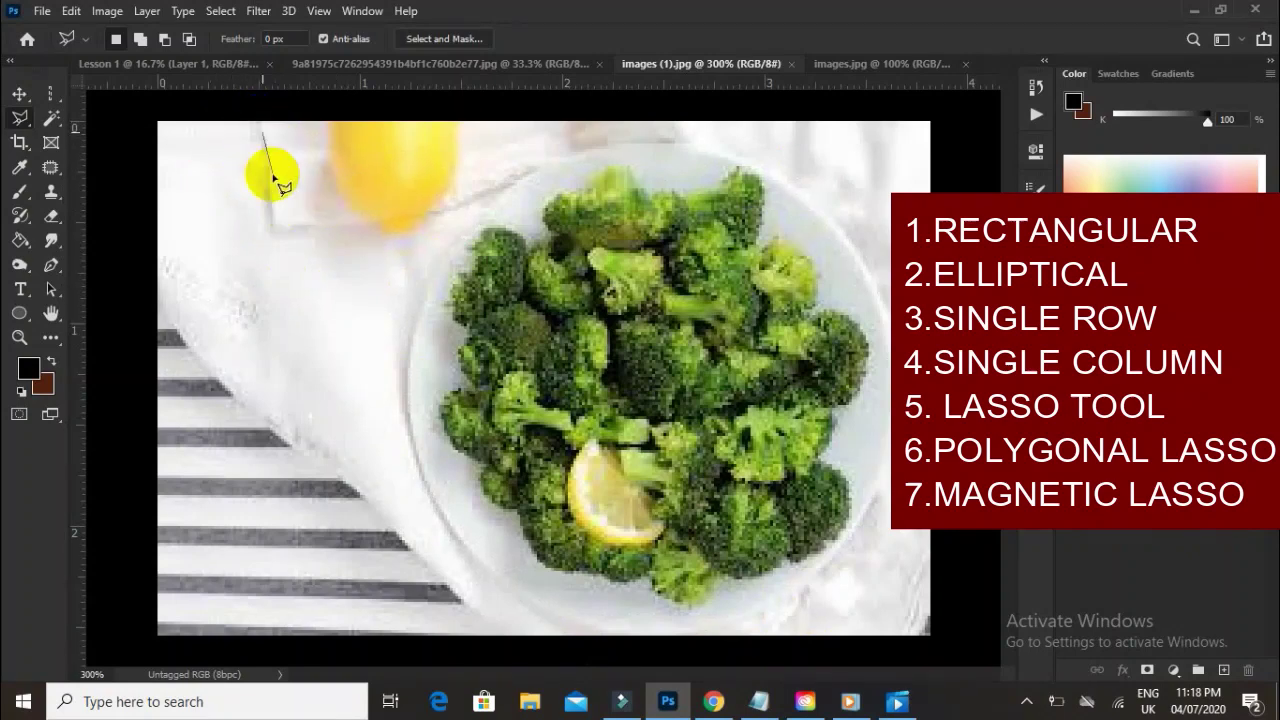
{"action": "left_click", "coordinate": [277, 241]}
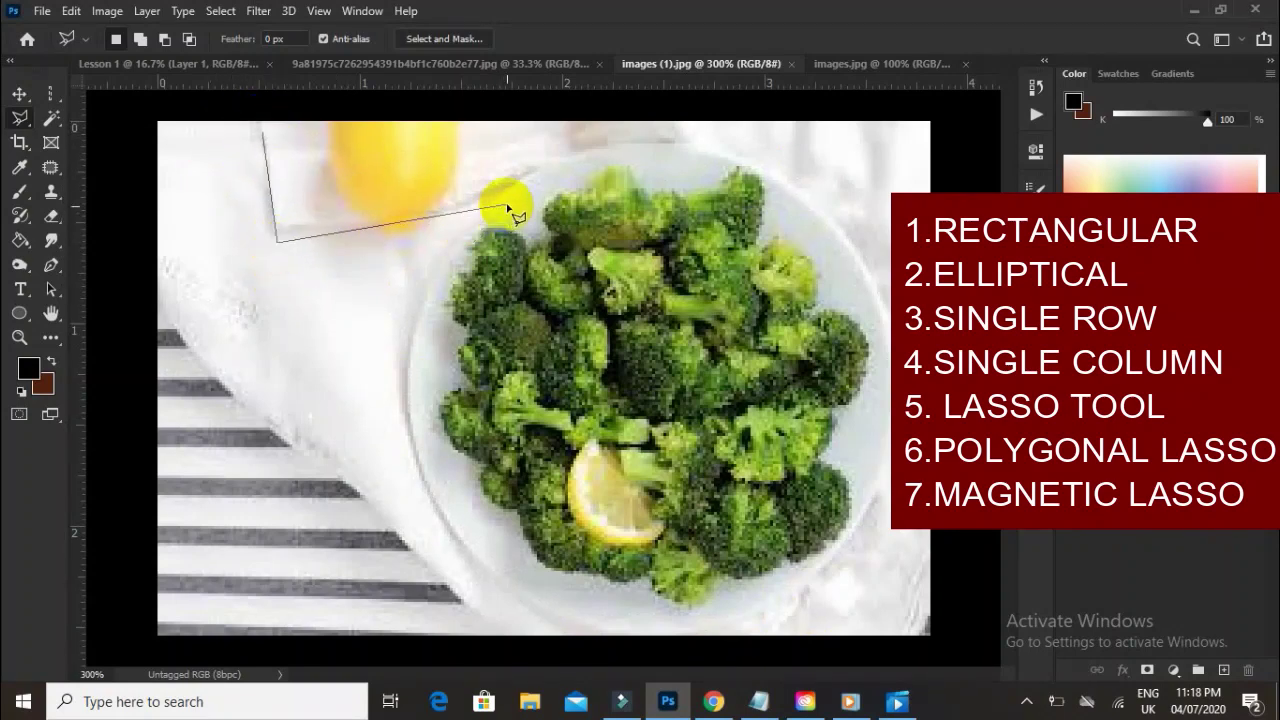
{"action": "left_click", "coordinate": [487, 204]}
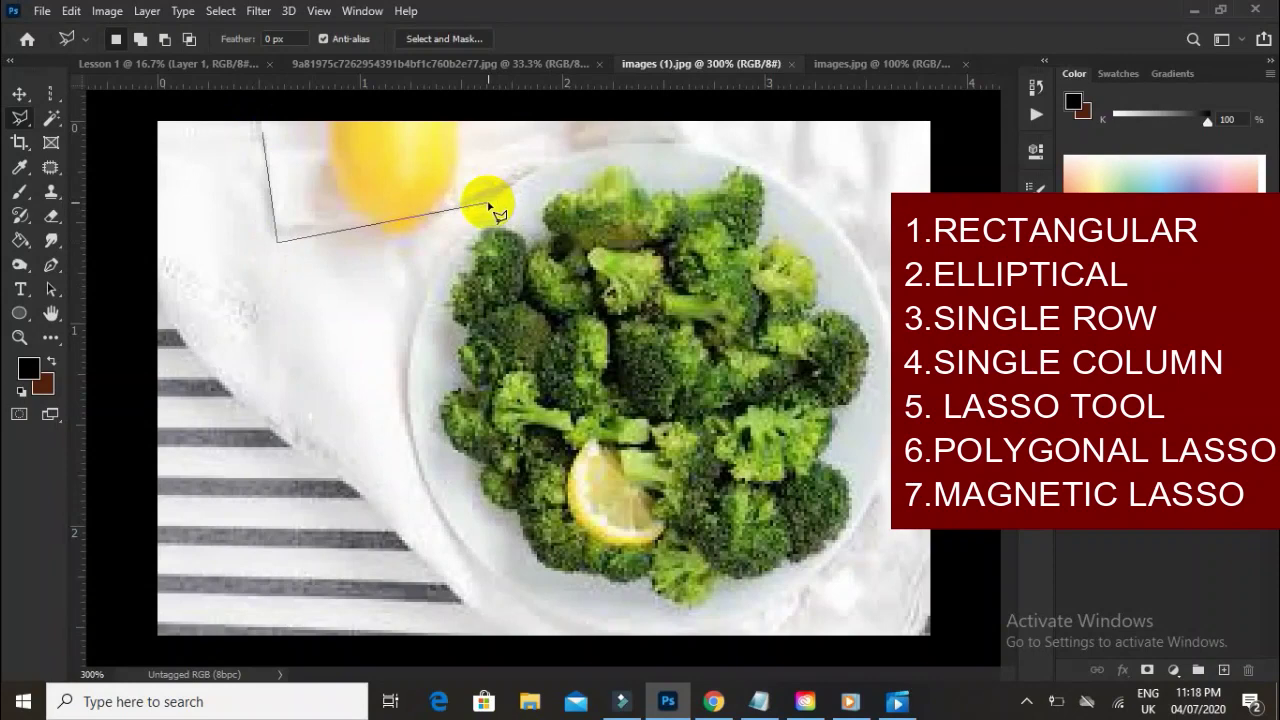
{"action": "left_click", "coordinate": [390, 380]}
{"action": "left_click", "coordinate": [430, 483]}
{"action": "left_click", "coordinate": [305, 343]}
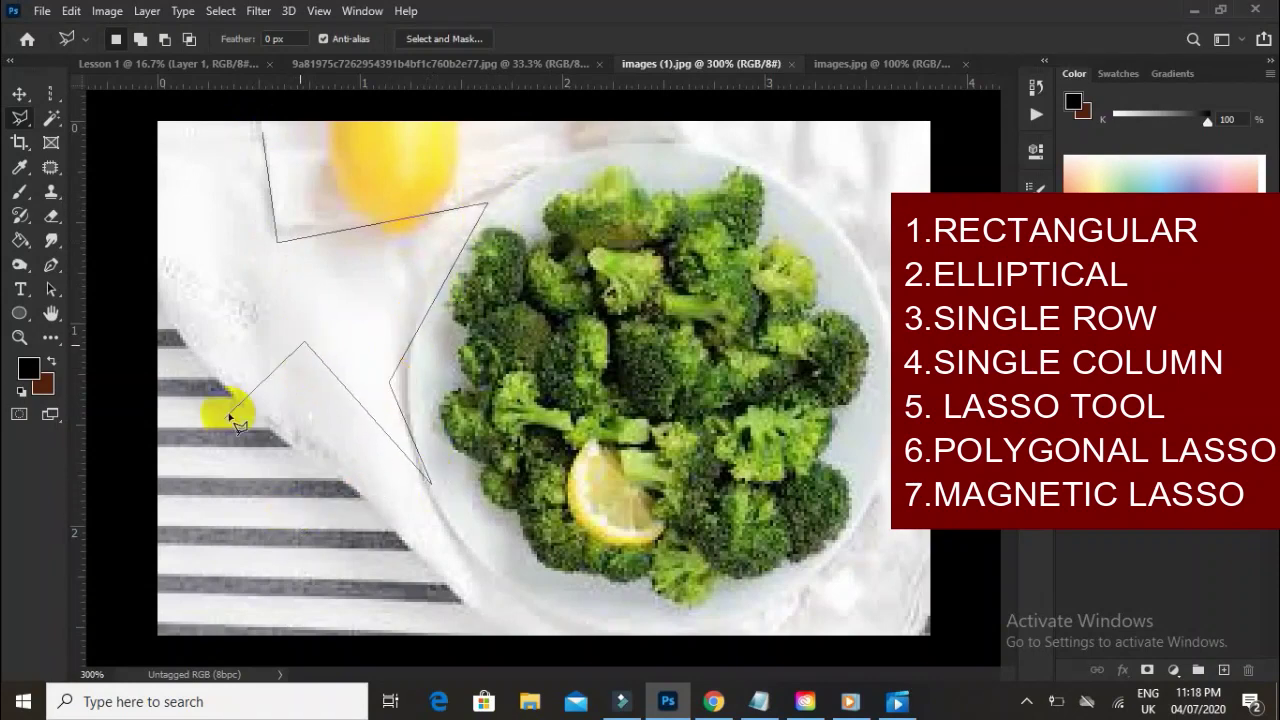
{"action": "left_click", "coordinate": [193, 440]}
{"action": "left_click", "coordinate": [235, 270]}
{"action": "left_click", "coordinate": [190, 141]}
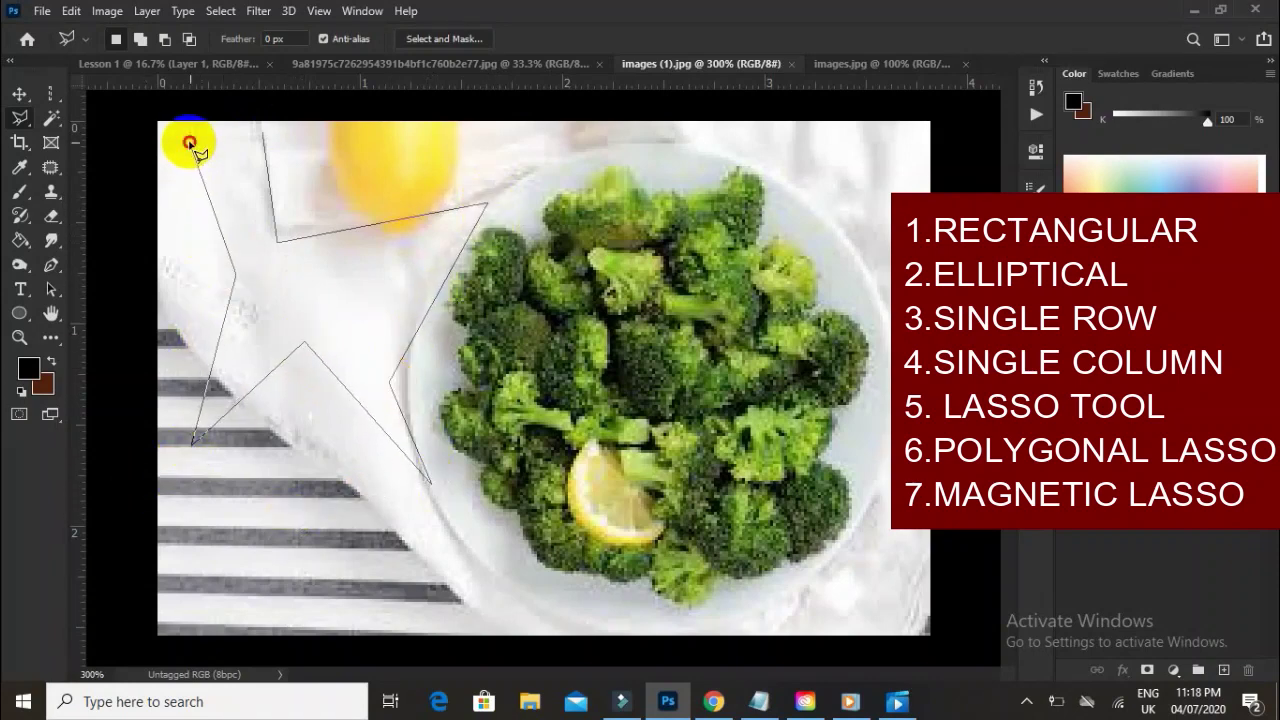
{"action": "left_click", "coordinate": [265, 140]}
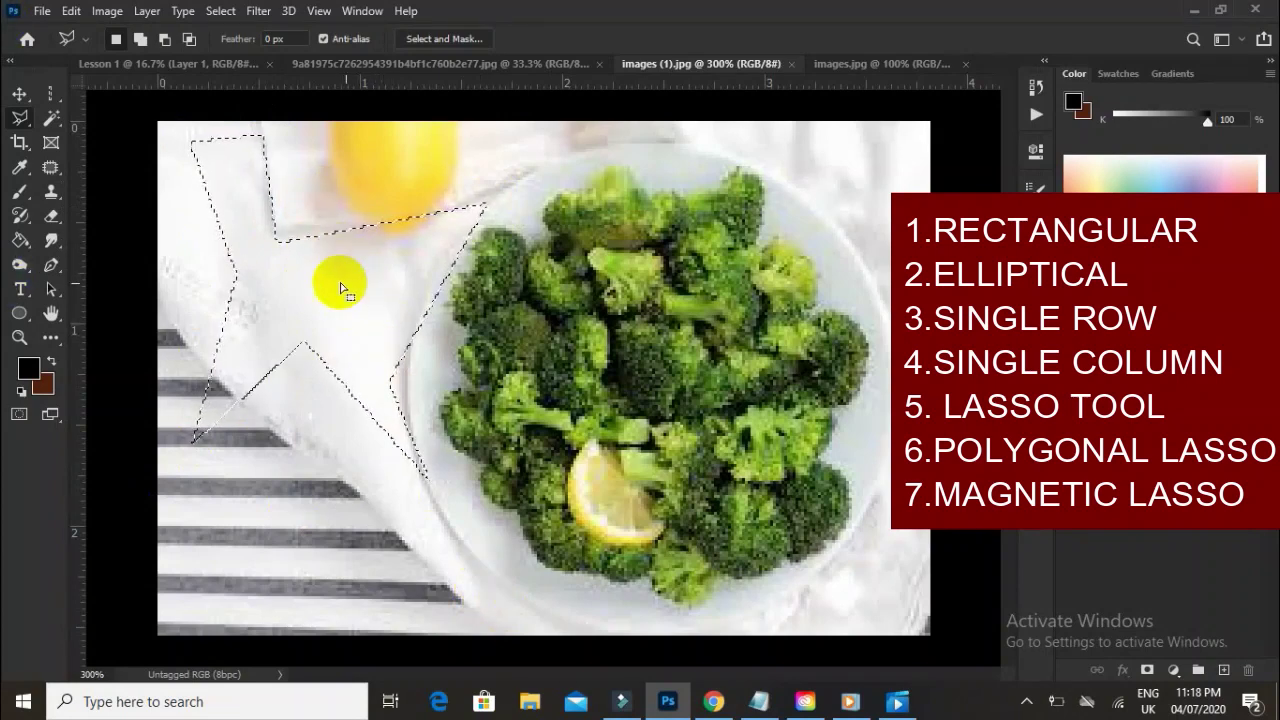
Switch to the Notepad notes, highlight the "CTRL +D = deselect" command, and return to the broccoli image.
{"action": "left_click", "coordinate": [19, 93]}
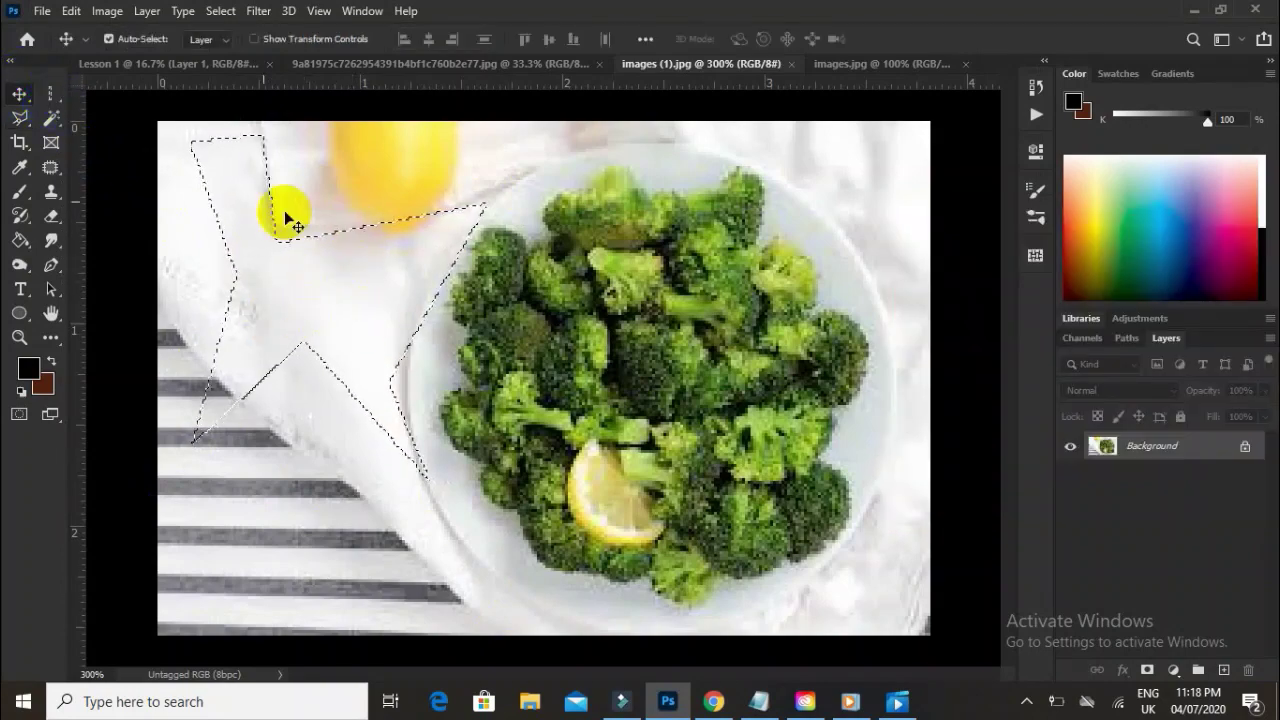
{"action": "left_click", "coordinate": [759, 701]}
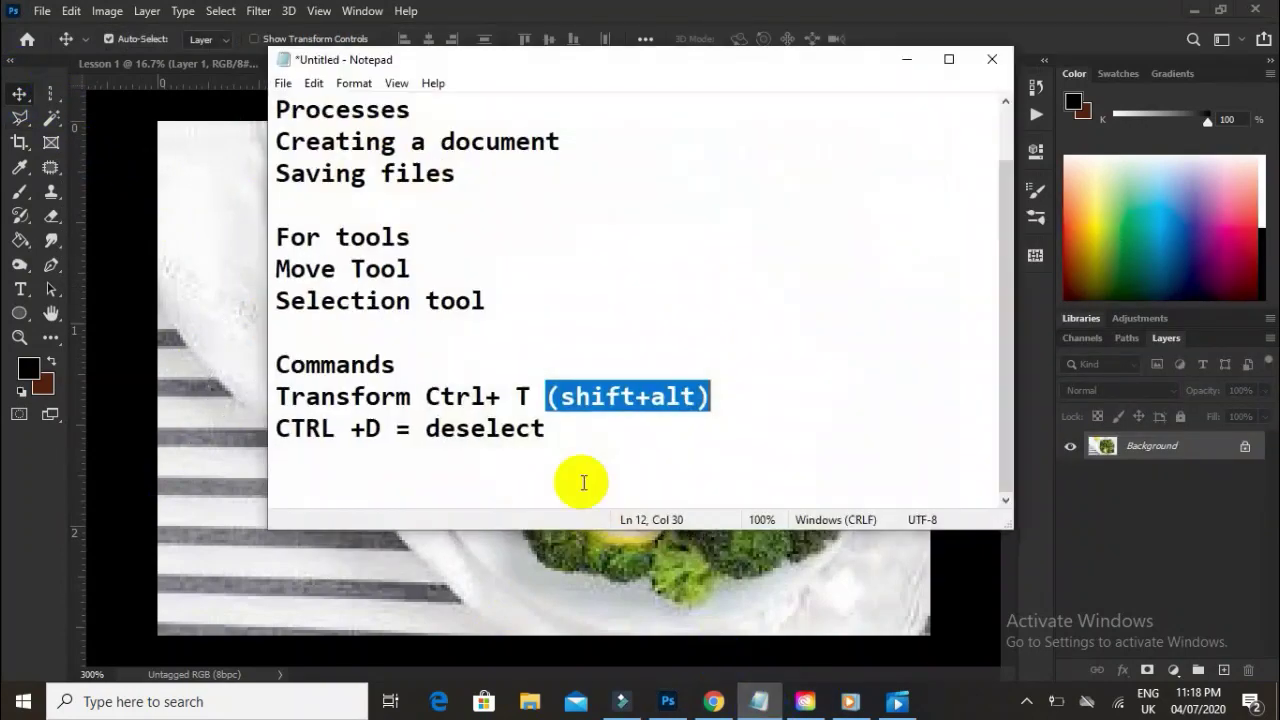
{"action": "left_click_drag", "start_coordinate": [549, 430], "coordinate": [251, 420]}
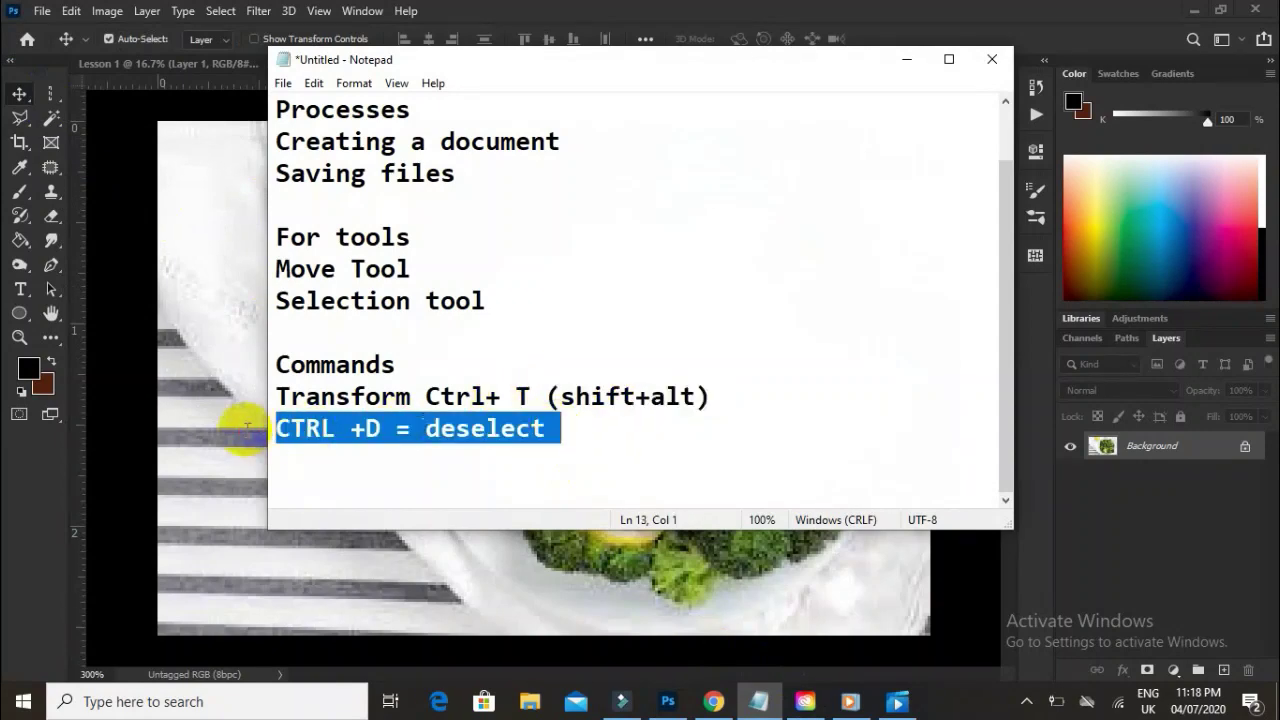
{"action": "left_click", "coordinate": [537, 455]}
{"action": "left_click_drag", "start_coordinate": [588, 430], "coordinate": [352, 430]}
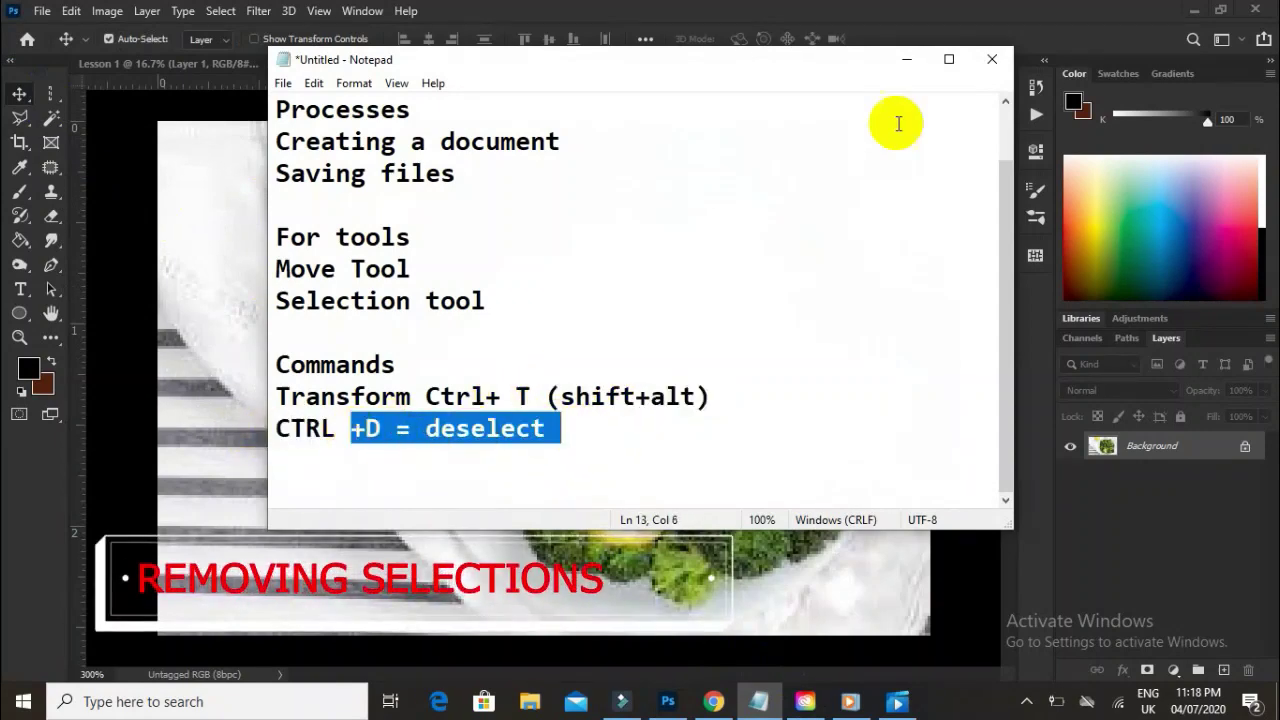
{"action": "left_click", "coordinate": [907, 63]}
Select the broccoli plate area with the Elliptical Marquee Tool and deselect it.
{"action": "right_click", "coordinate": [50, 96]}
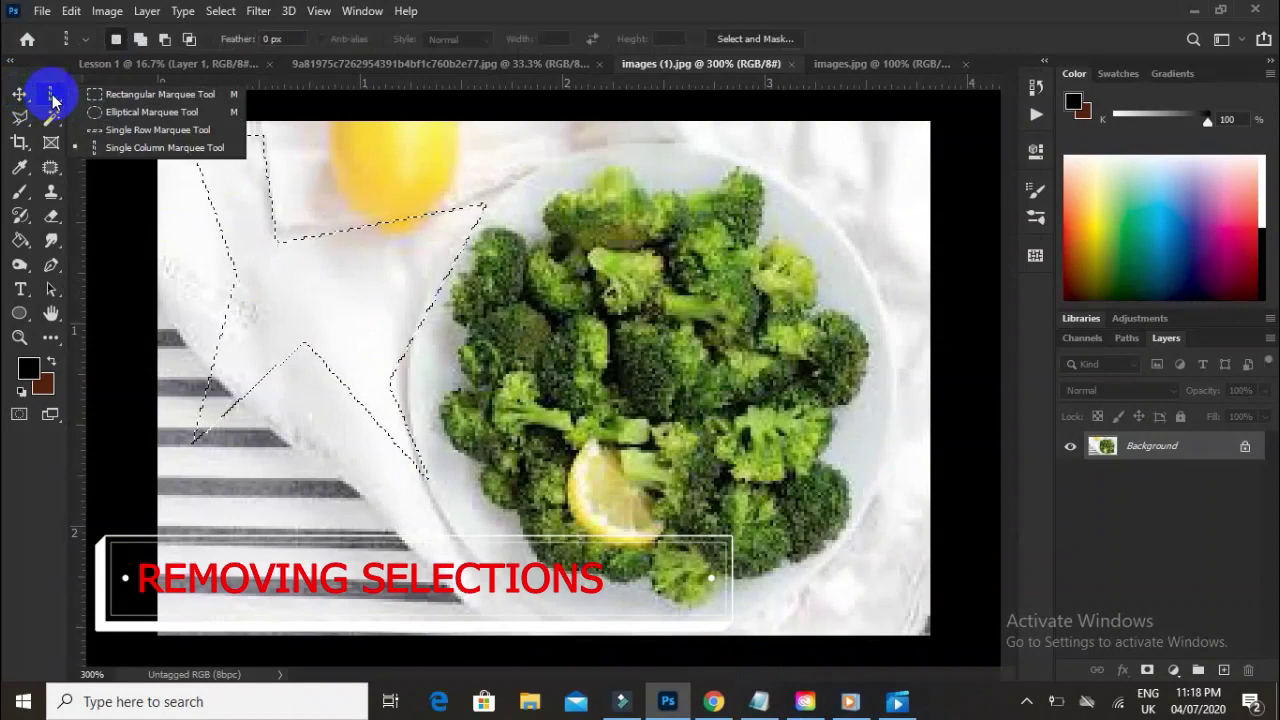
{"action": "left_click", "coordinate": [118, 112]}
{"action": "left_click_drag", "start_coordinate": [434, 150], "coordinate": [857, 546]}
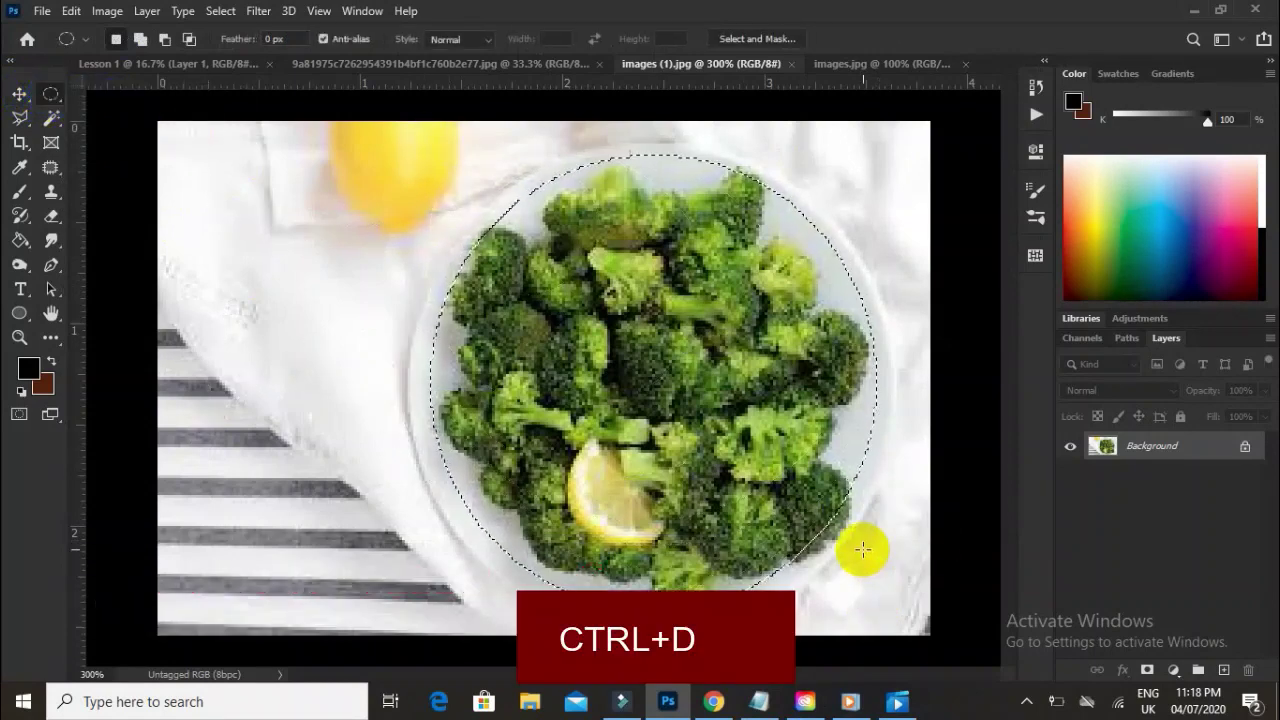
{"action": "mouse_move", "coordinate": [762, 711]}
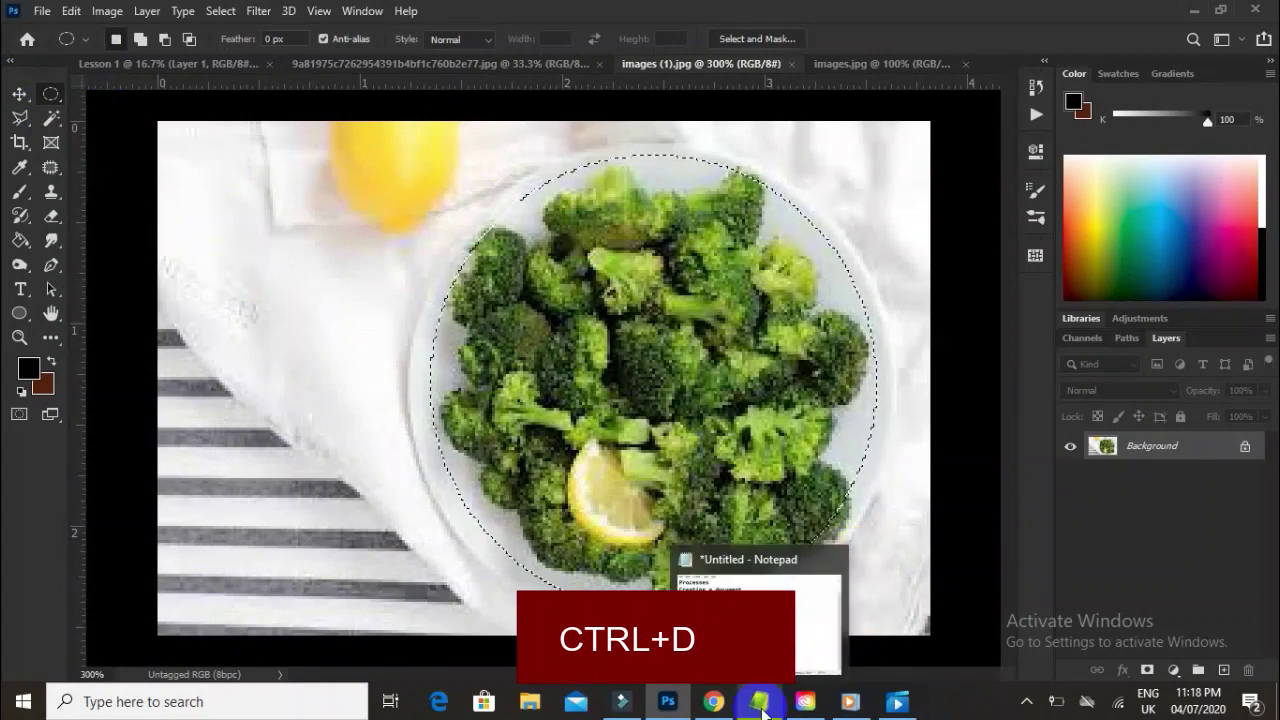
{"action": "key", "text": "ctrl+d"}
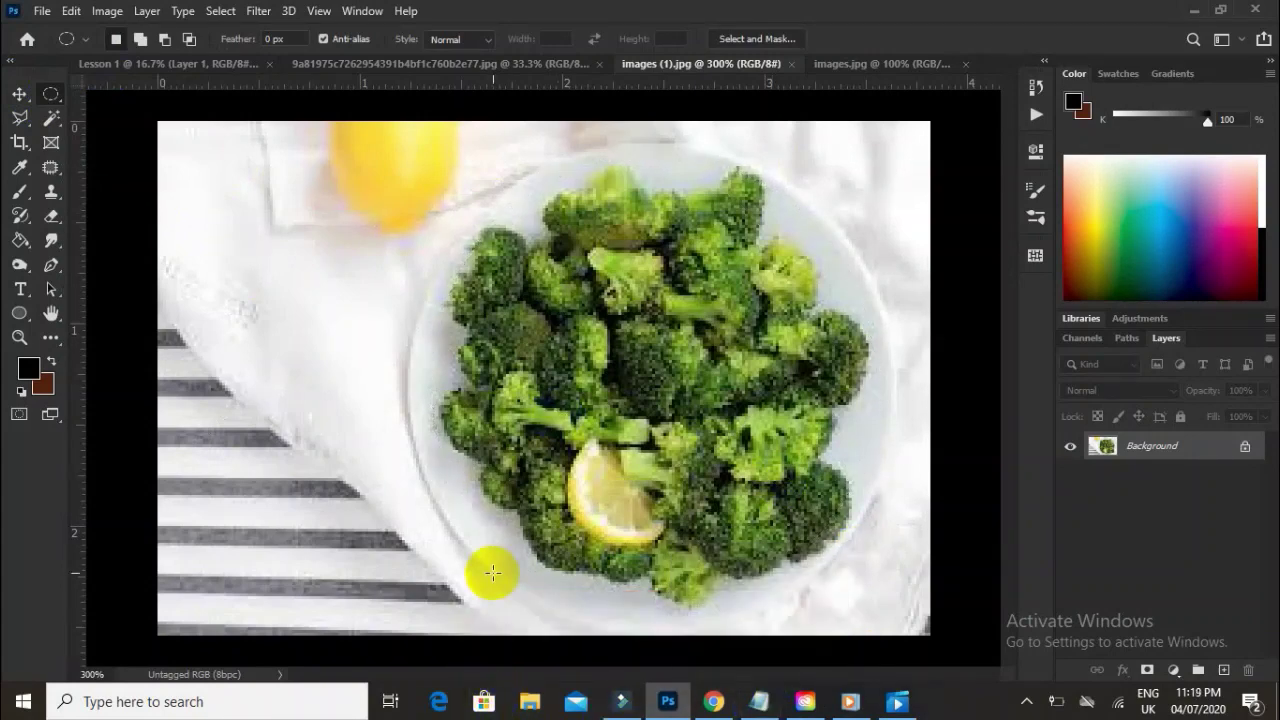
Trace a closed Magnetic Lasso selection around the broccoli pile and its lemon slice.
{"action": "left_click", "coordinate": [19, 94]}
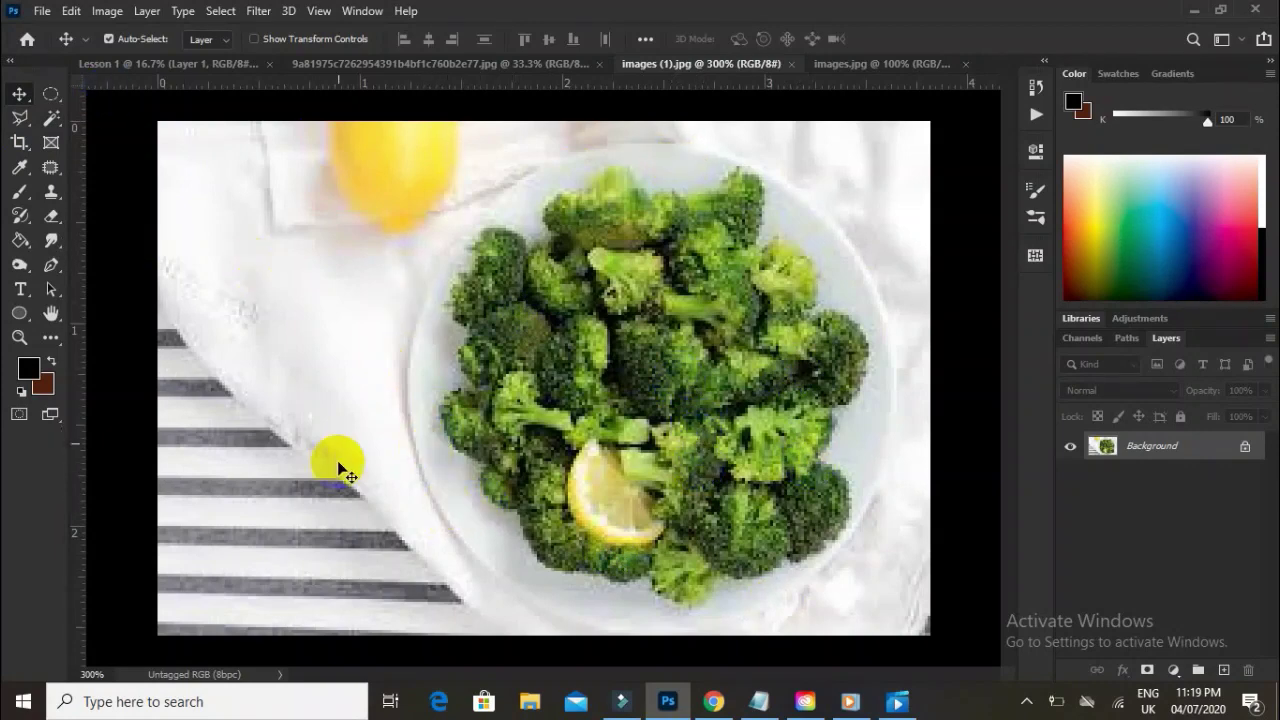
{"action": "left_click", "coordinate": [21, 127]}
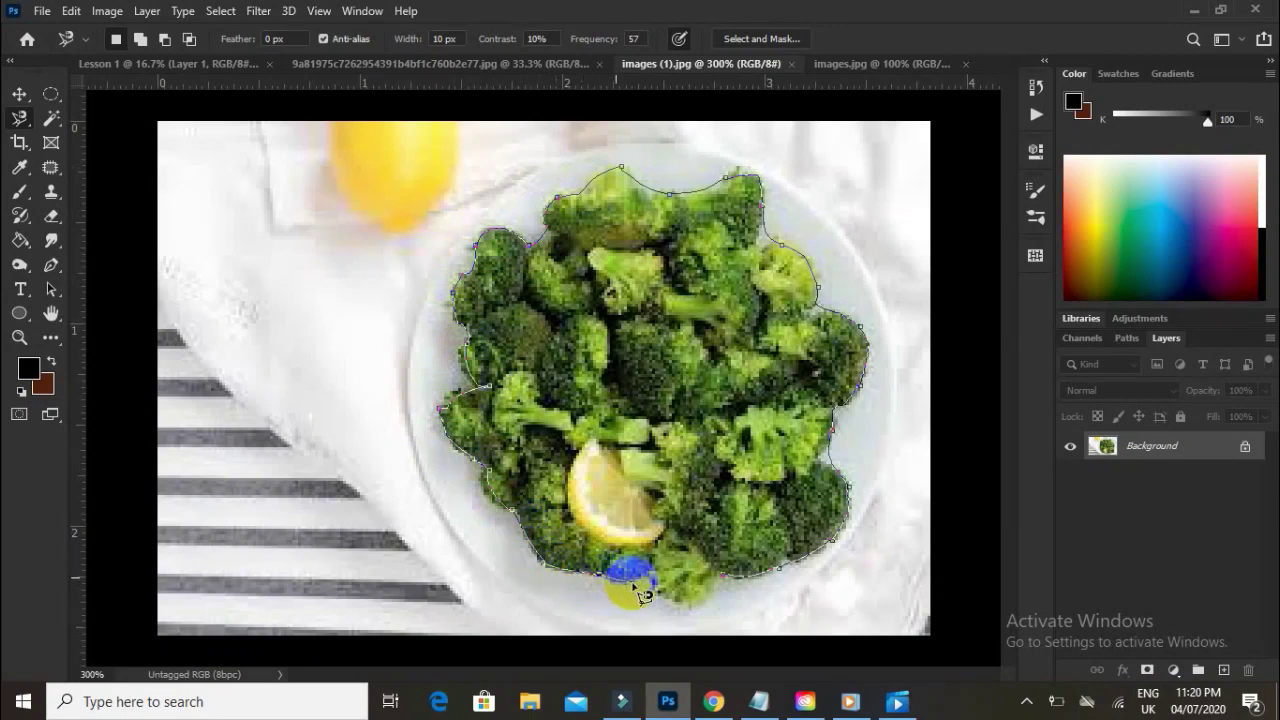
{"action": "left_click", "coordinate": [737, 587]}
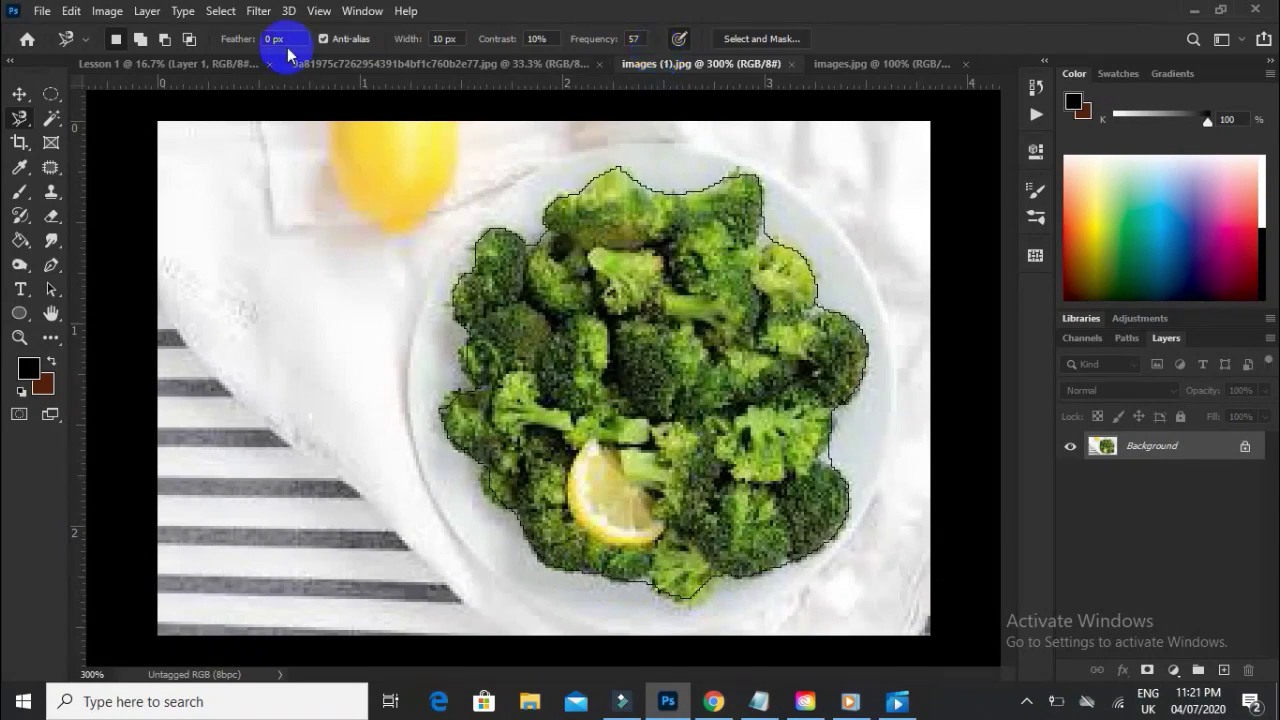
Move the selected broccoli cutout into the Lesson 1 document and place it near the middle of the empty plate.
{"action": "left_click", "coordinate": [20, 94]}
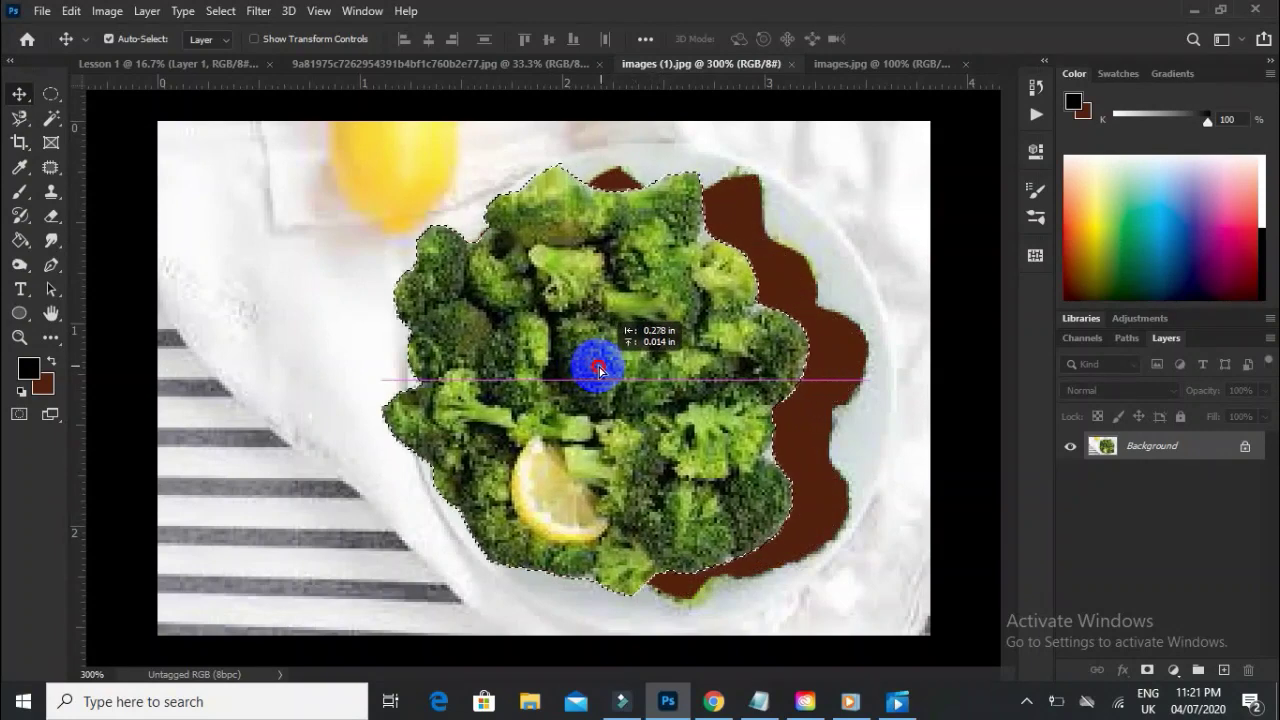
{"action": "left_click_drag", "start_coordinate": [598, 369], "coordinate": [167, 69]}
{"action": "left_click_drag", "start_coordinate": [497, 333], "coordinate": [537, 373]}
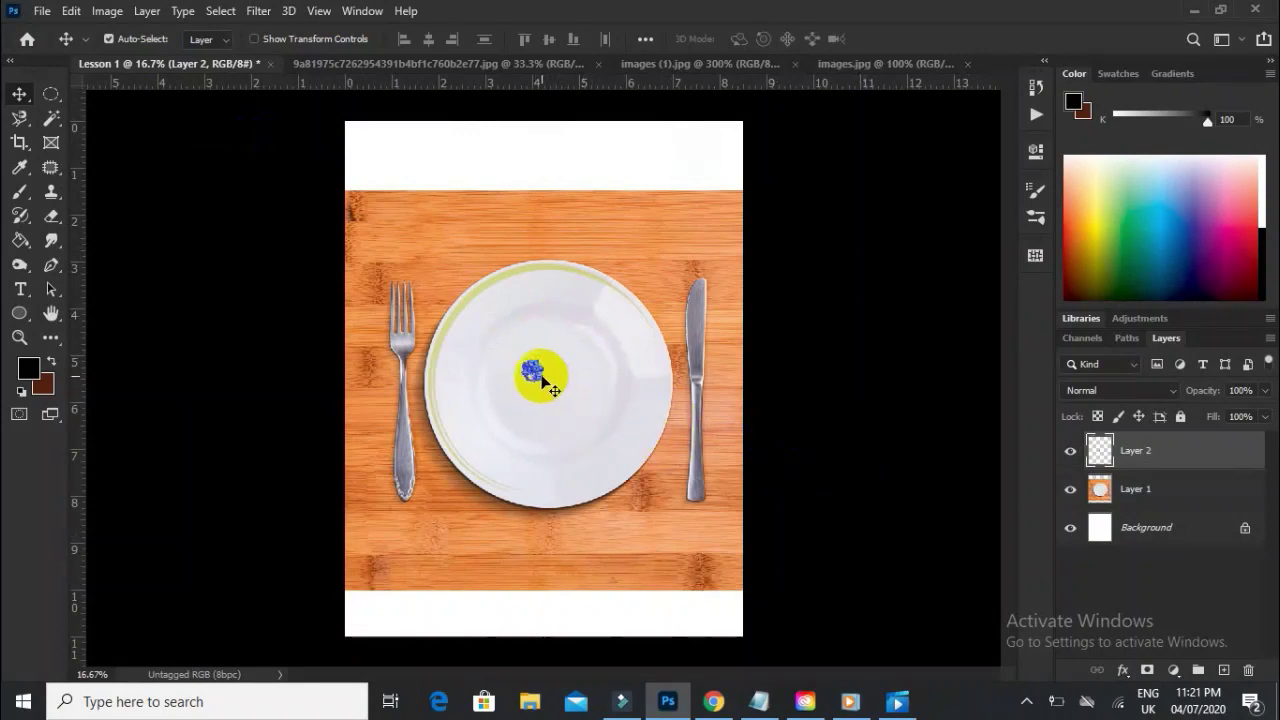
{"action": "left_click_drag", "start_coordinate": [533, 366], "coordinate": [533, 352]}
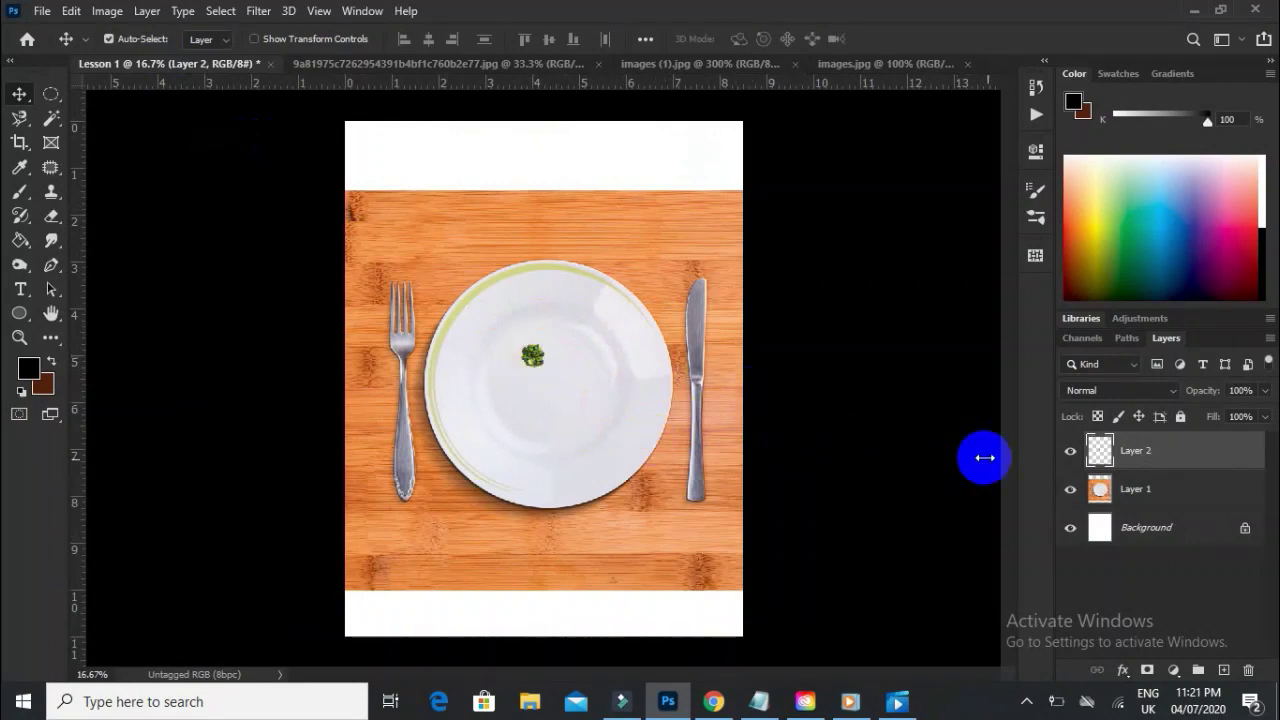
Switch the active layer between Layer 1, Layer 2 and Background to examine the layer stack, ending on Layer 2.
{"action": "left_click", "coordinate": [1151, 493]}
{"action": "left_click", "coordinate": [1138, 453]}
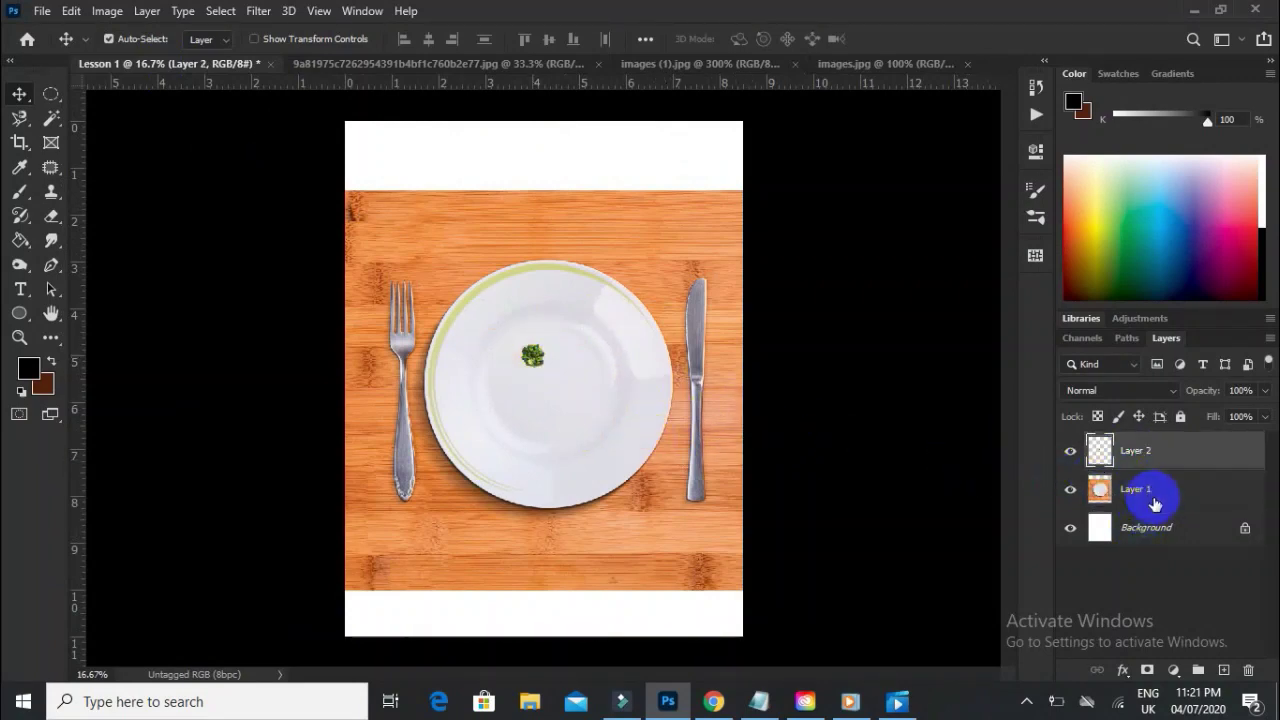
{"action": "left_click", "coordinate": [1155, 497]}
{"action": "left_click", "coordinate": [1150, 453]}
{"action": "left_click", "coordinate": [1156, 494]}
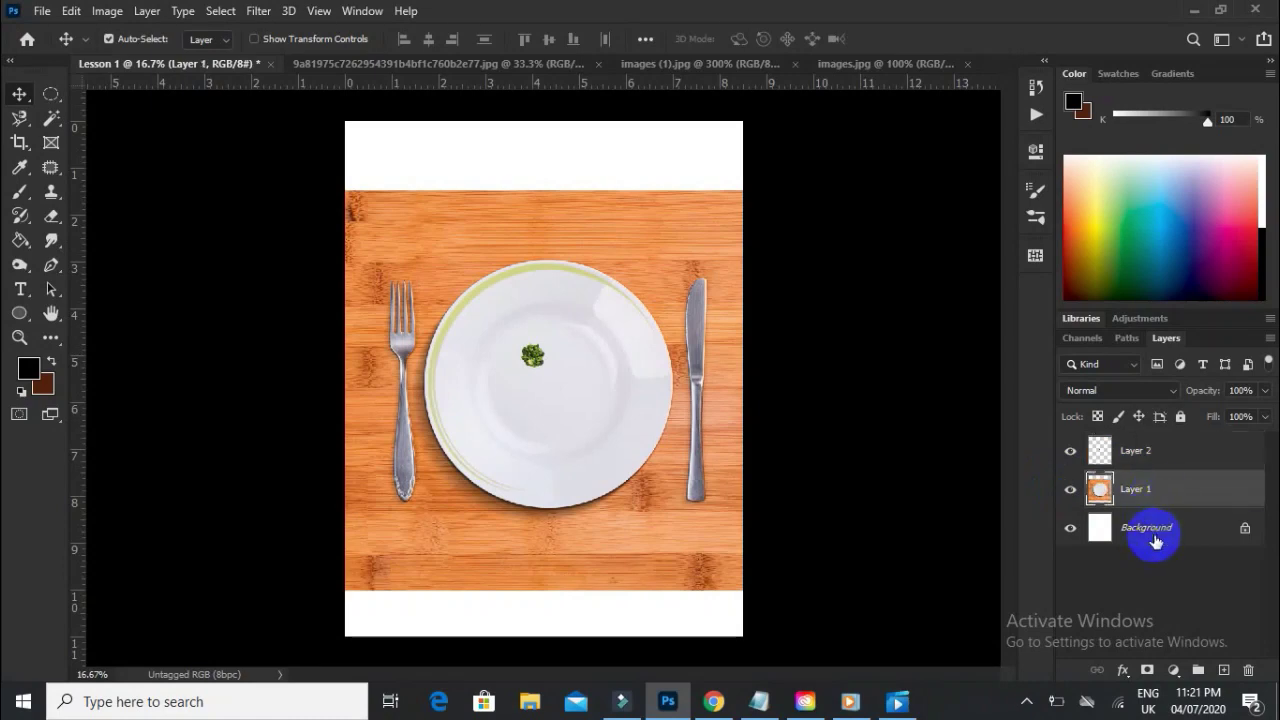
{"action": "left_click", "coordinate": [1155, 540]}
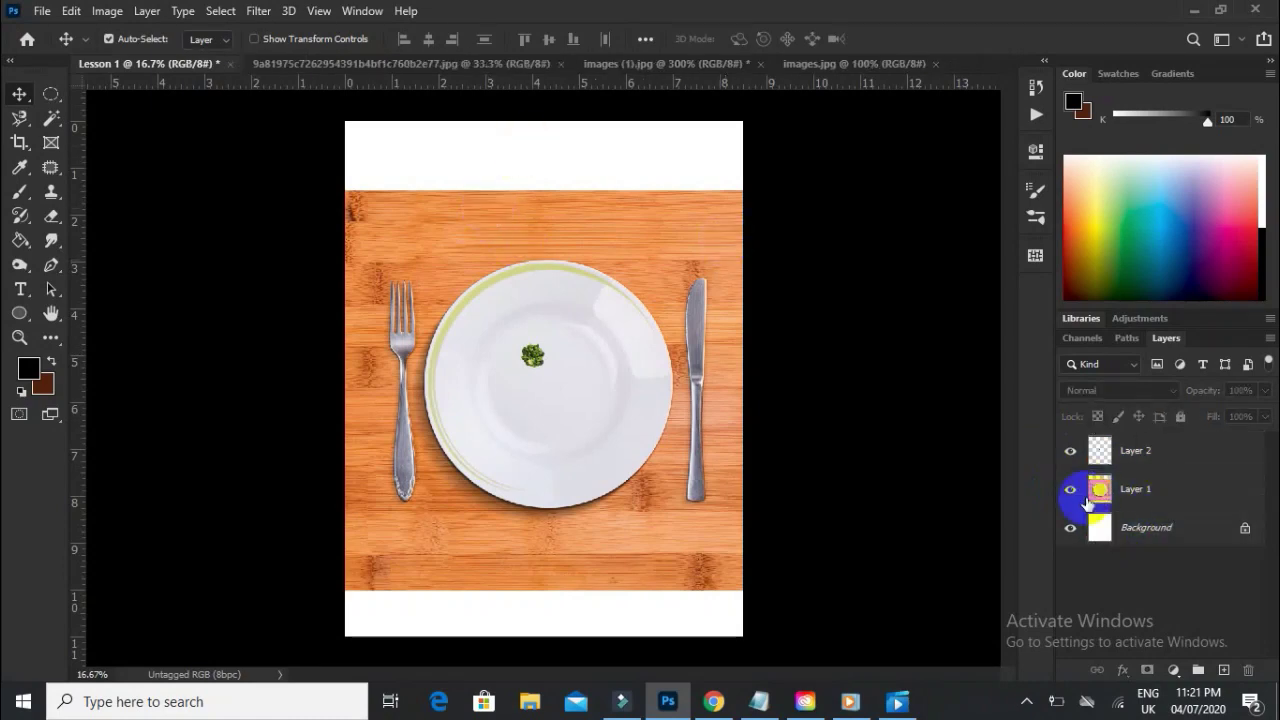
{"action": "left_click", "coordinate": [1128, 489]}
{"action": "left_click", "coordinate": [1131, 450]}
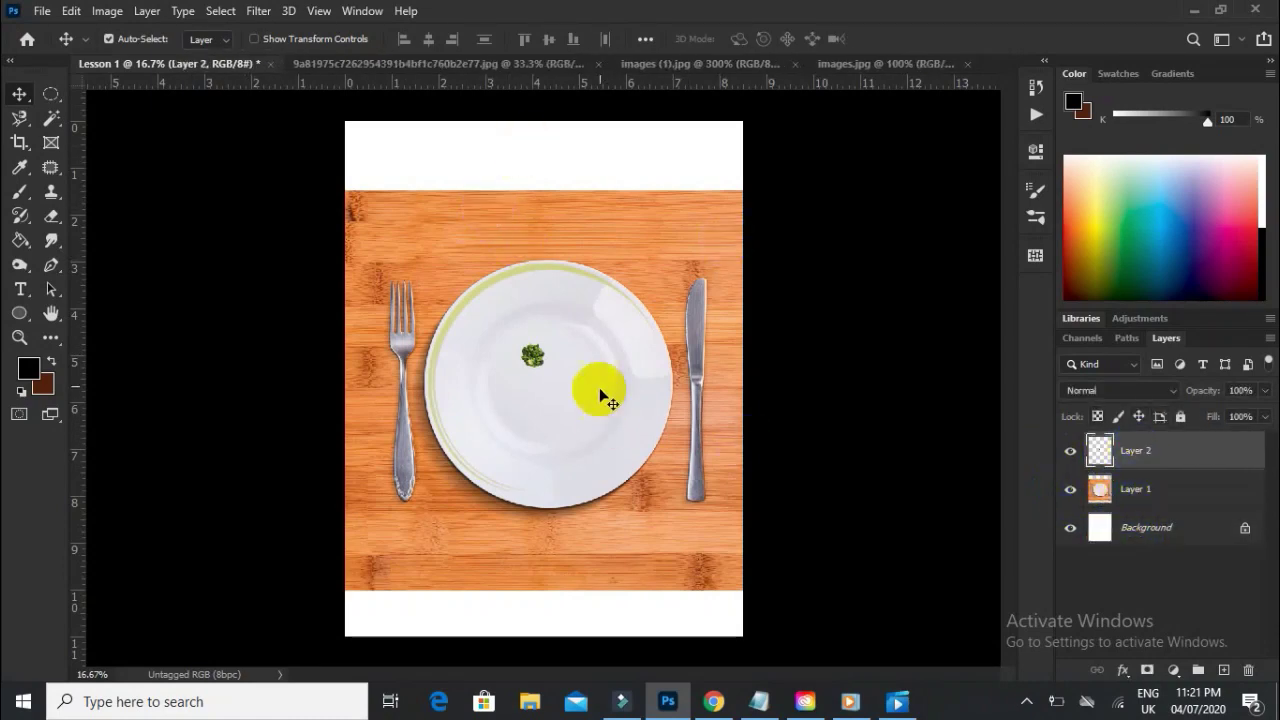
Reposition the small broccoli cutout slightly lower and closer to the plate's centre.
{"action": "left_click_drag", "start_coordinate": [537, 366], "coordinate": [537, 388]}
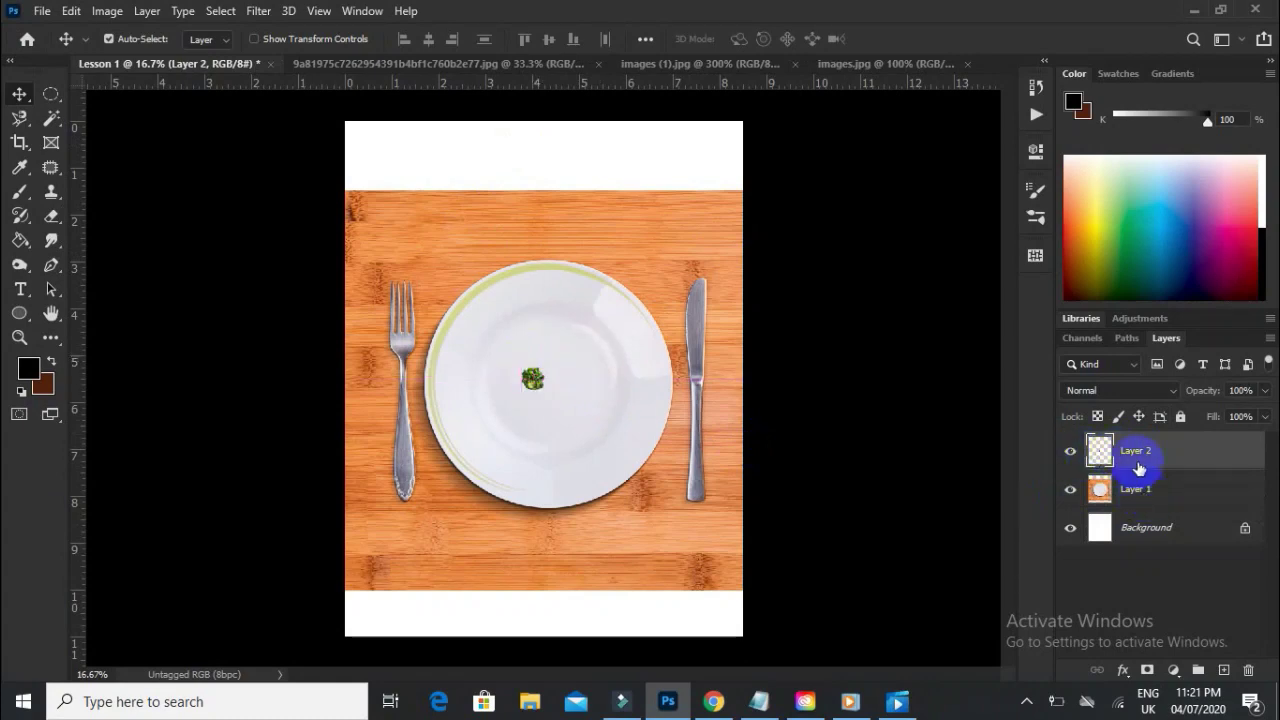
{"action": "left_click", "coordinate": [1136, 492]}
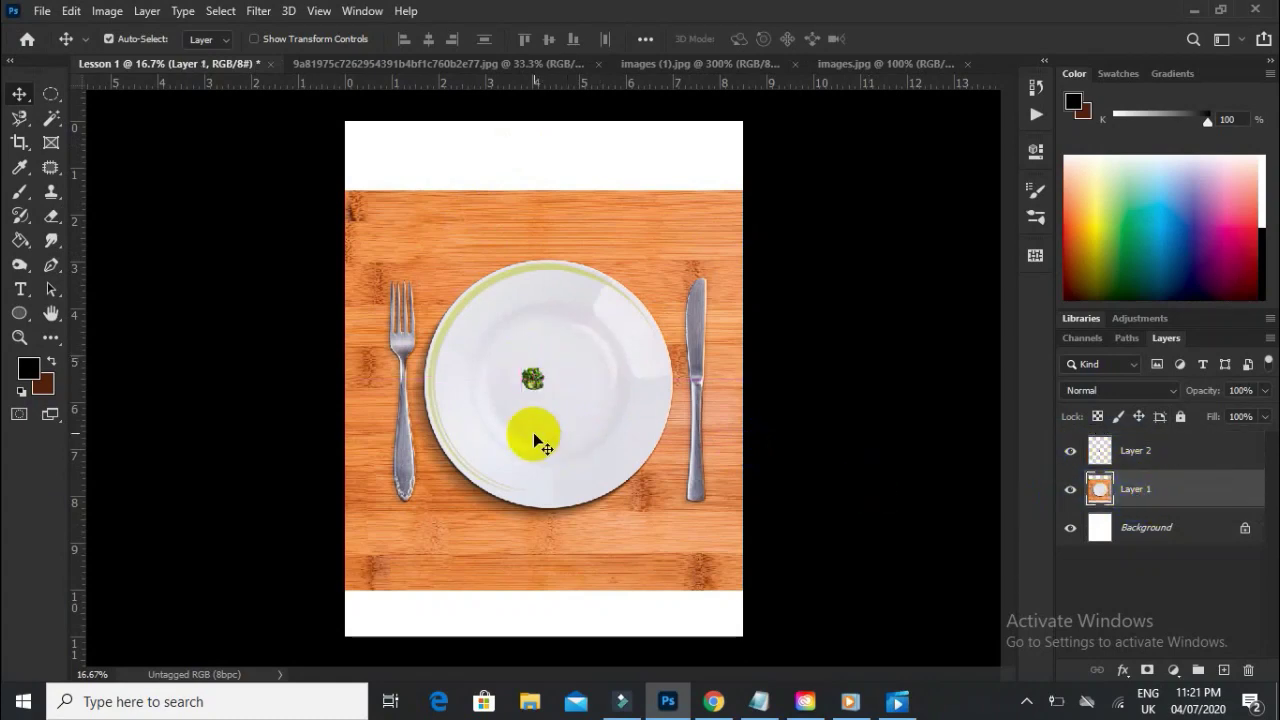
{"action": "left_click_drag", "start_coordinate": [535, 390], "coordinate": [557, 385]}
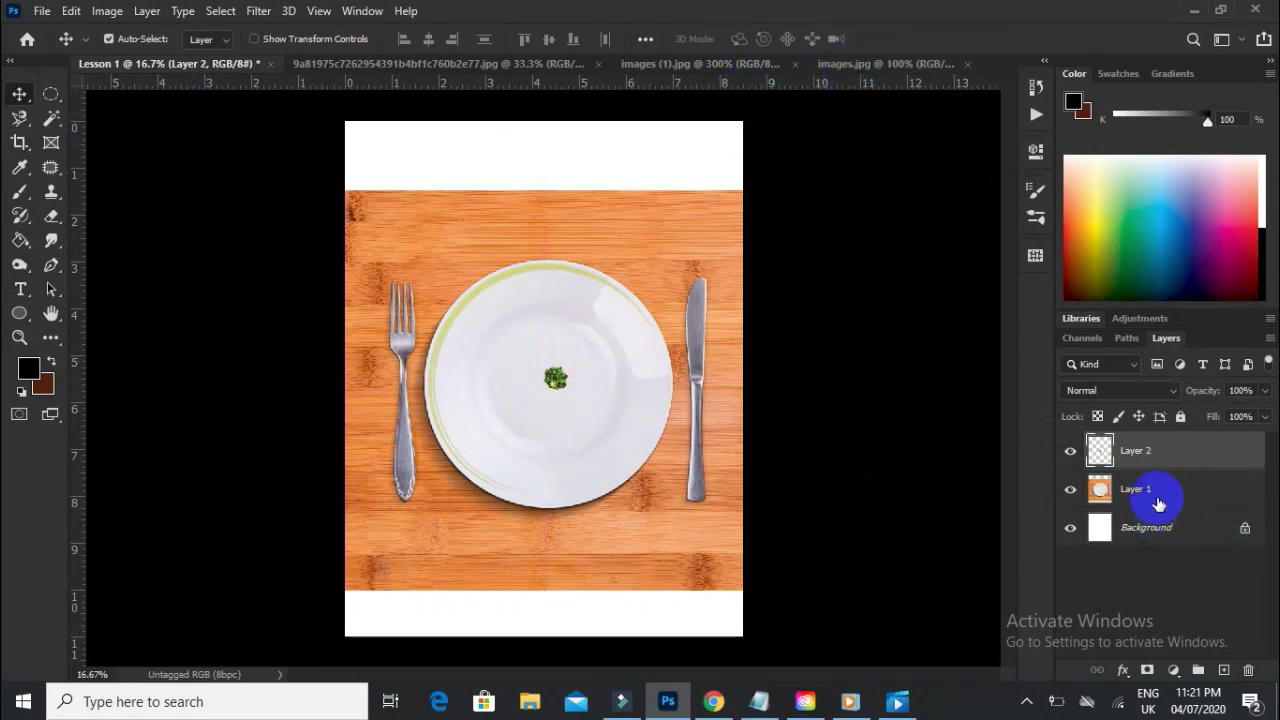
Try placing Layer 2 beneath Layer 1, and restore the order by putting Layer 1 back below Layer 2.
{"action": "left_click_drag", "start_coordinate": [1158, 478], "coordinate": [1150, 500]}
{"action": "left_click", "coordinate": [1130, 488]}
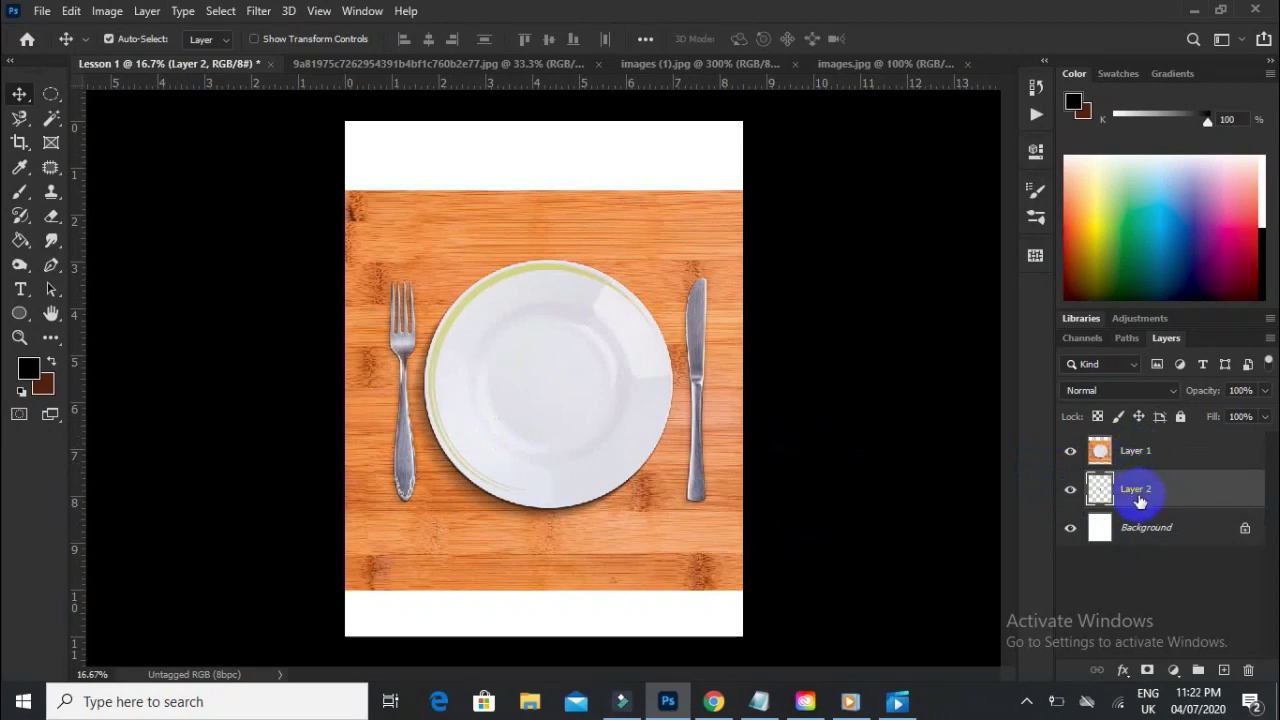
{"action": "left_click_drag", "start_coordinate": [1128, 449], "coordinate": [1165, 507]}
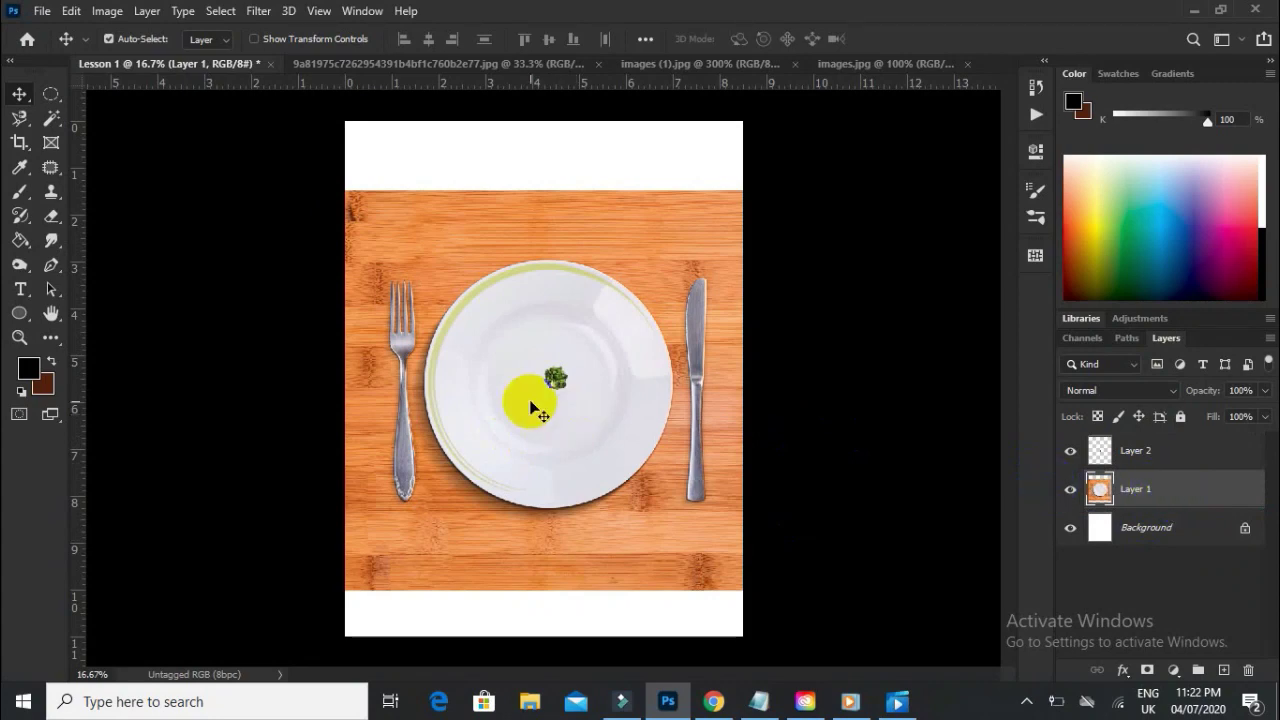
Enlarge the broccoli on Layer 2 to about 542% with Free Transform and shift it toward the plate's lower left.
{"action": "left_click", "coordinate": [1143, 455]}
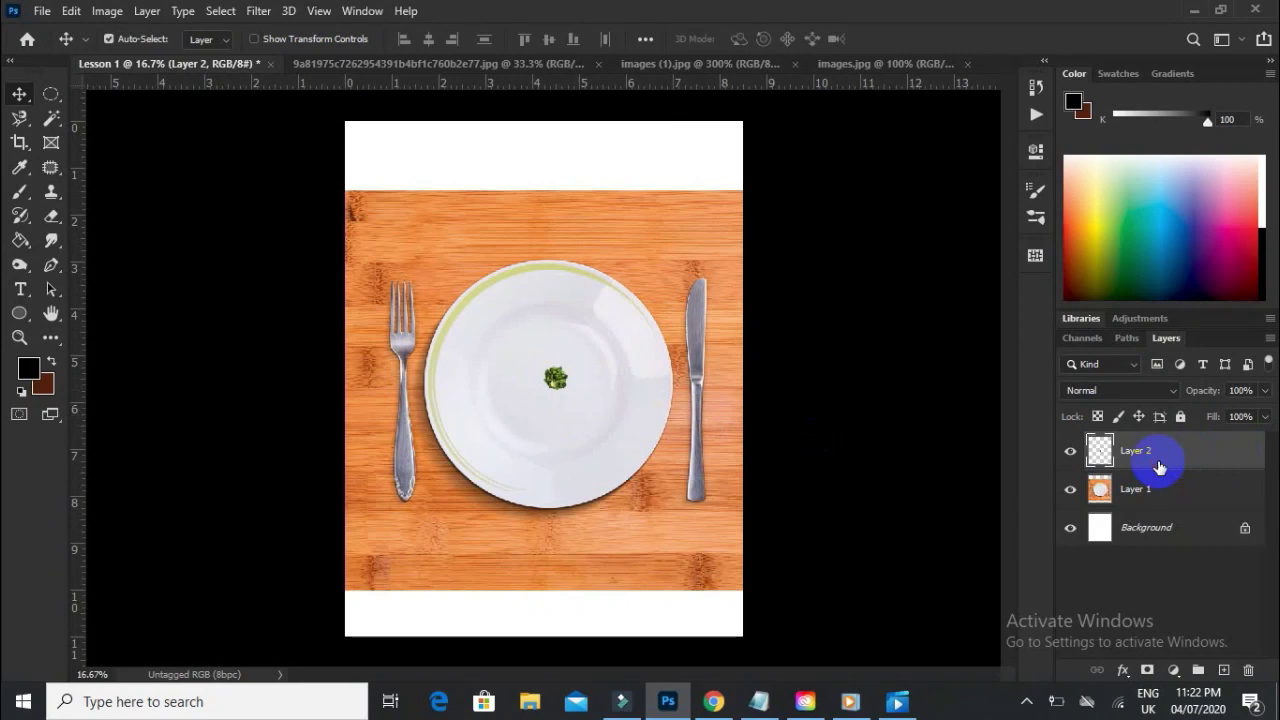
{"action": "left_click_drag", "start_coordinate": [556, 388], "coordinate": [543, 390]}
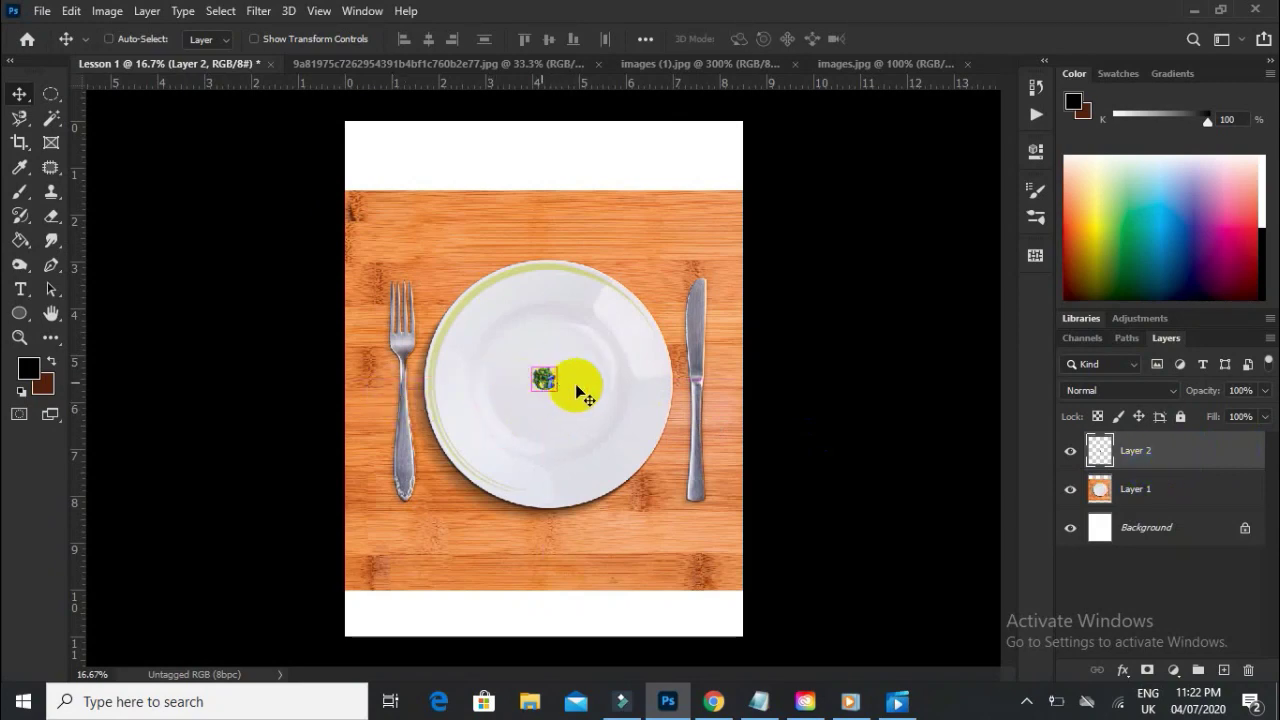
{"action": "key", "text": "ctrl+t"}
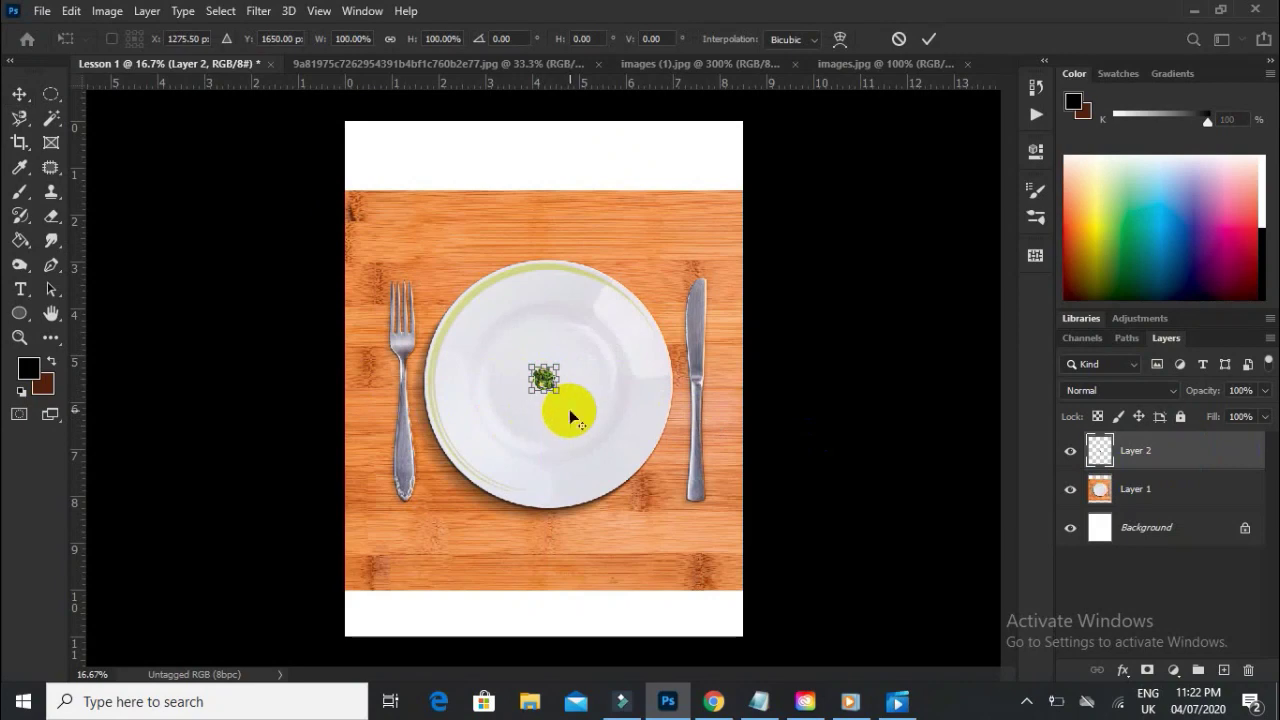
{"action": "left_click_drag", "start_coordinate": [559, 391], "coordinate": [600, 463]}
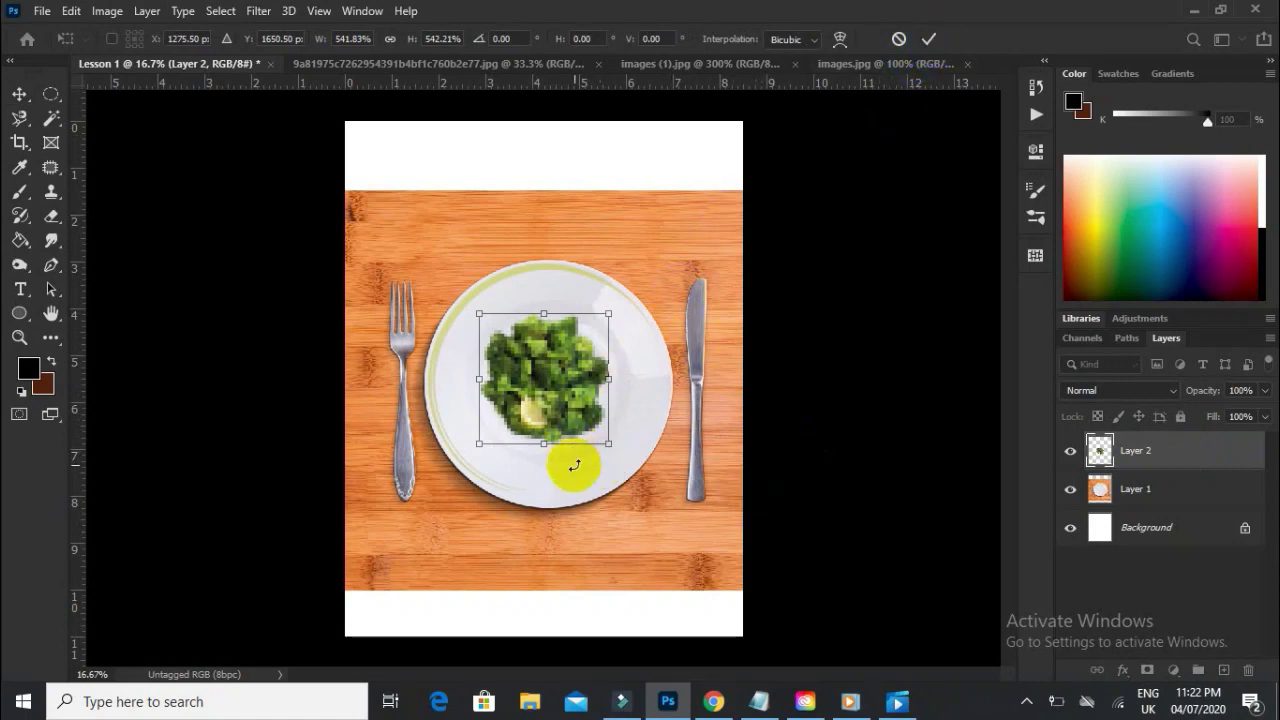
{"action": "key", "text": "Return"}
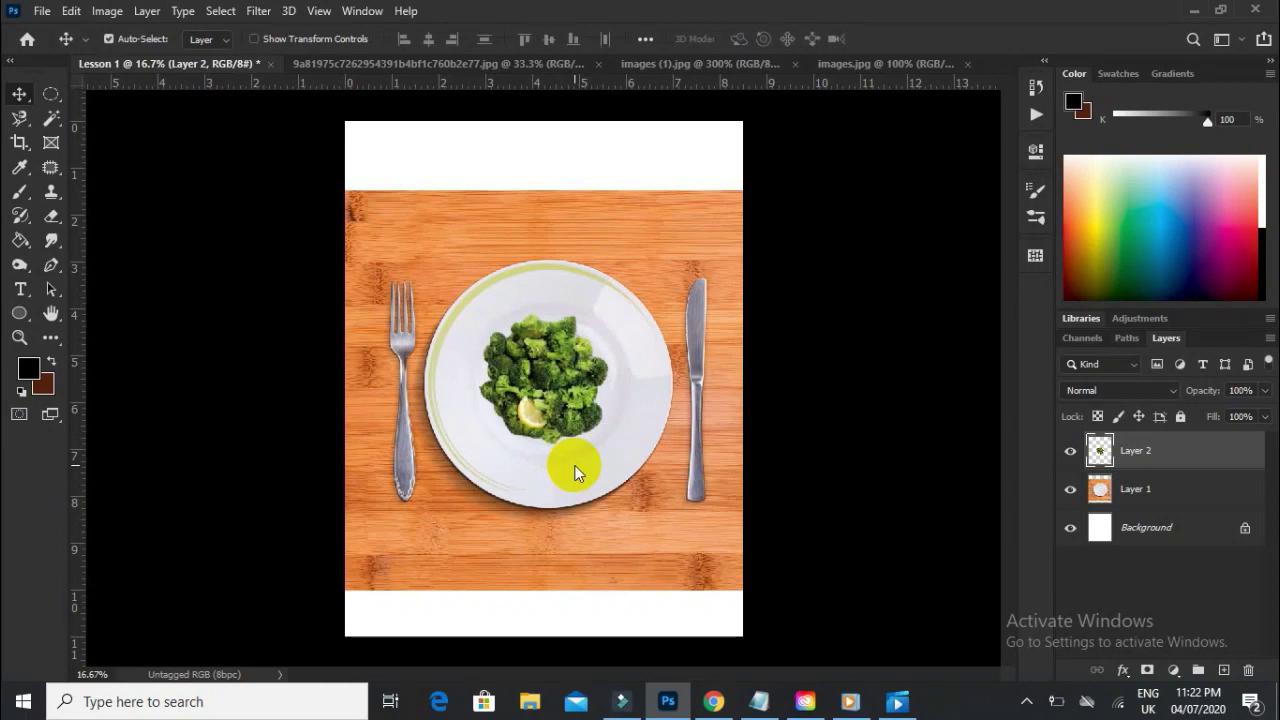
{"action": "mouse_move", "coordinate": [531, 406]}
{"action": "left_mouse_down"}
{"action": "mouse_move", "coordinate": [543, 418]}
{"action": "mouse_move", "coordinate": [527, 417]}
{"action": "left_mouse_up"}
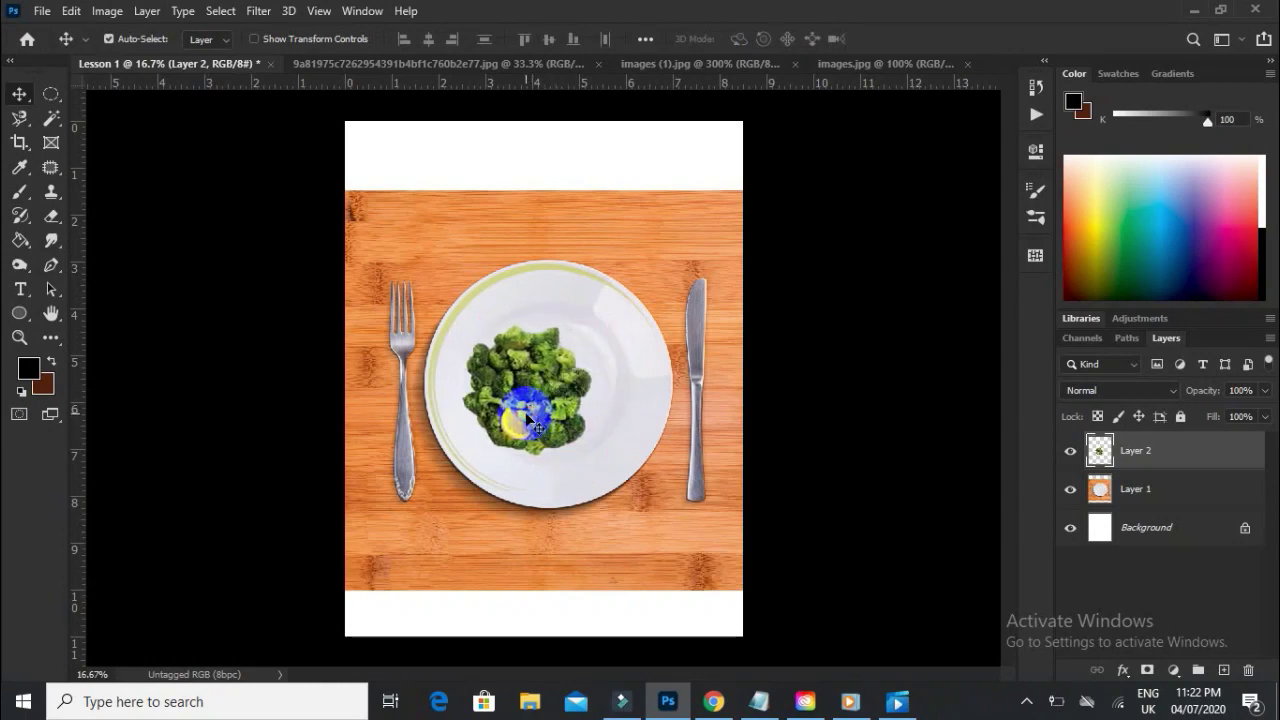
Trace a closed Magnetic Lasso selection around the whole fried fish in images.jpg, viewed at 300%.
{"action": "left_click", "coordinate": [854, 63]}
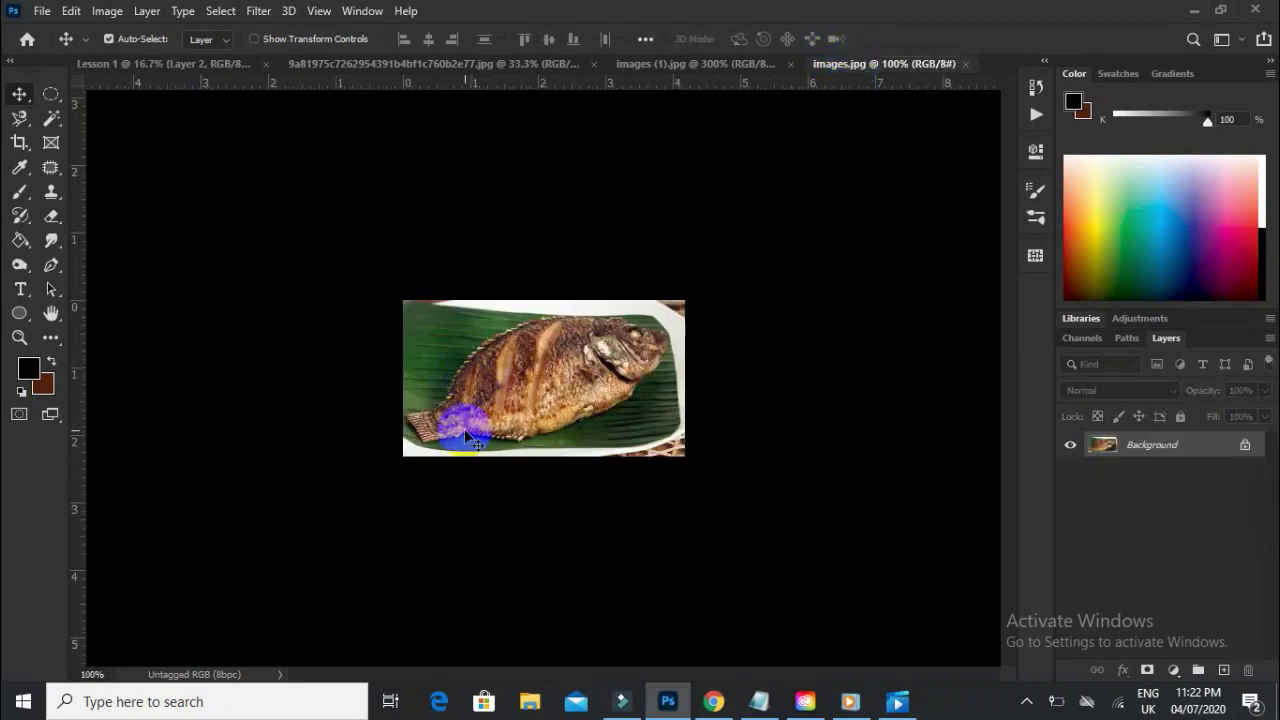
{"action": "left_click", "coordinate": [17, 342]}
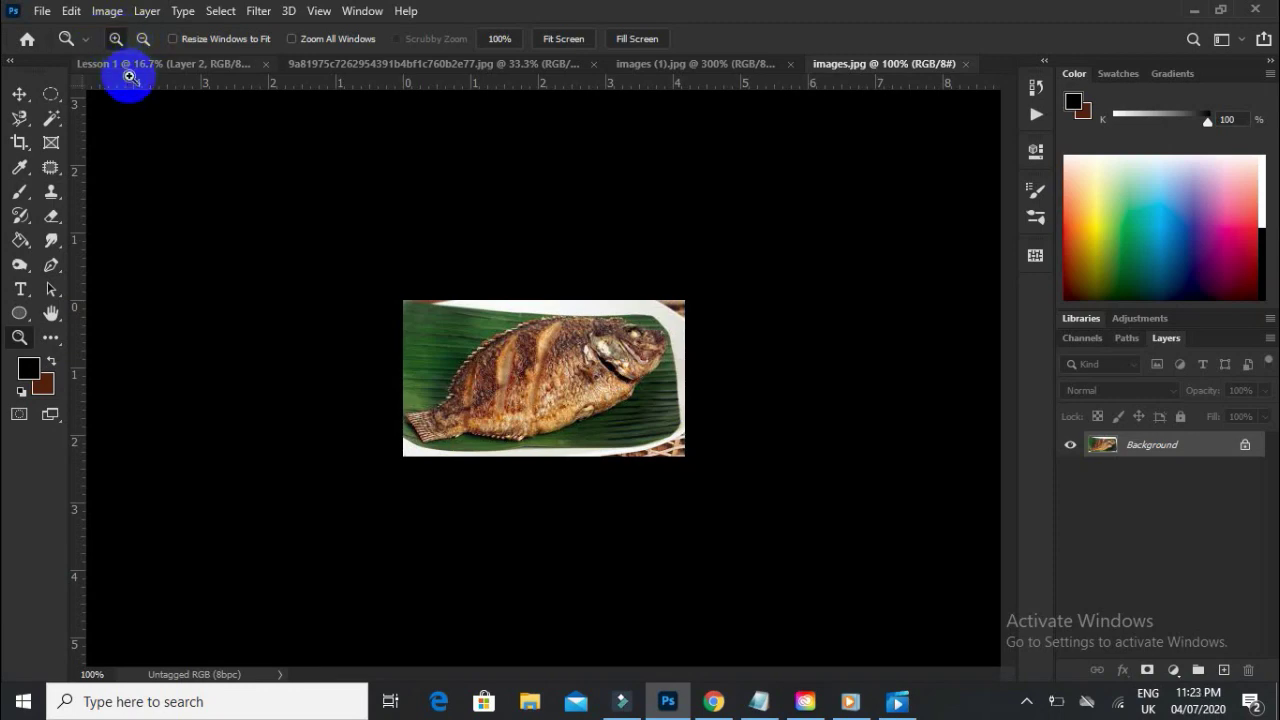
{"action": "left_click", "coordinate": [546, 378]}
{"action": "left_click", "coordinate": [612, 390]}
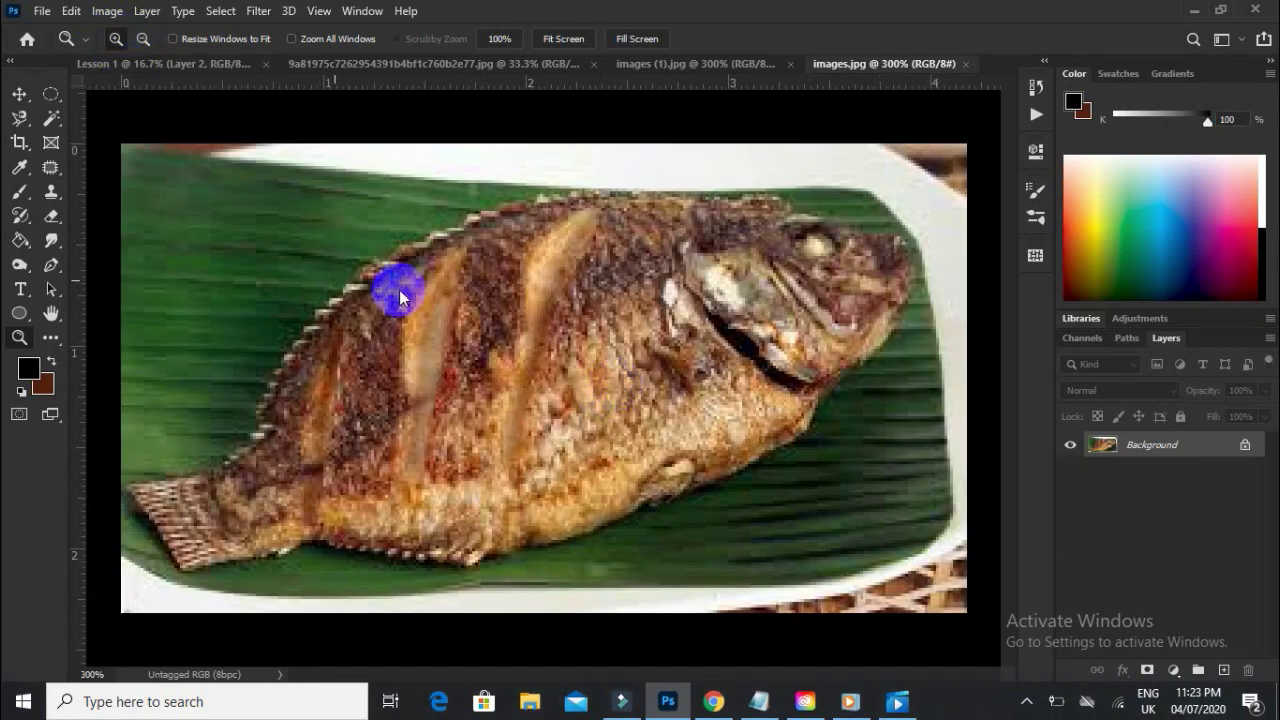
{"action": "left_click", "coordinate": [24, 124]}
{"action": "left_click", "coordinate": [96, 157]}
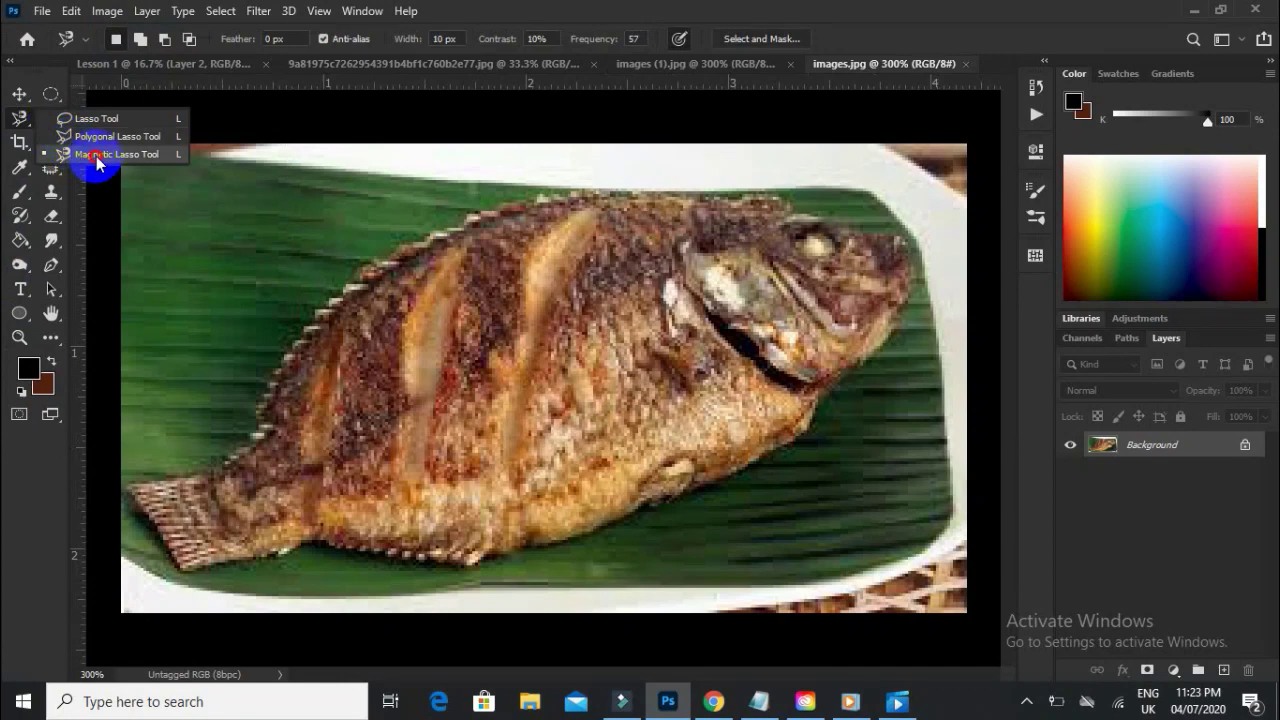
{"action": "mouse_move", "coordinate": [136, 500]}
{"action": "left_mouse_down"}
{"action": "mouse_move", "coordinate": [186, 575]}
{"action": "mouse_move", "coordinate": [210, 568]}
{"action": "mouse_move", "coordinate": [188, 579]}
{"action": "mouse_move", "coordinate": [330, 541]}
{"action": "mouse_move", "coordinate": [489, 559]}
{"action": "mouse_move", "coordinate": [616, 512]}
{"action": "mouse_move", "coordinate": [699, 500]}
{"action": "mouse_move", "coordinate": [817, 429]}
{"action": "mouse_move", "coordinate": [891, 344]}
{"action": "mouse_move", "coordinate": [921, 259]}
{"action": "mouse_move", "coordinate": [900, 240]}
{"action": "mouse_move", "coordinate": [746, 195]}
{"action": "mouse_move", "coordinate": [561, 196]}
{"action": "mouse_move", "coordinate": [366, 280]}
{"action": "mouse_move", "coordinate": [285, 378]}
{"action": "mouse_move", "coordinate": [260, 461]}
{"action": "mouse_move", "coordinate": [130, 488]}
{"action": "left_mouse_up"}
{"action": "double_click", "coordinate": [130, 488]}
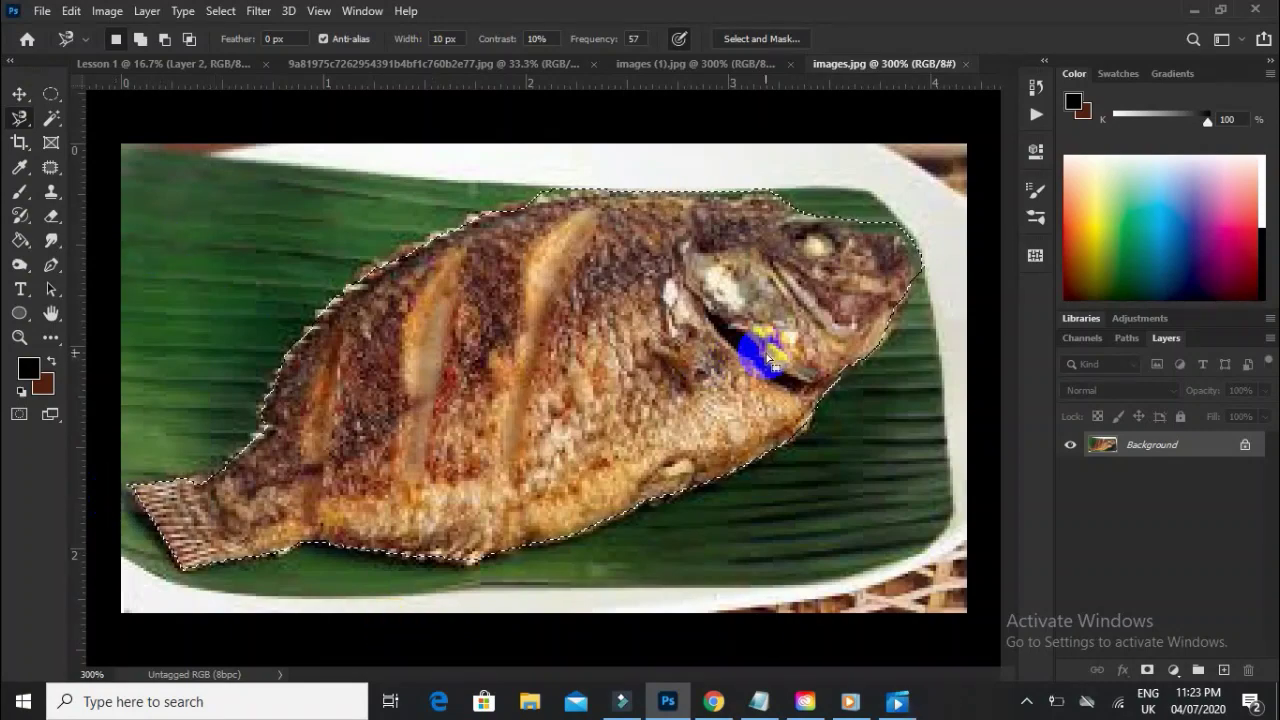
Move the selected fish into the Lesson 1 document and scale it to about 445% with Free Transform.
{"action": "left_click", "coordinate": [18, 93]}
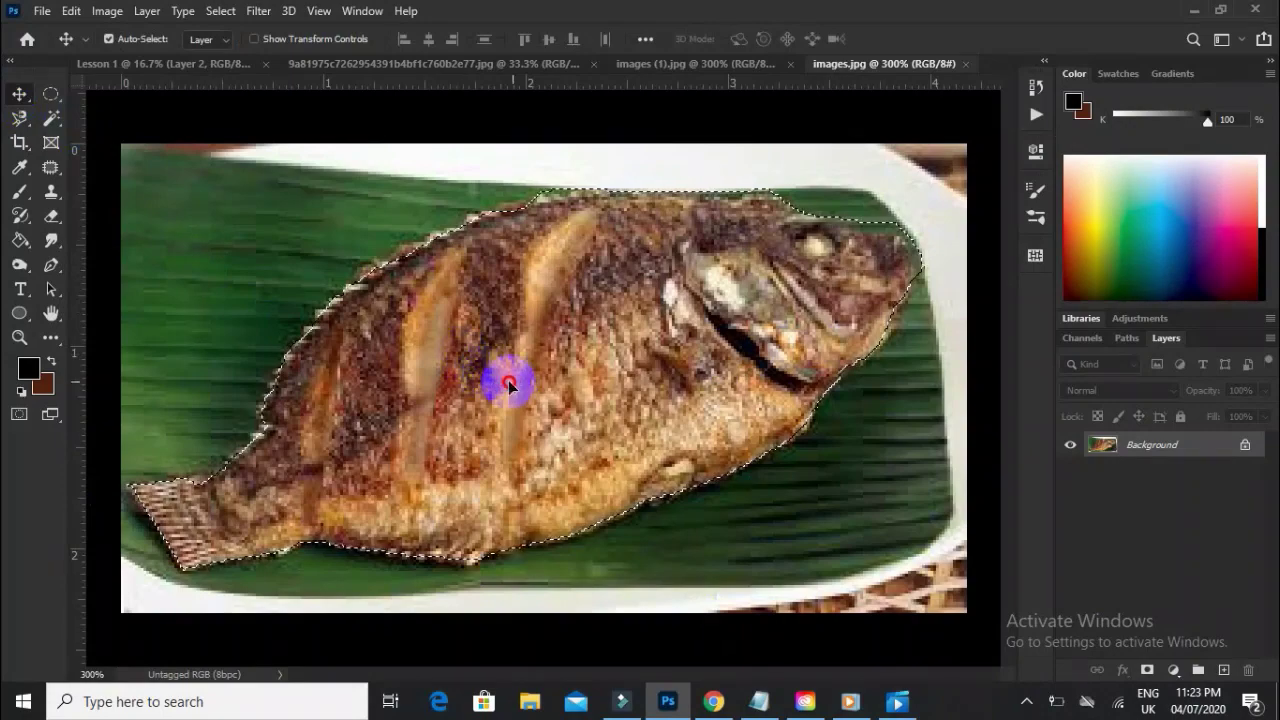
{"action": "left_click_drag", "start_coordinate": [506, 374], "coordinate": [665, 408]}
{"action": "key", "text": "ctrl+t"}
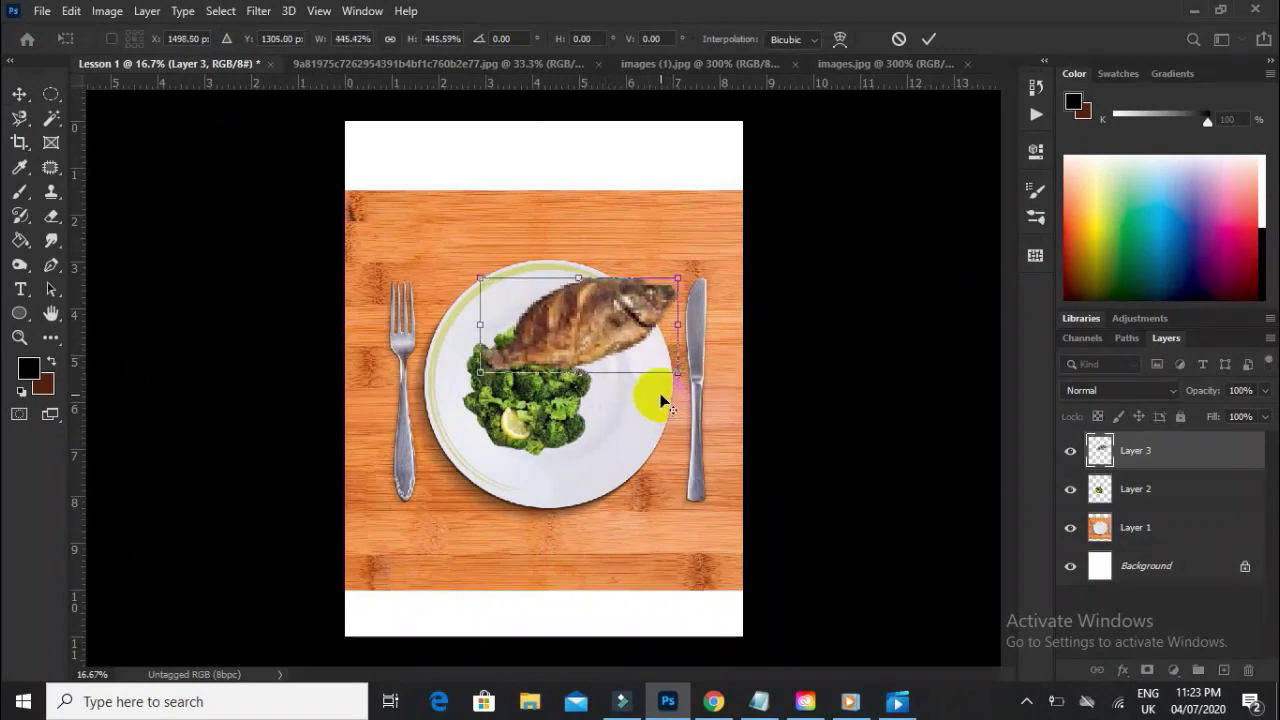
{"action": "left_click", "coordinate": [929, 38]}
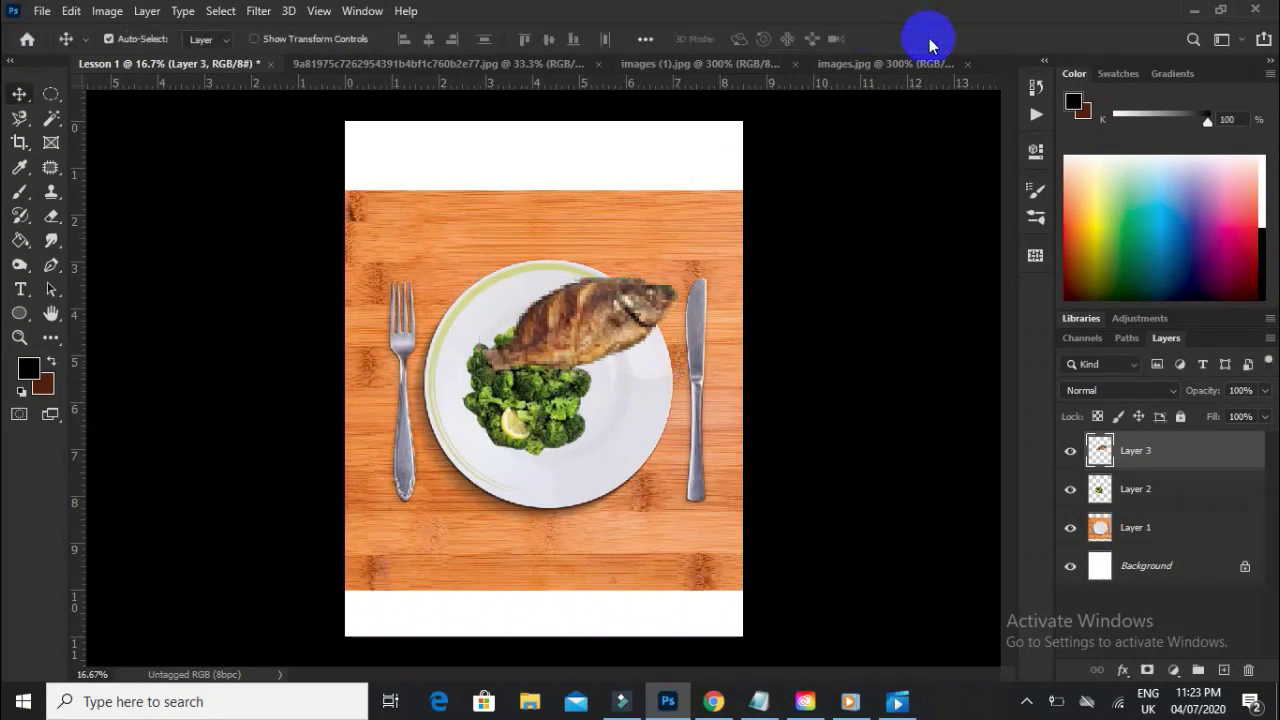
Arrange the fish across the middle of the plate and the broccoli below it toward the plate's lower right.
{"action": "left_click_drag", "start_coordinate": [585, 334], "coordinate": [550, 380]}
{"action": "left_click_drag", "start_coordinate": [555, 435], "coordinate": [595, 444]}
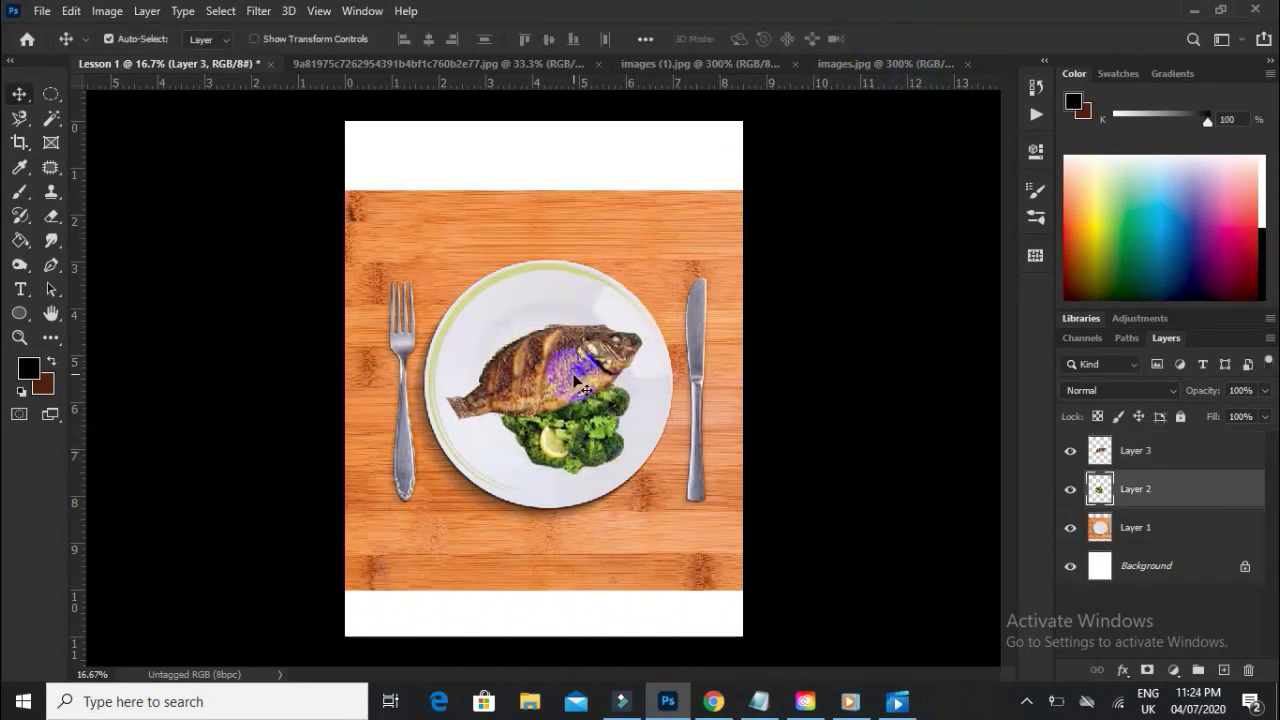
{"action": "mouse_move", "coordinate": [574, 376]}
{"action": "left_mouse_down"}
{"action": "mouse_move", "coordinate": [564, 358]}
{"action": "mouse_move", "coordinate": [573, 365]}
{"action": "left_mouse_up"}
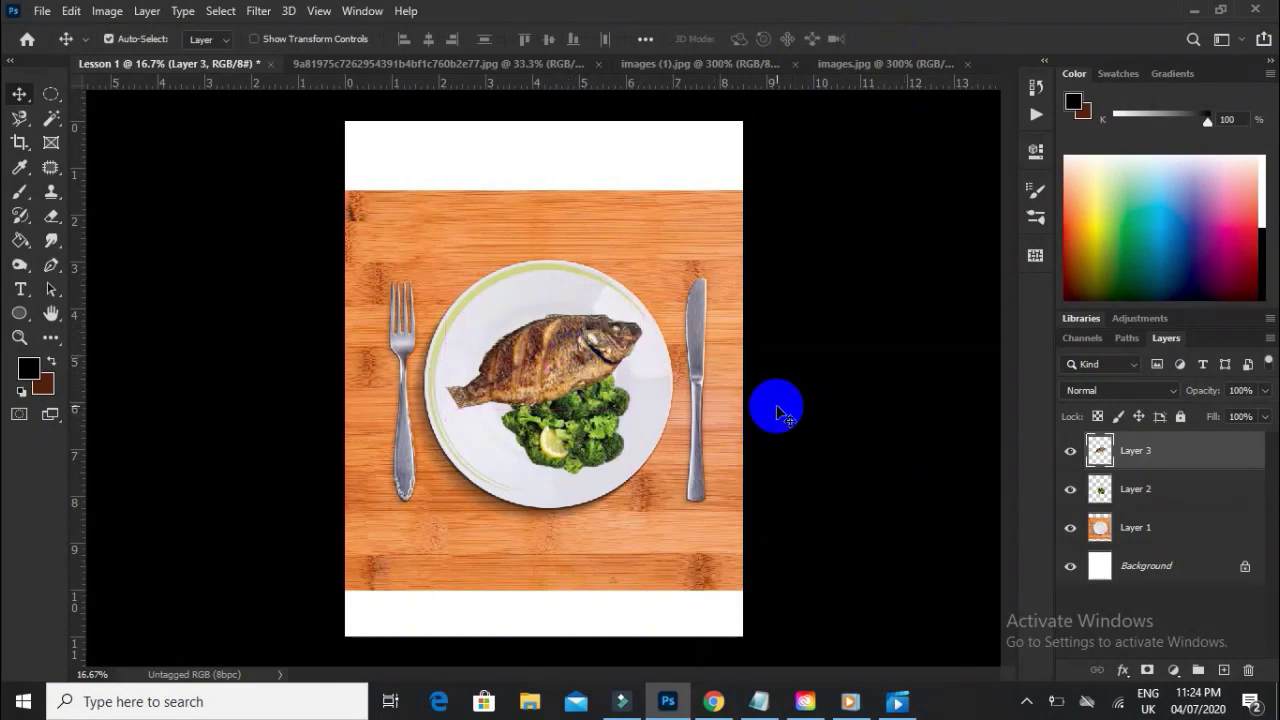
Send the fish layer one level back behind the broccoli and shift the fish toward the plate's upper left.
{"action": "key", "text": "ctrl+bracketleft"}
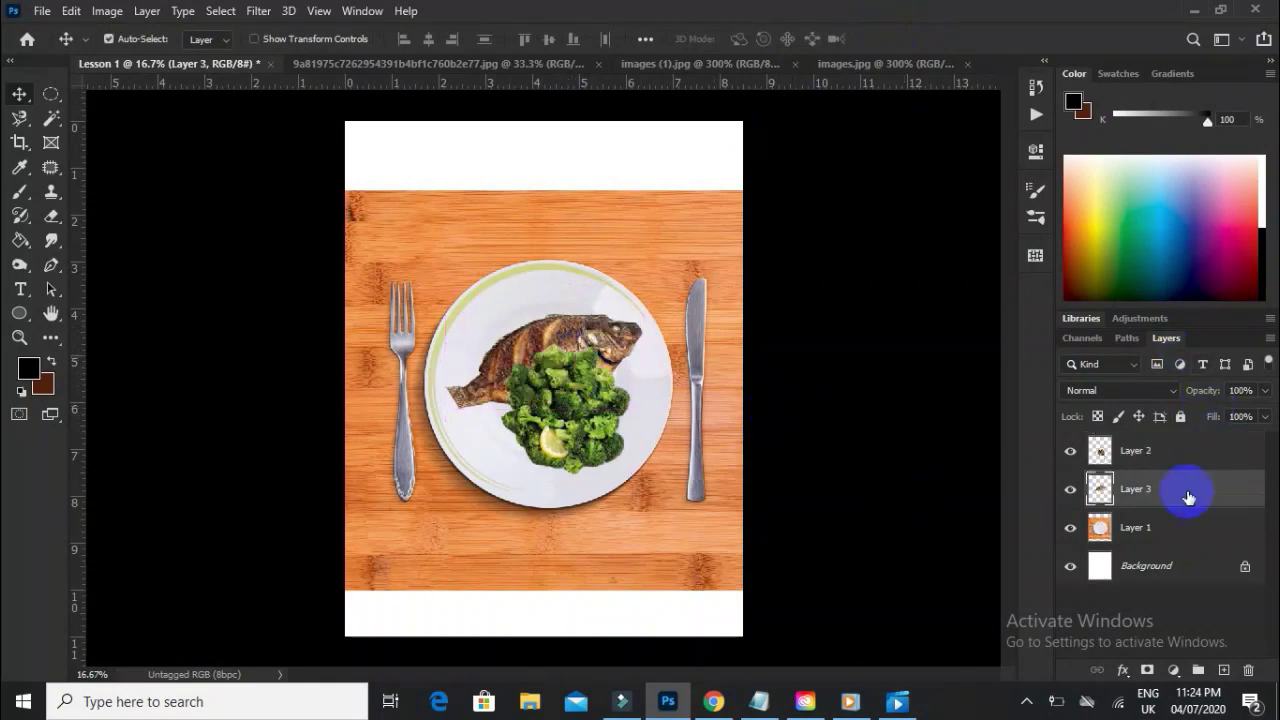
{"action": "mouse_move", "coordinate": [1188, 498]}
{"action": "left_mouse_down"}
{"action": "mouse_move", "coordinate": [1171, 440]}
{"action": "mouse_move", "coordinate": [1168, 495]}
{"action": "left_mouse_up"}
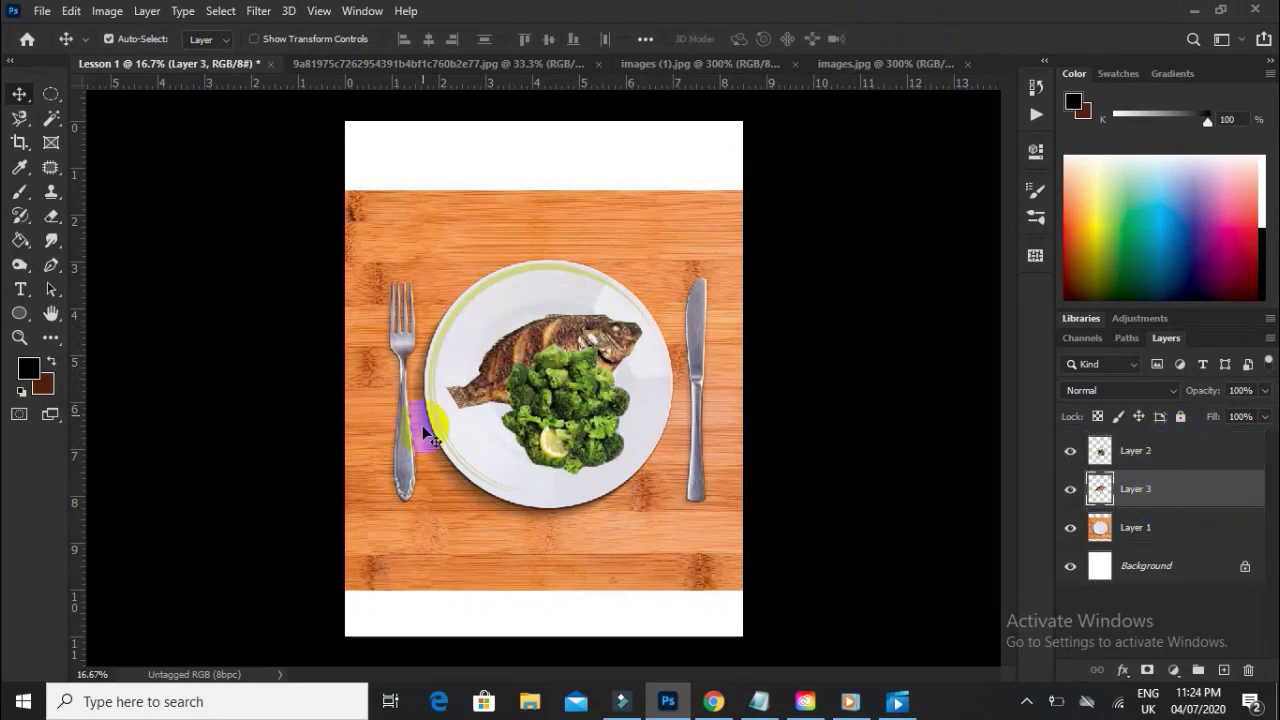
{"action": "left_click_drag", "start_coordinate": [606, 347], "coordinate": [603, 328]}
Scale the broccoli down slightly with Free Transform and shift it a little up and right beneath the fish's head.
{"action": "left_click", "coordinate": [593, 418]}
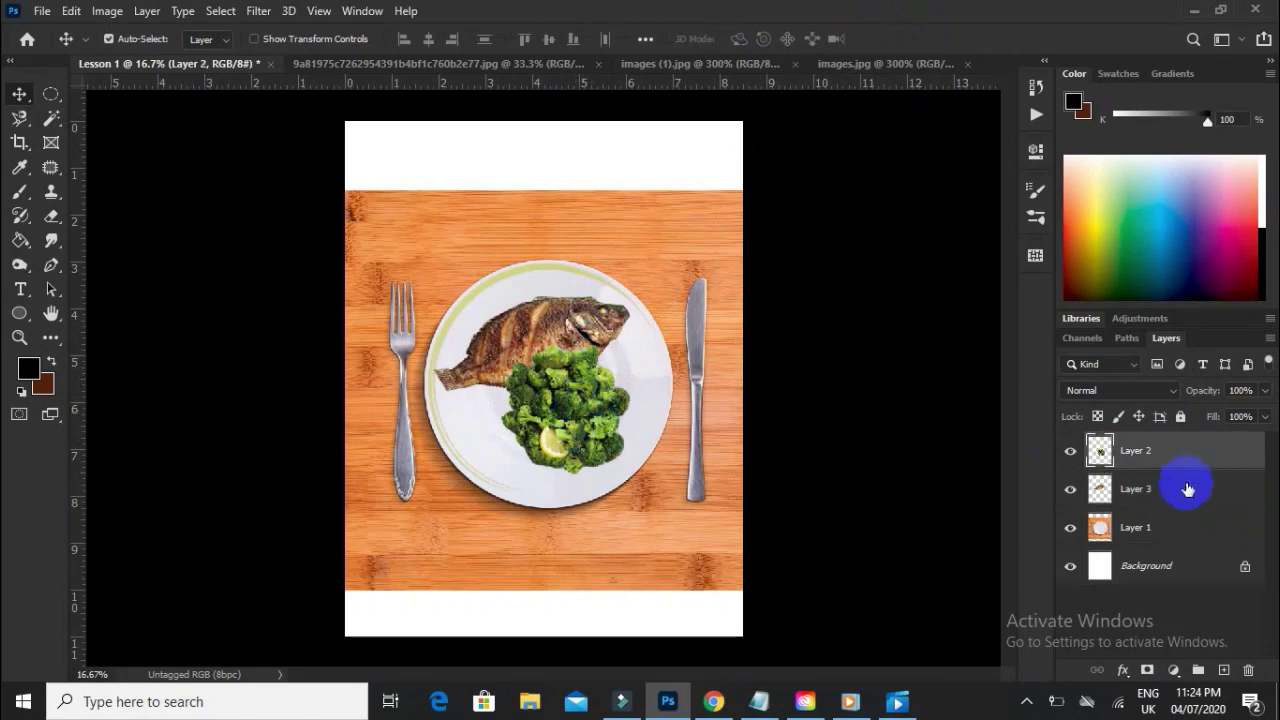
{"action": "key", "text": "ctrl+t"}
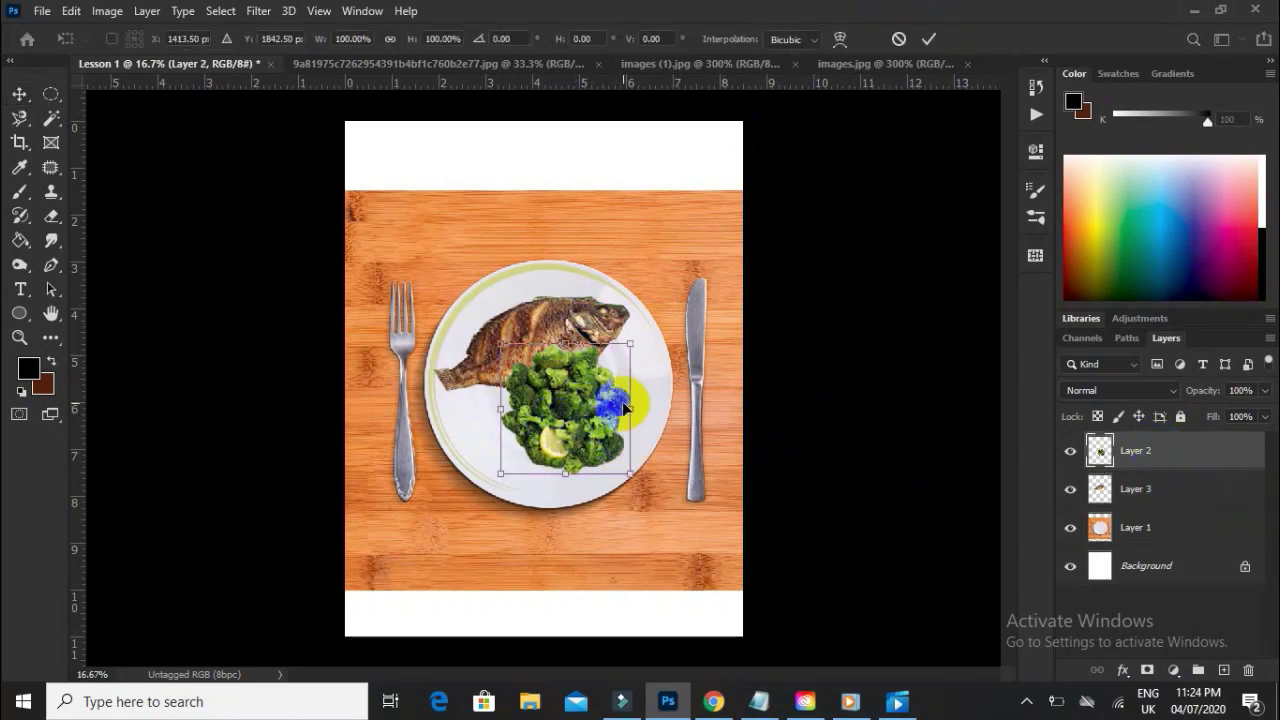
{"action": "left_click_drag", "start_coordinate": [630, 346], "coordinate": [616, 360]}
{"action": "key", "text": "Return"}
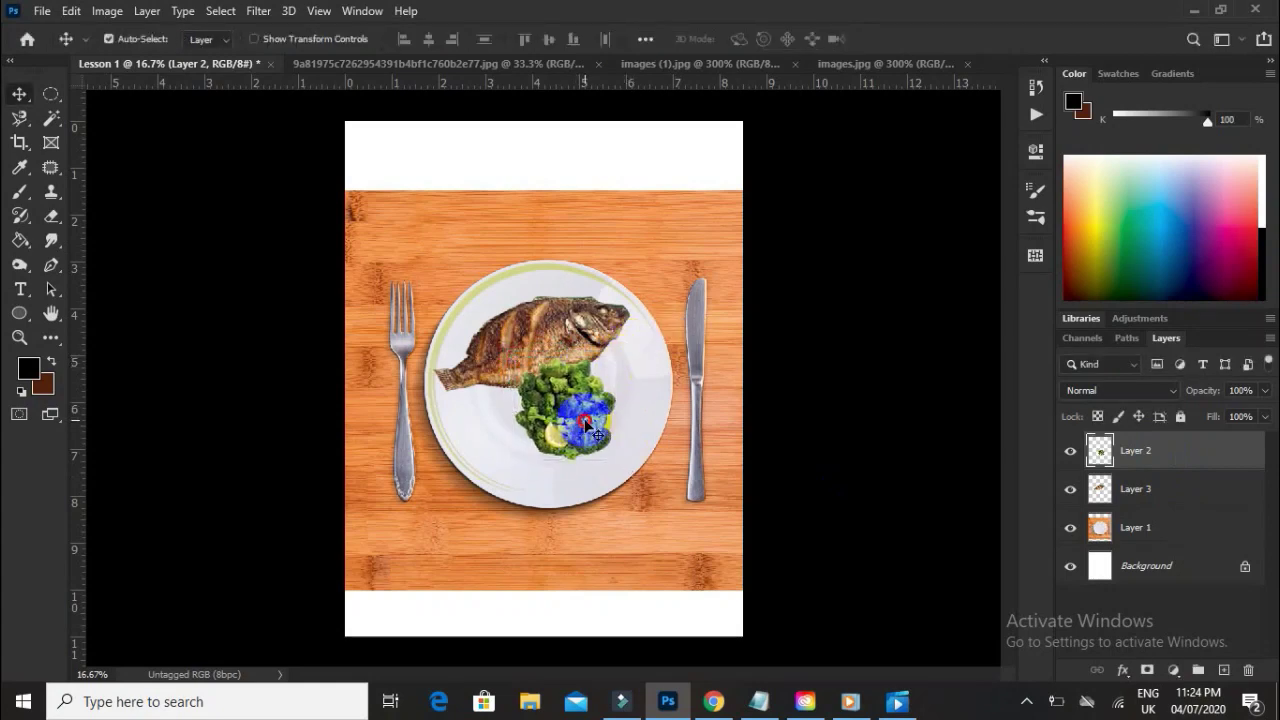
{"action": "left_click_drag", "start_coordinate": [585, 424], "coordinate": [598, 418]}
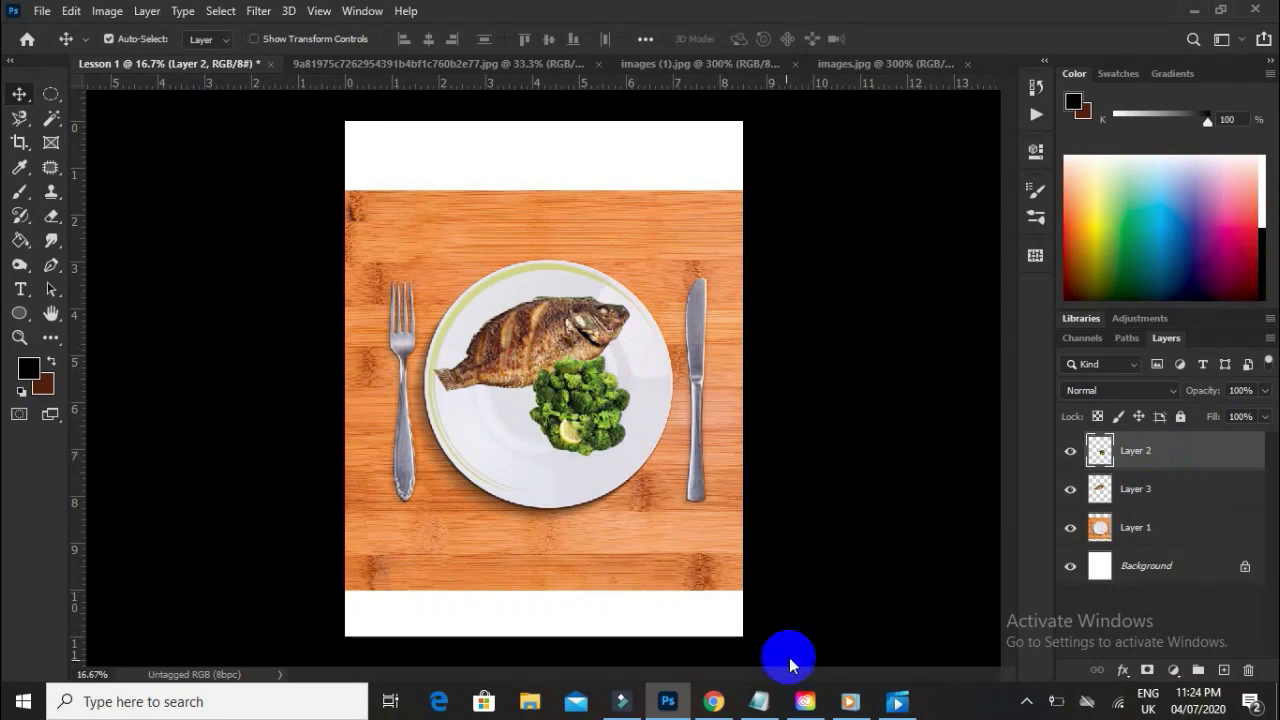
Switch to the Notepad lesson notes, review the listed tools and the transform and deselect commands, and return to the Photoshop document.
{"action": "left_click", "coordinate": [760, 706]}
{"action": "left_click_drag", "start_coordinate": [580, 147], "coordinate": [276, 162]}
{"action": "left_click_drag", "start_coordinate": [435, 276], "coordinate": [278, 271]}
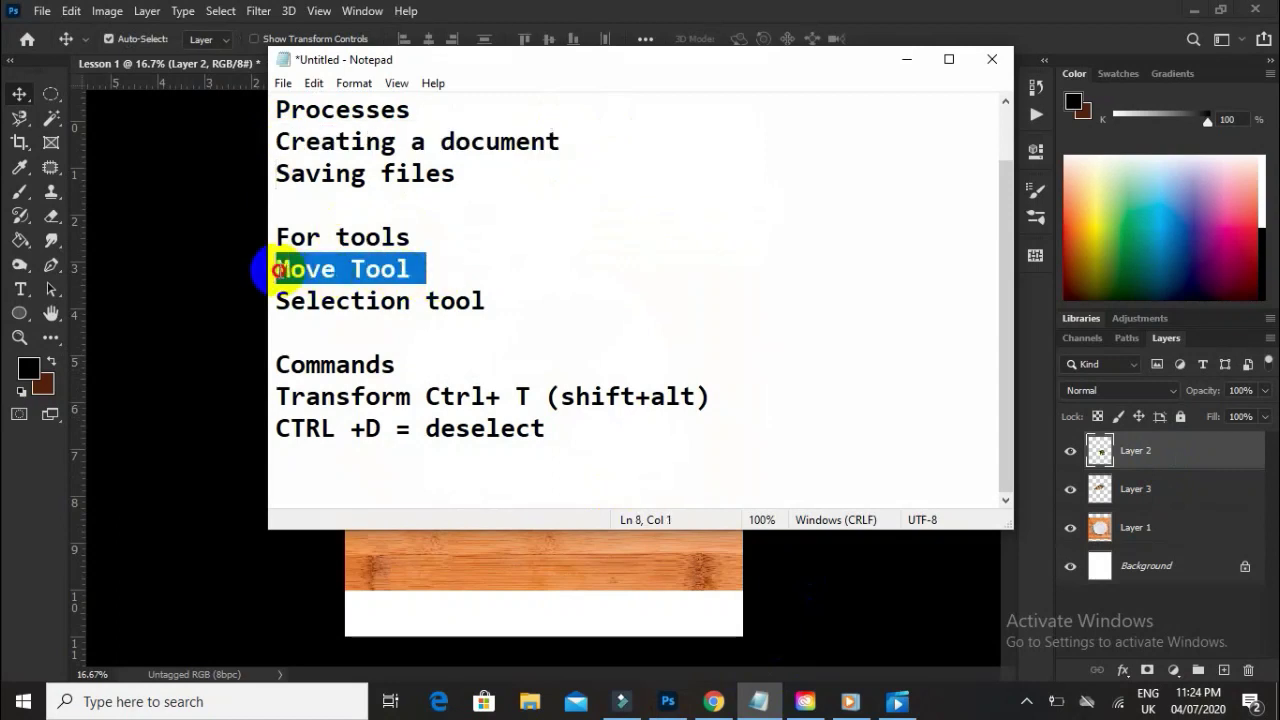
{"action": "left_click_drag", "start_coordinate": [505, 304], "coordinate": [273, 300]}
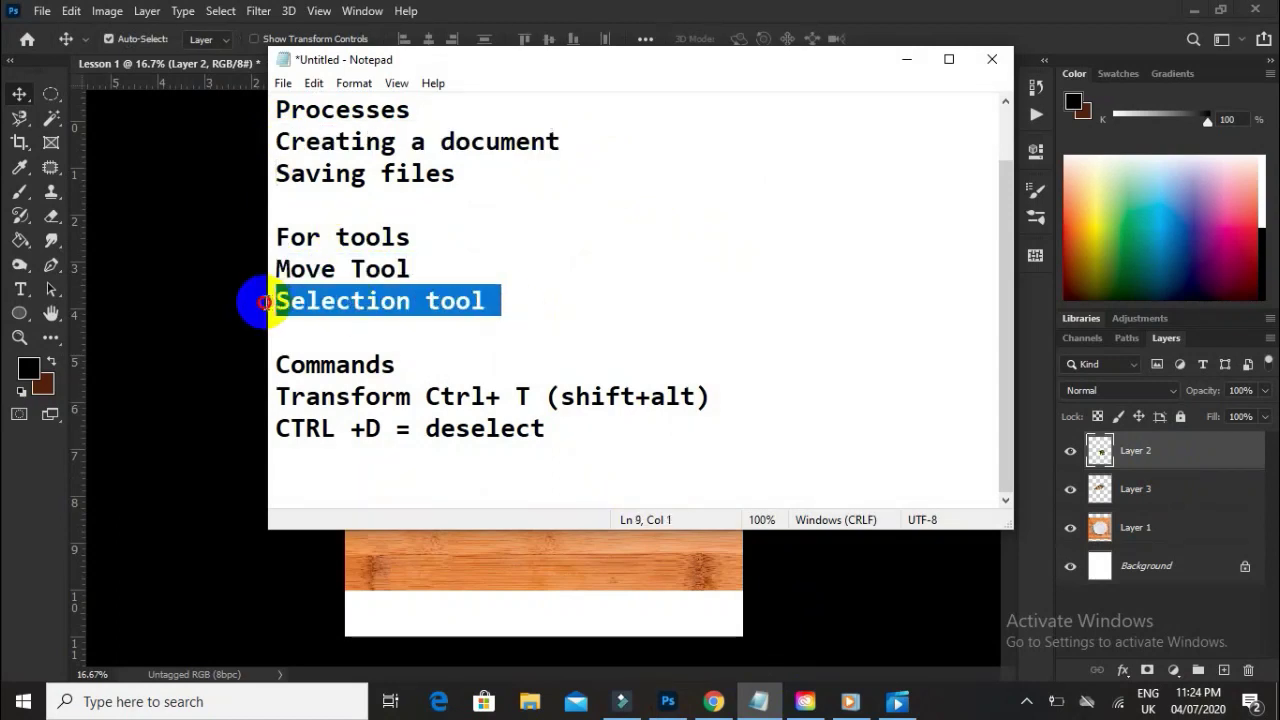
{"action": "left_click", "coordinate": [521, 324]}
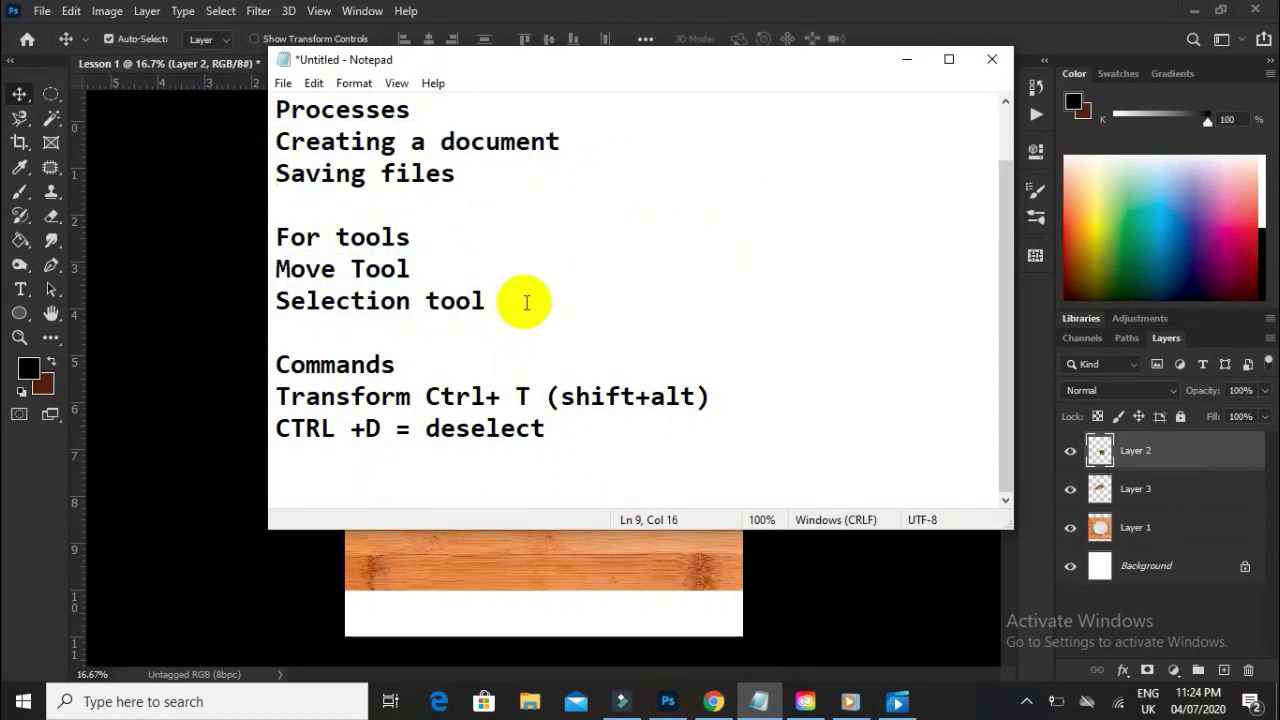
{"action": "left_click", "coordinate": [446, 343]}
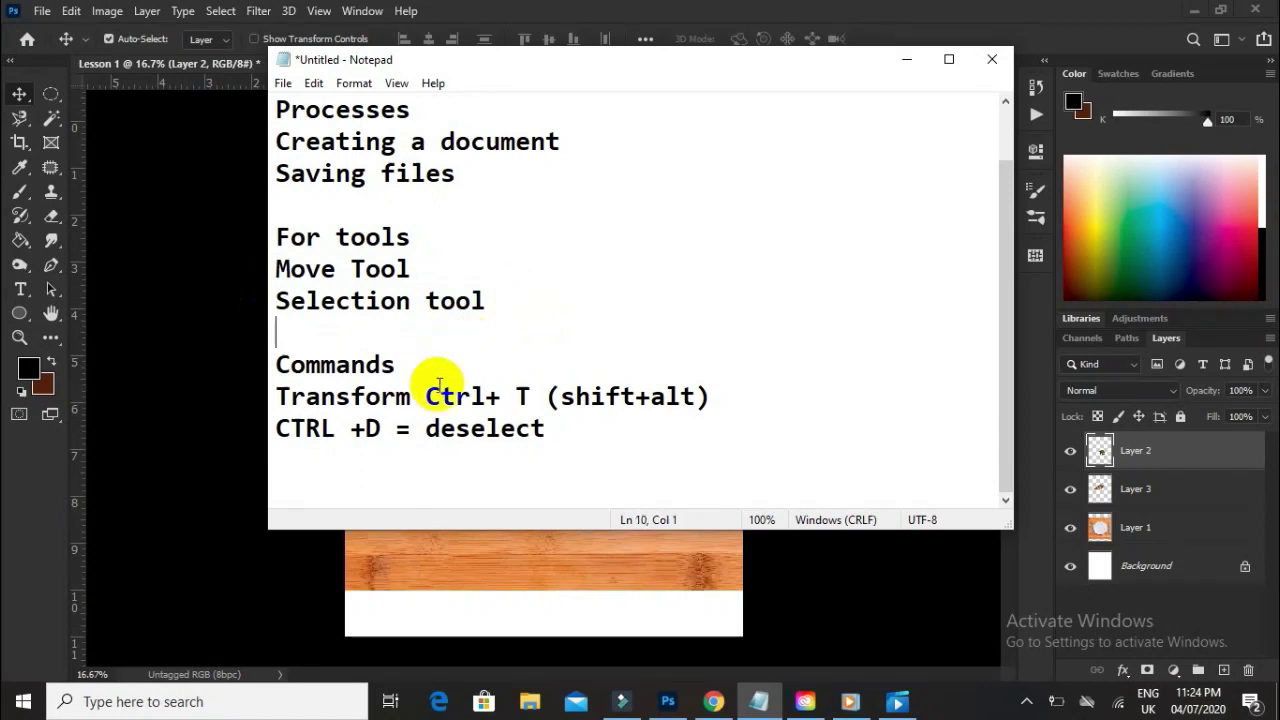
{"action": "left_click_drag", "start_coordinate": [546, 396], "coordinate": [302, 404]}
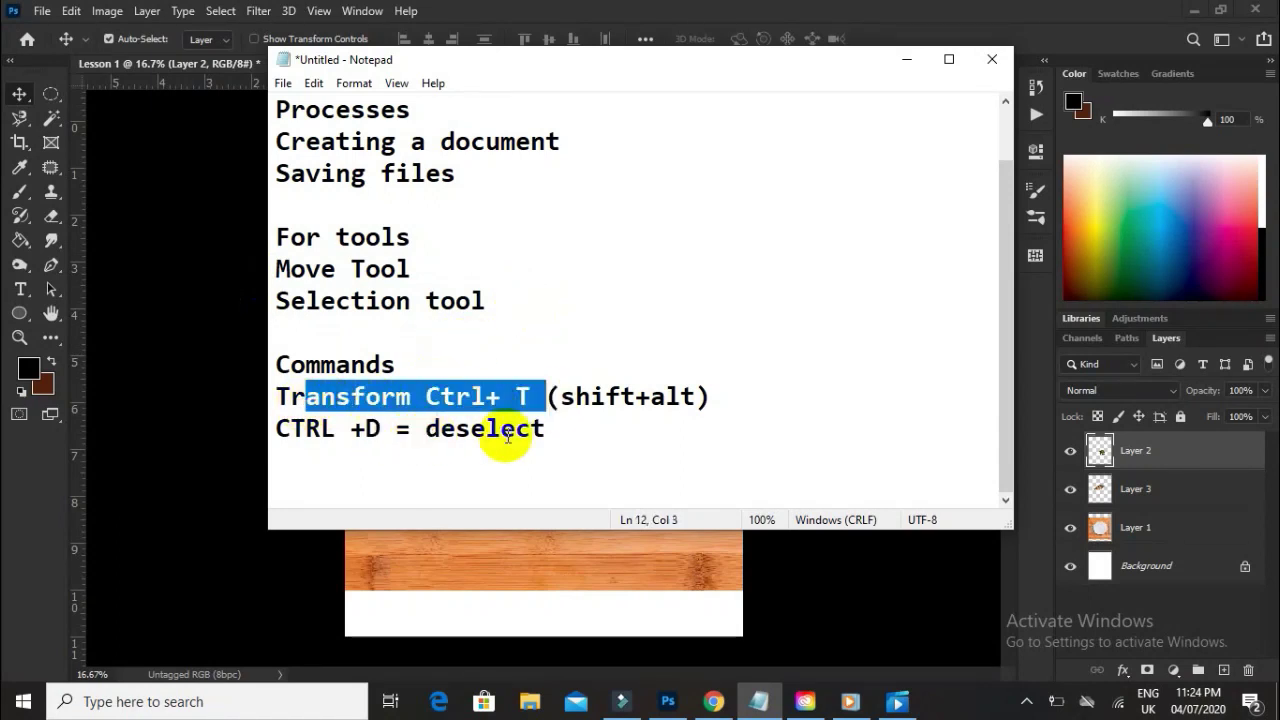
{"action": "left_click_drag", "start_coordinate": [582, 430], "coordinate": [289, 433]}
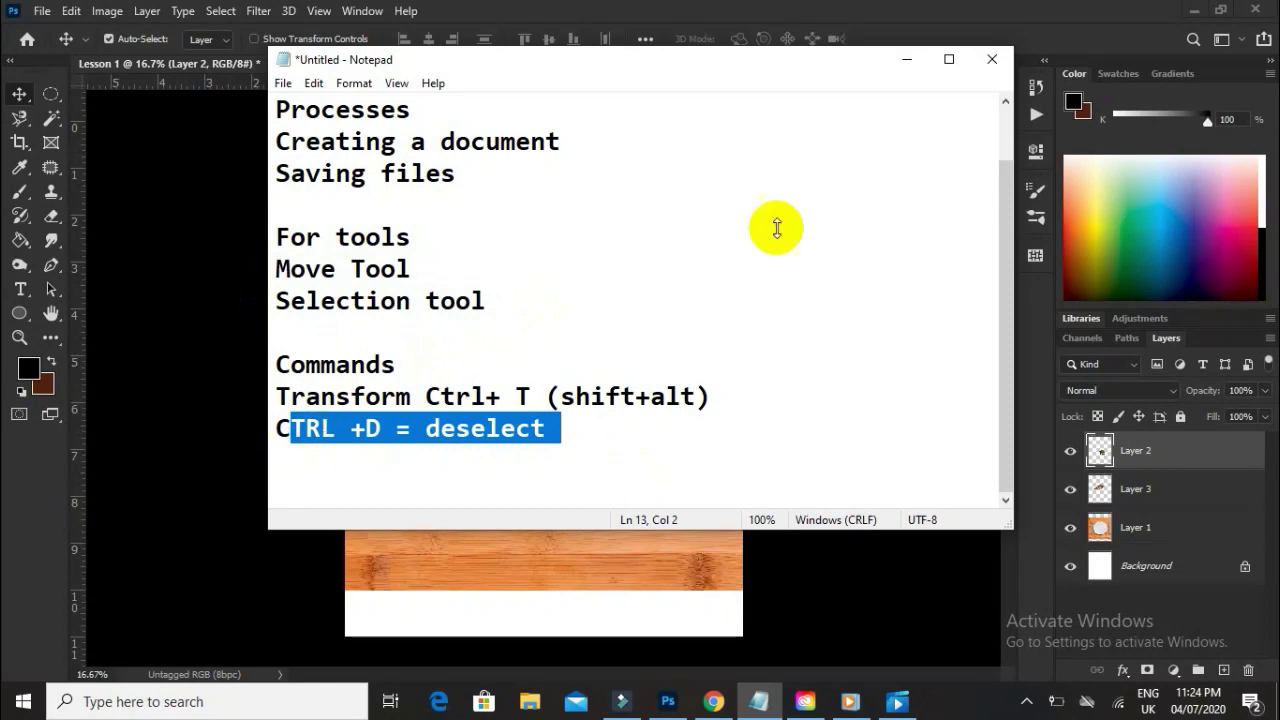
{"action": "left_click", "coordinate": [907, 59]}
{"action": "left_click", "coordinate": [808, 355]}
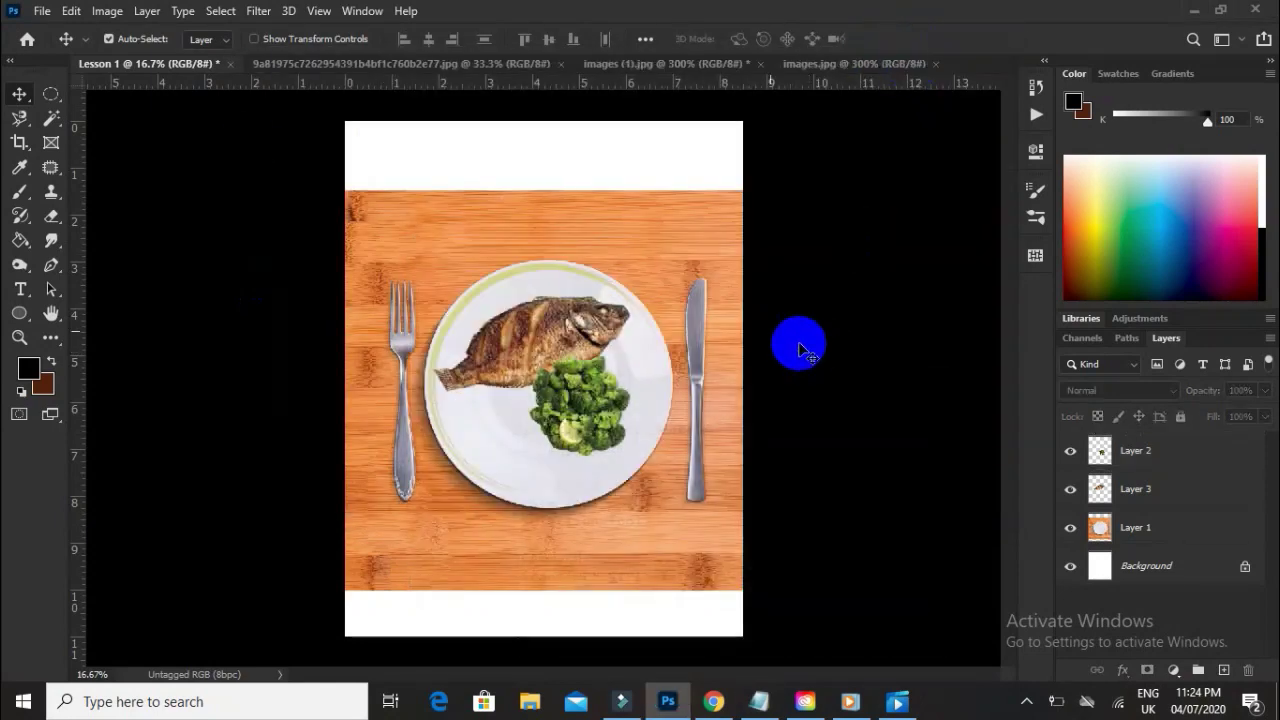
{"action": "left_click", "coordinate": [42, 12]}
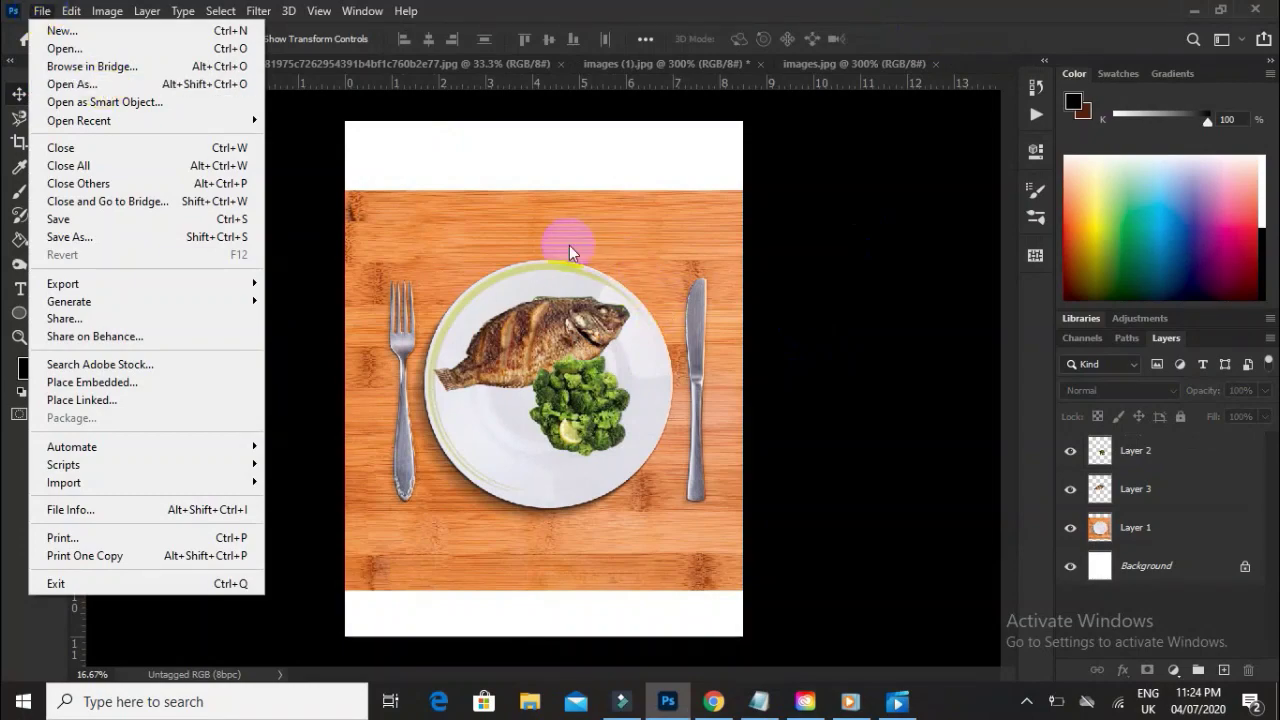
{"action": "left_click", "coordinate": [300, 191]}
{"action": "left_click", "coordinate": [42, 12]}
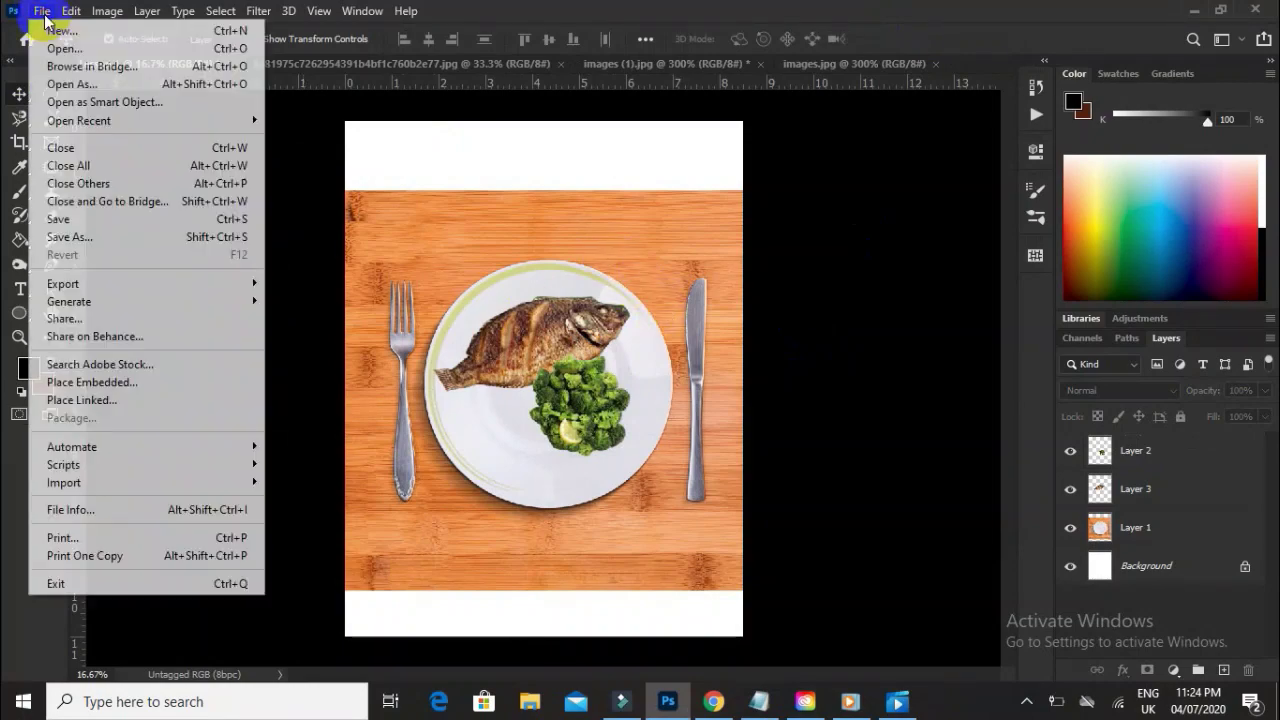
{"action": "left_click", "coordinate": [73, 237]}
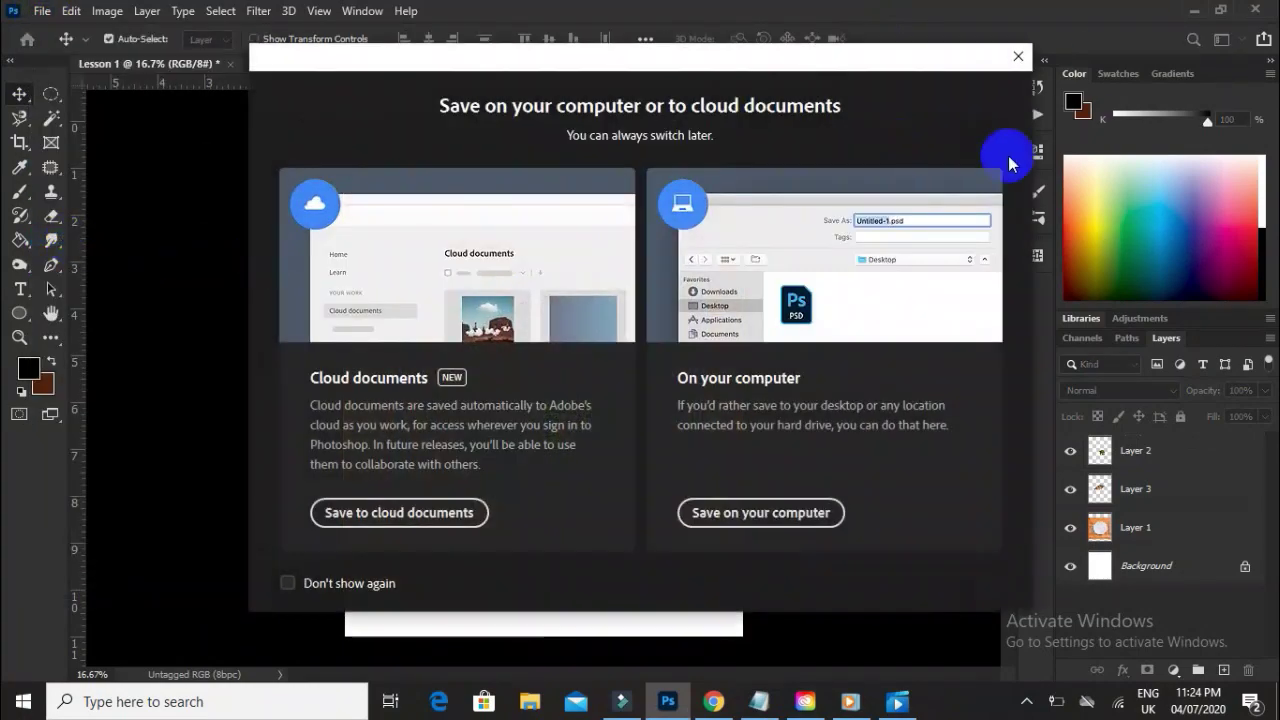
{"action": "left_click", "coordinate": [1014, 51]}
Start a Save As of the Lesson 1 document, choosing the computer instead of cloud documents.
{"action": "left_click", "coordinate": [42, 12]}
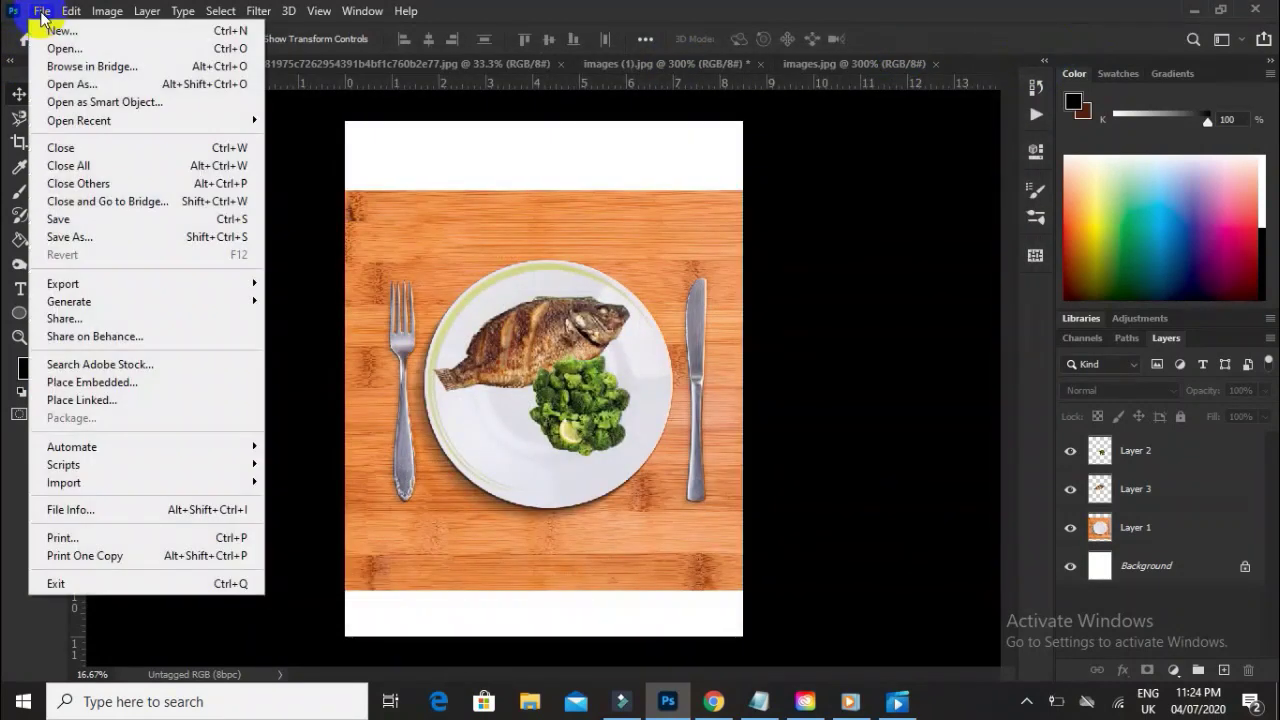
{"action": "left_click", "coordinate": [100, 240]}
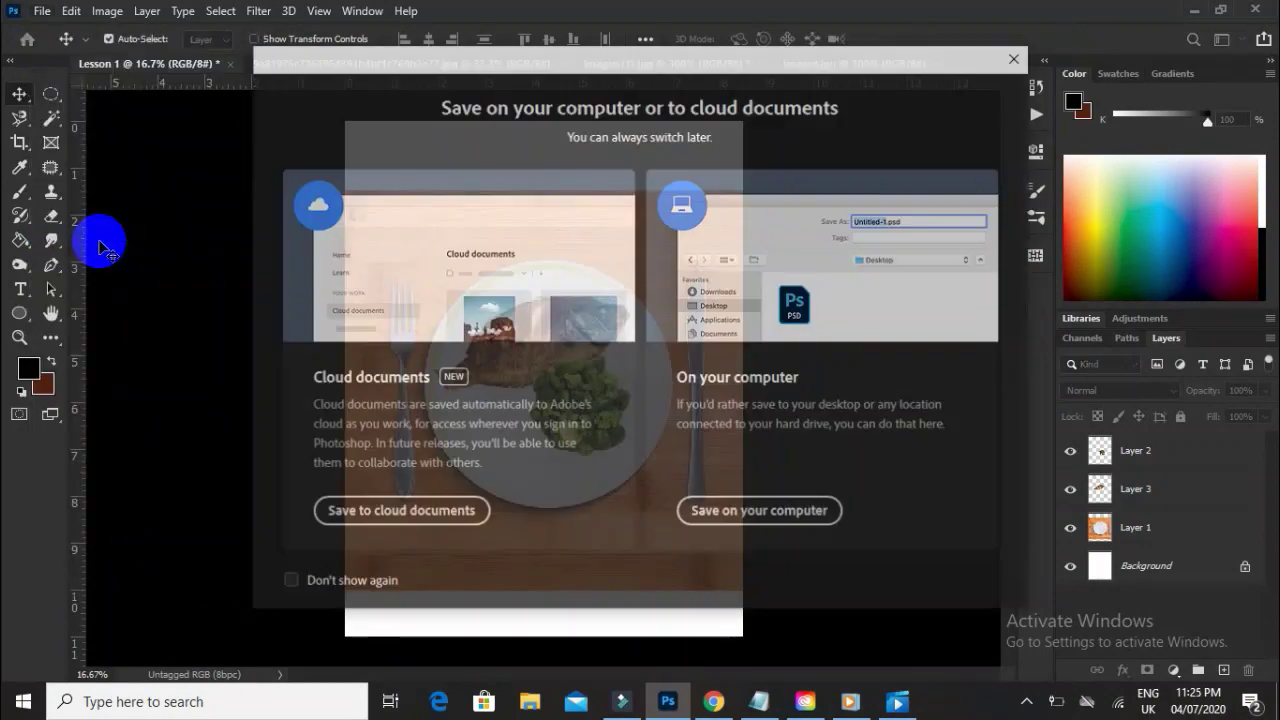
{"action": "left_click", "coordinate": [732, 518]}
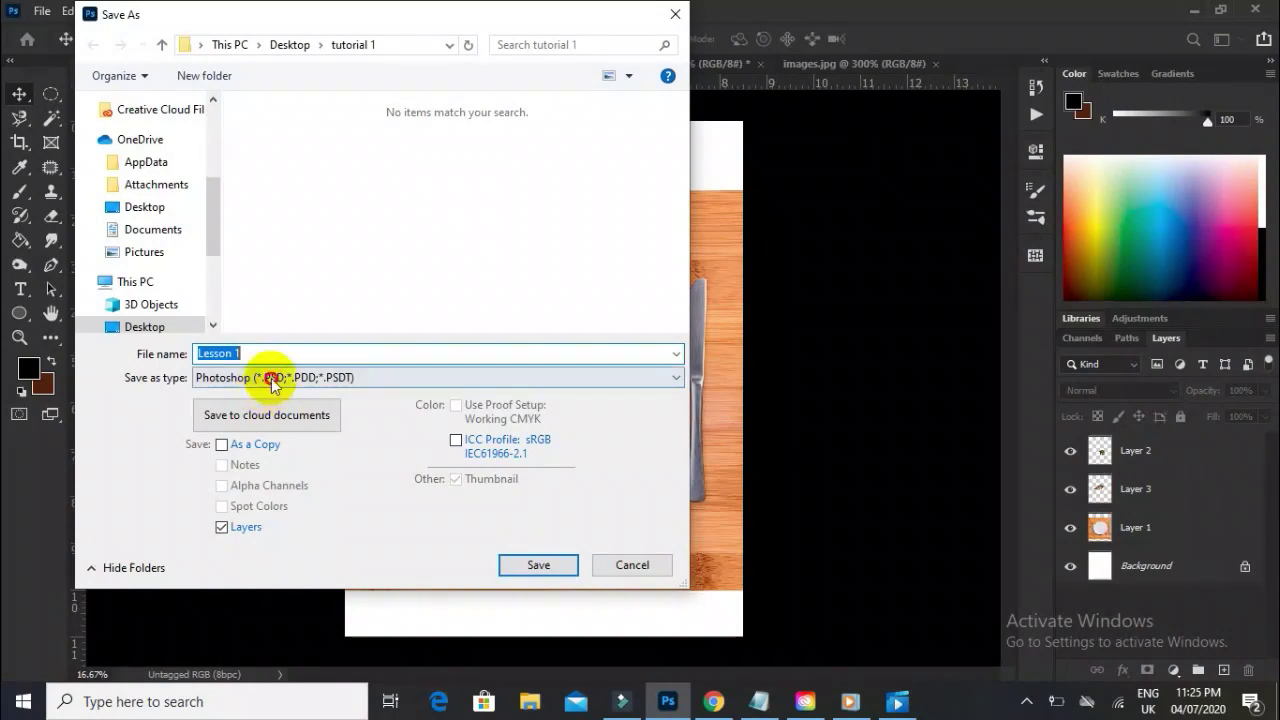
Try PNG and JPEG as the file type for Lesson 1 and look through the other available formats.
{"action": "left_click", "coordinate": [271, 377]}
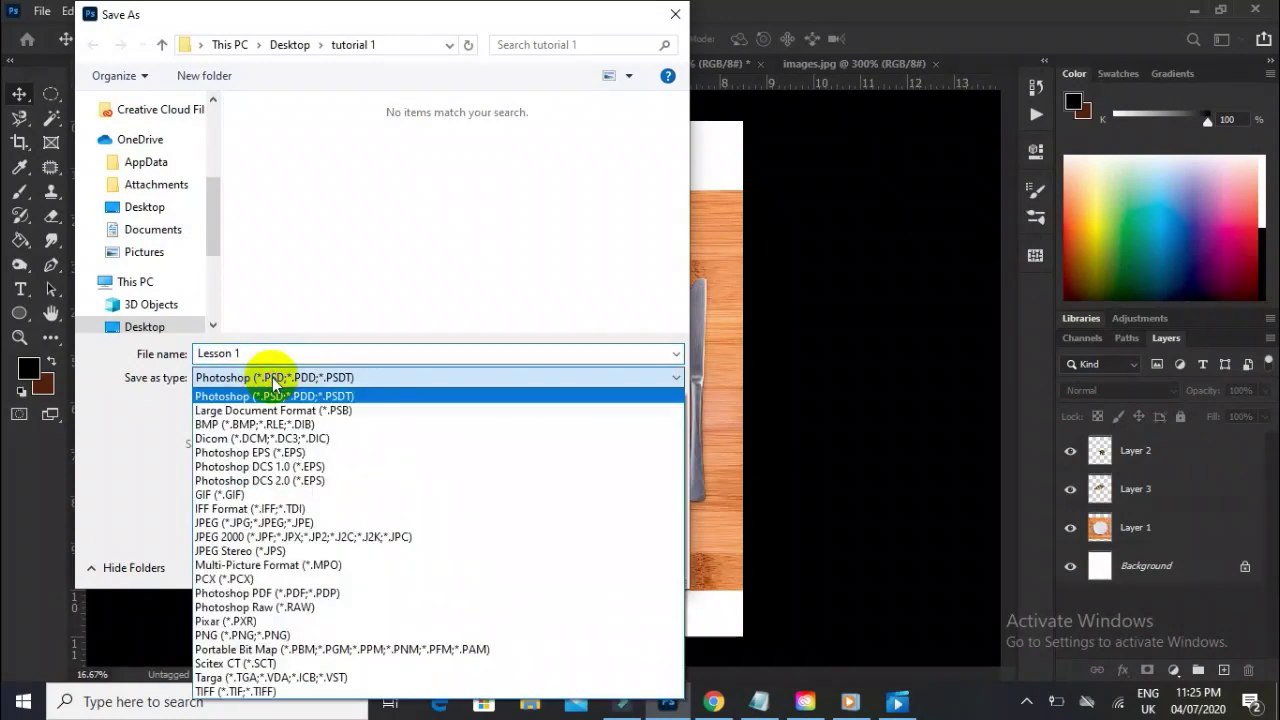
{"action": "left_click", "coordinate": [289, 635]}
{"action": "left_click", "coordinate": [343, 378]}
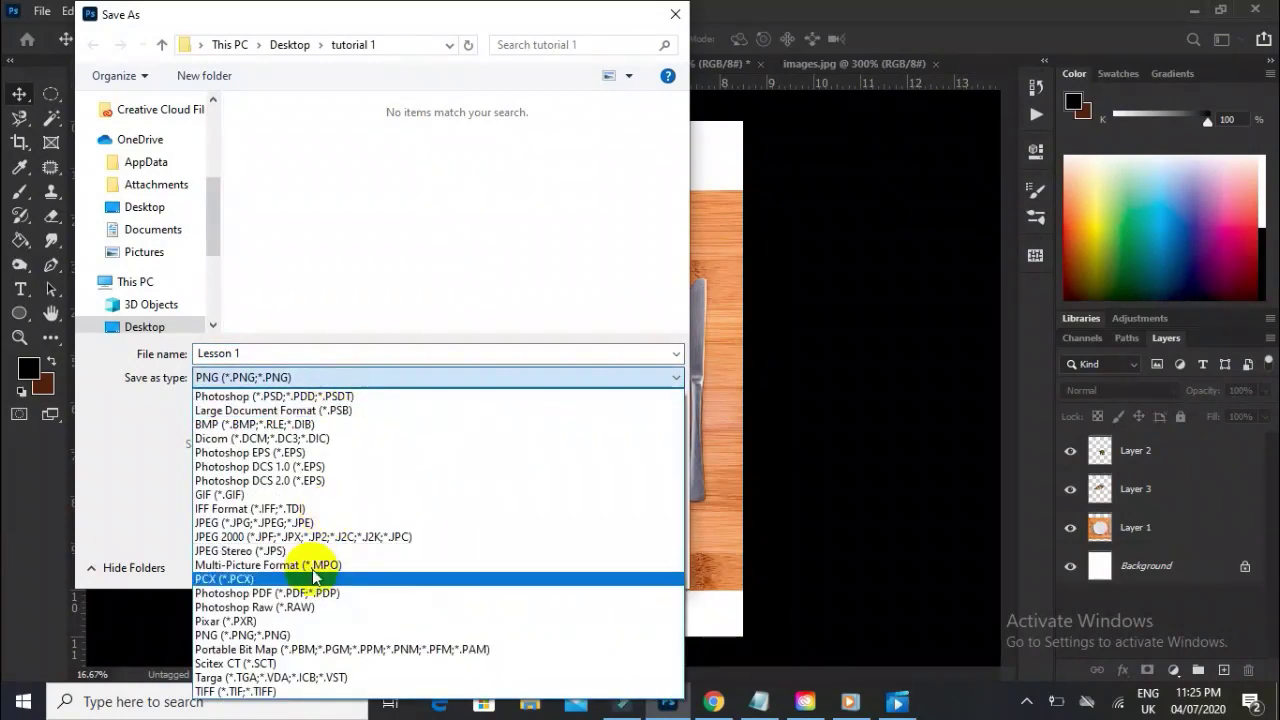
{"action": "left_click", "coordinate": [325, 521]}
{"action": "left_click", "coordinate": [351, 381]}
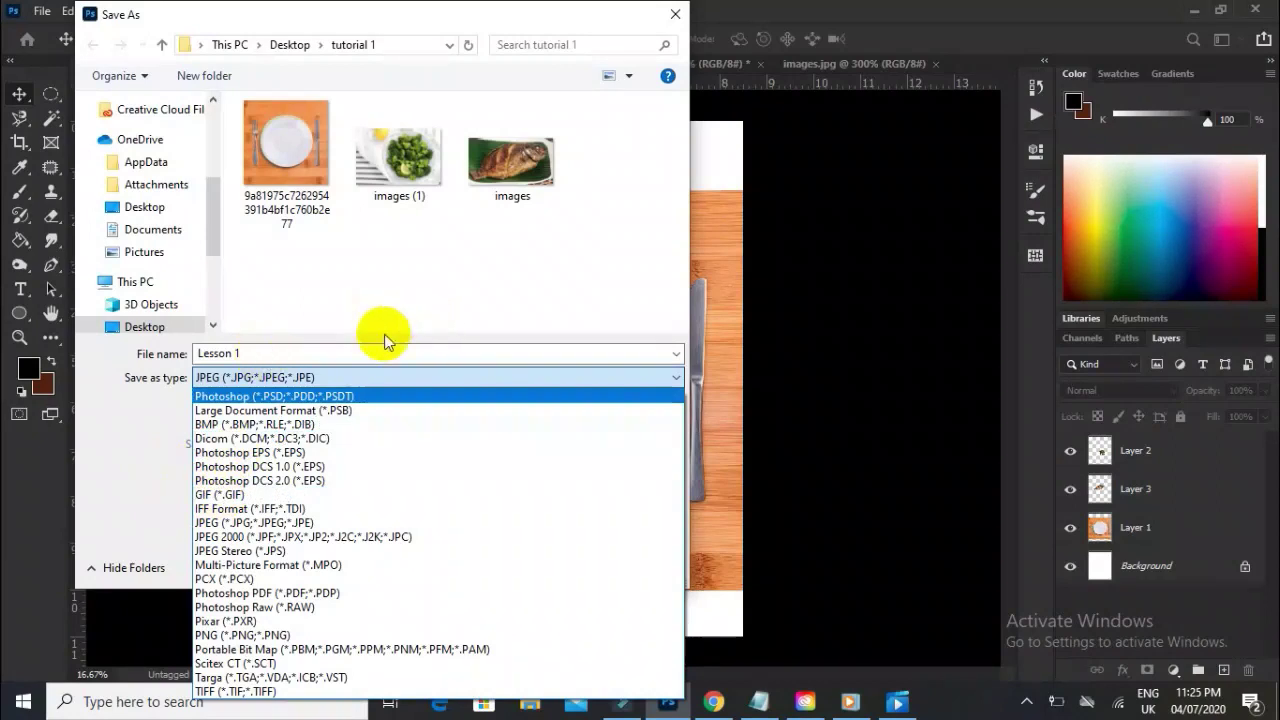
{"action": "left_click", "coordinate": [291, 378]}
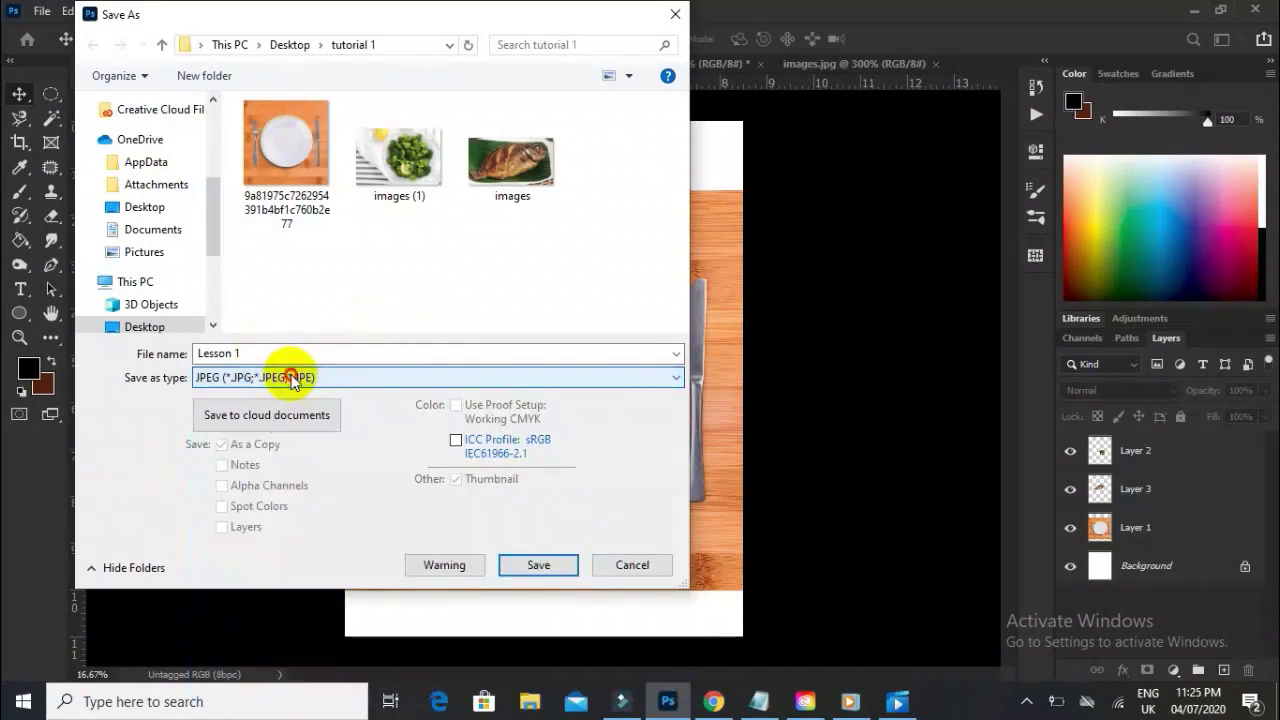
{"action": "left_click", "coordinate": [288, 377]}
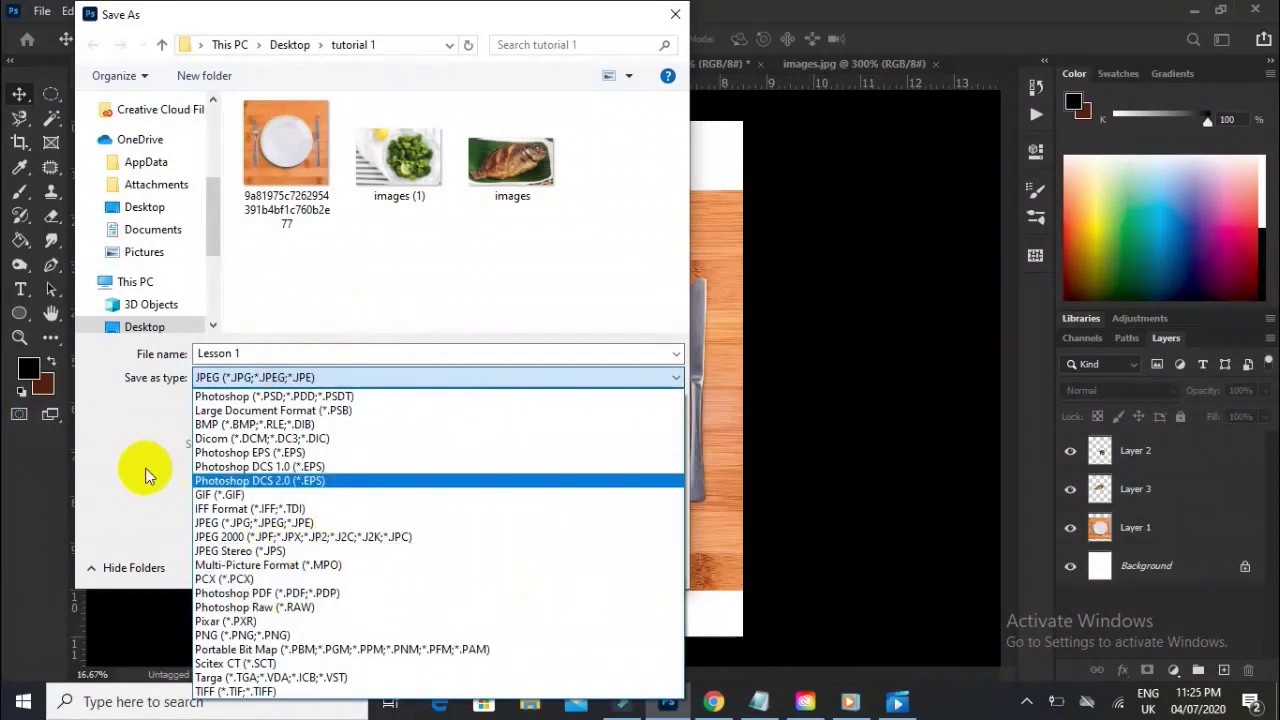
{"action": "left_click", "coordinate": [269, 381]}
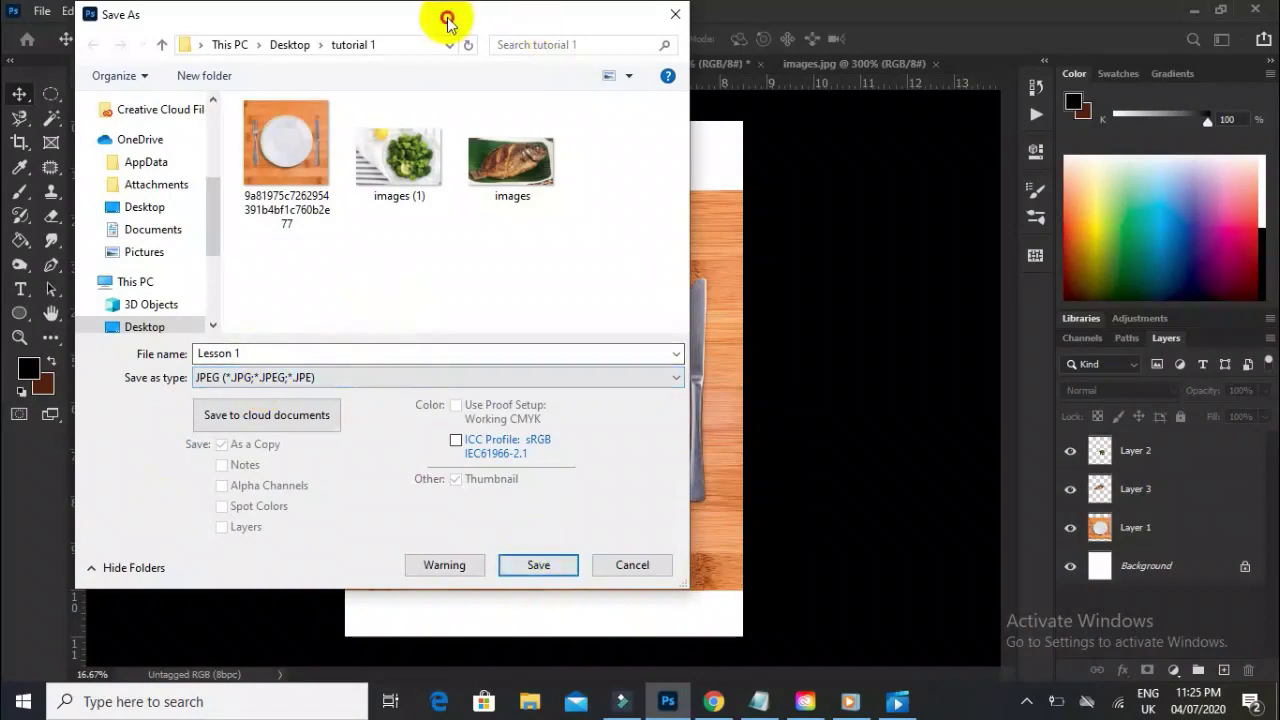
Save the document as Lesson 1 in the tutorial 1 folder in Photoshop (PSD) format with its layers kept.
{"action": "left_click_drag", "start_coordinate": [443, 23], "coordinate": [808, 36]}
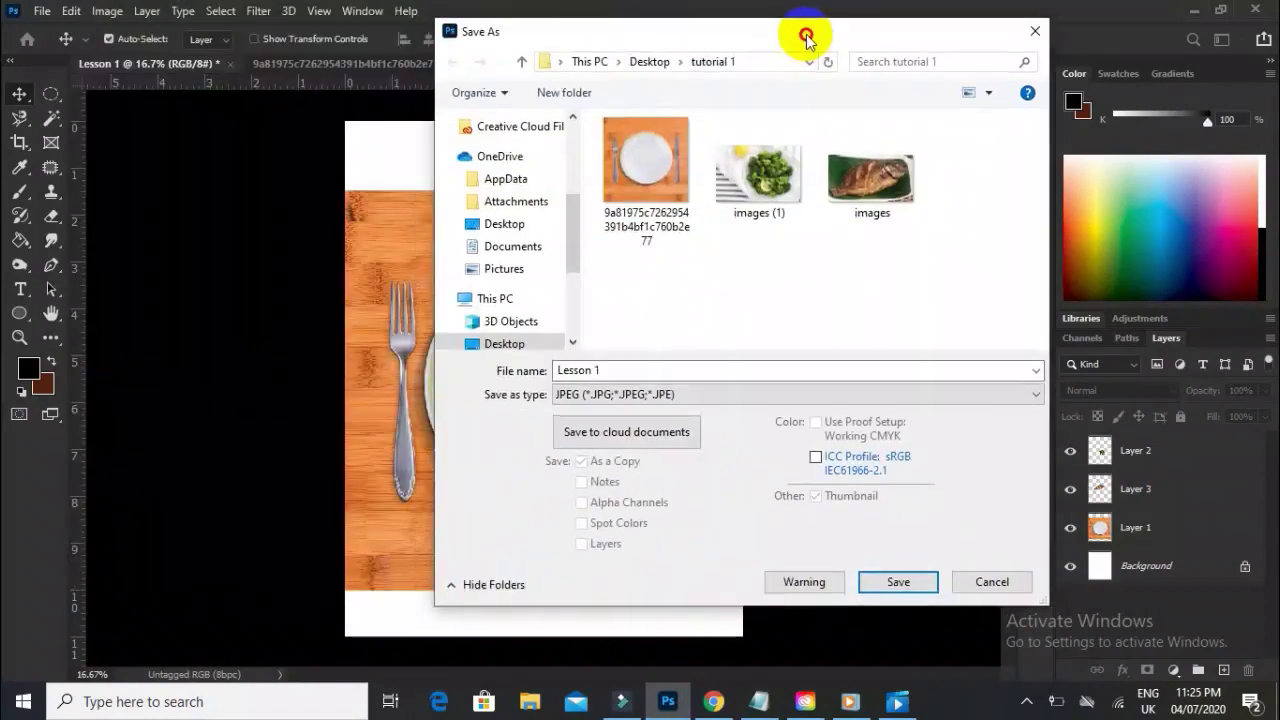
{"action": "left_click", "coordinate": [656, 64]}
{"action": "left_click", "coordinate": [679, 394]}
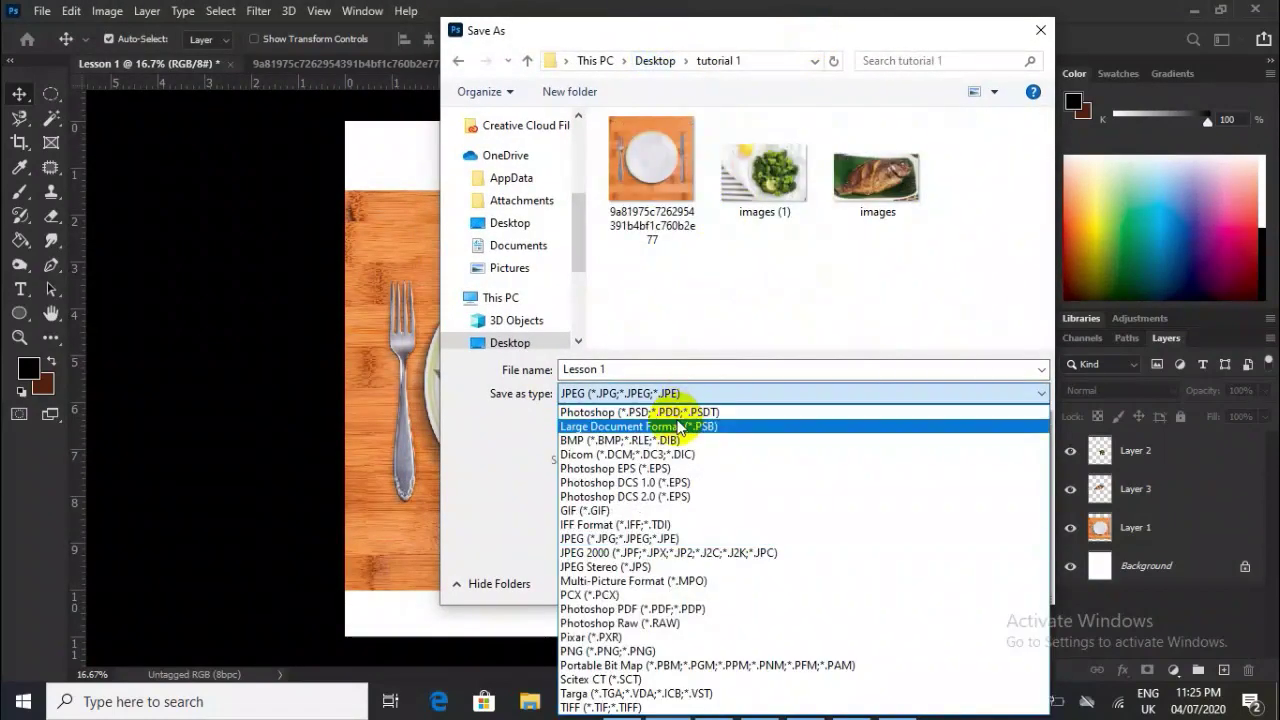
{"action": "left_click", "coordinate": [680, 412]}
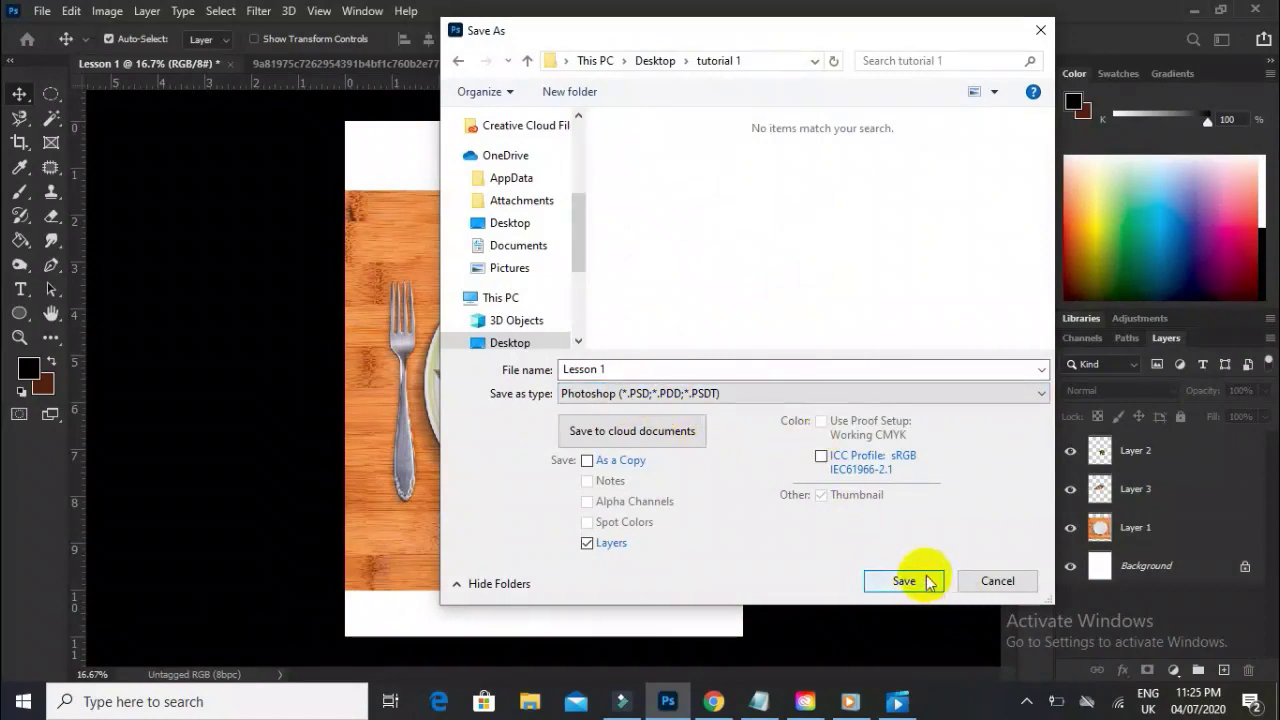
{"action": "left_click", "coordinate": [927, 583]}
{"action": "left_click", "coordinate": [850, 211]}
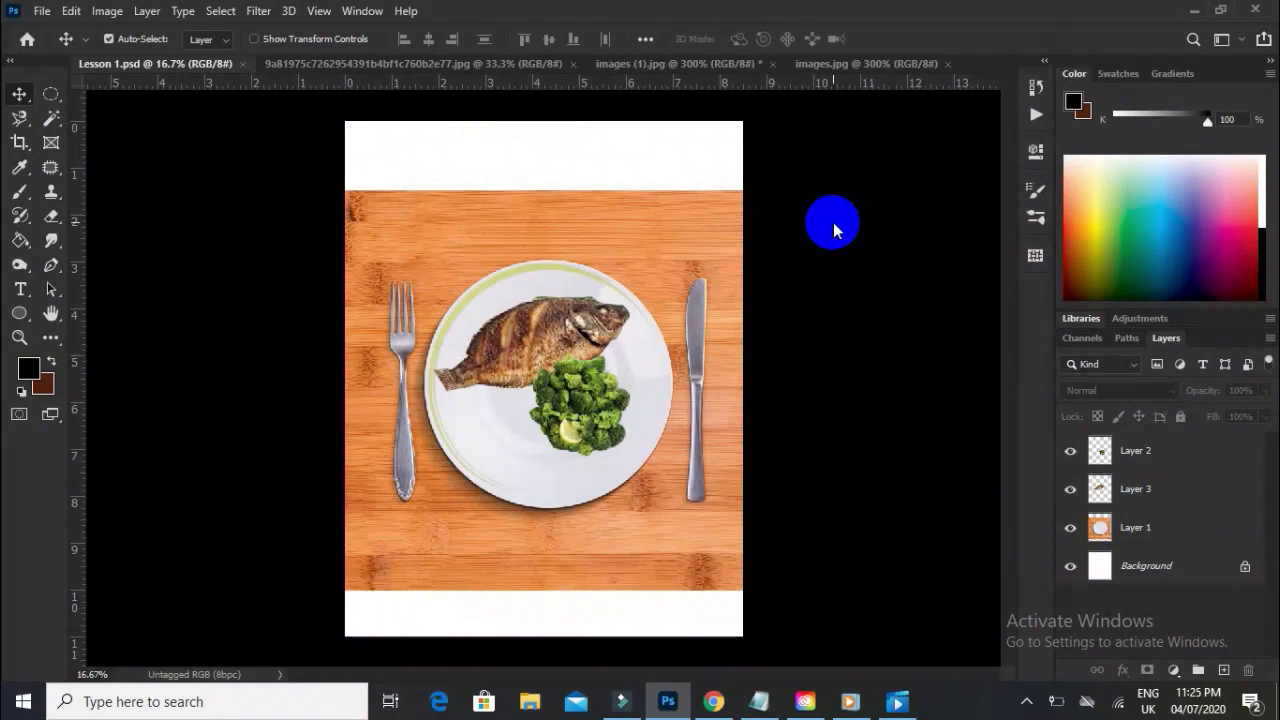
Save a JPEG copy of Lesson 1 to the tutorial 1 folder on the computer with quality 8 (High) and Progressive format.
{"action": "left_click", "coordinate": [40, 12]}
{"action": "left_click", "coordinate": [60, 234]}
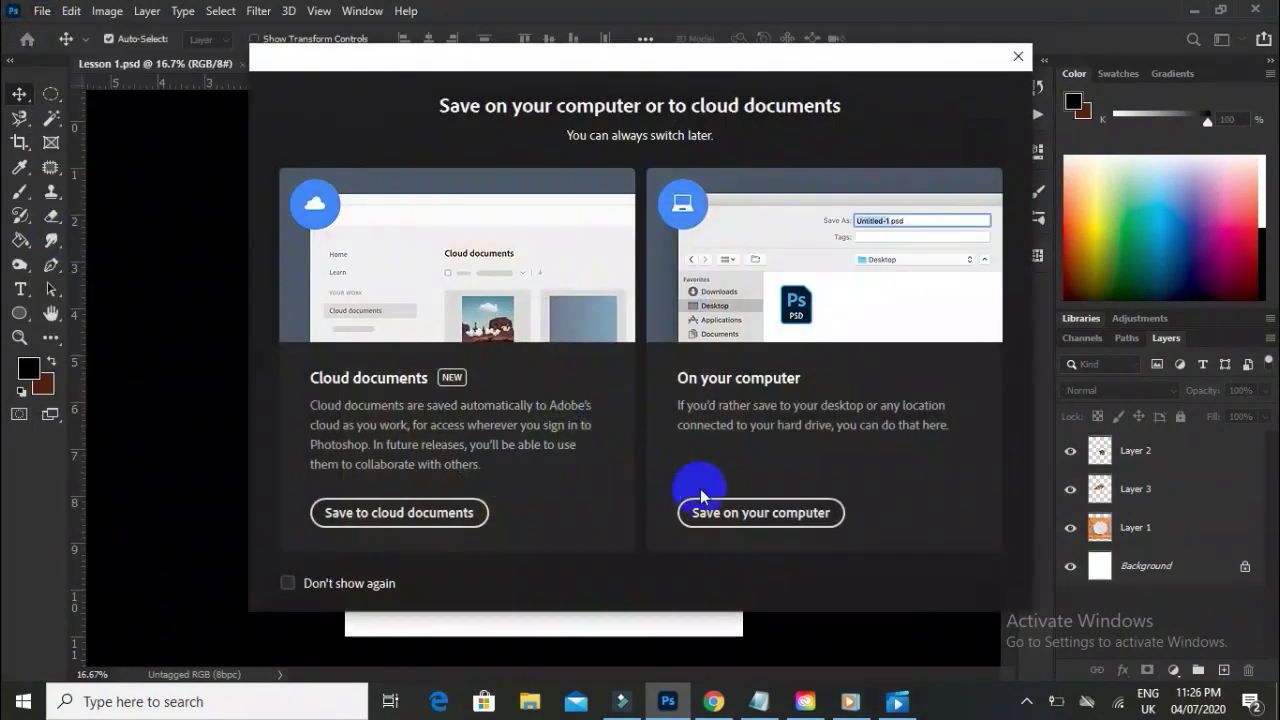
{"action": "left_click", "coordinate": [728, 509]}
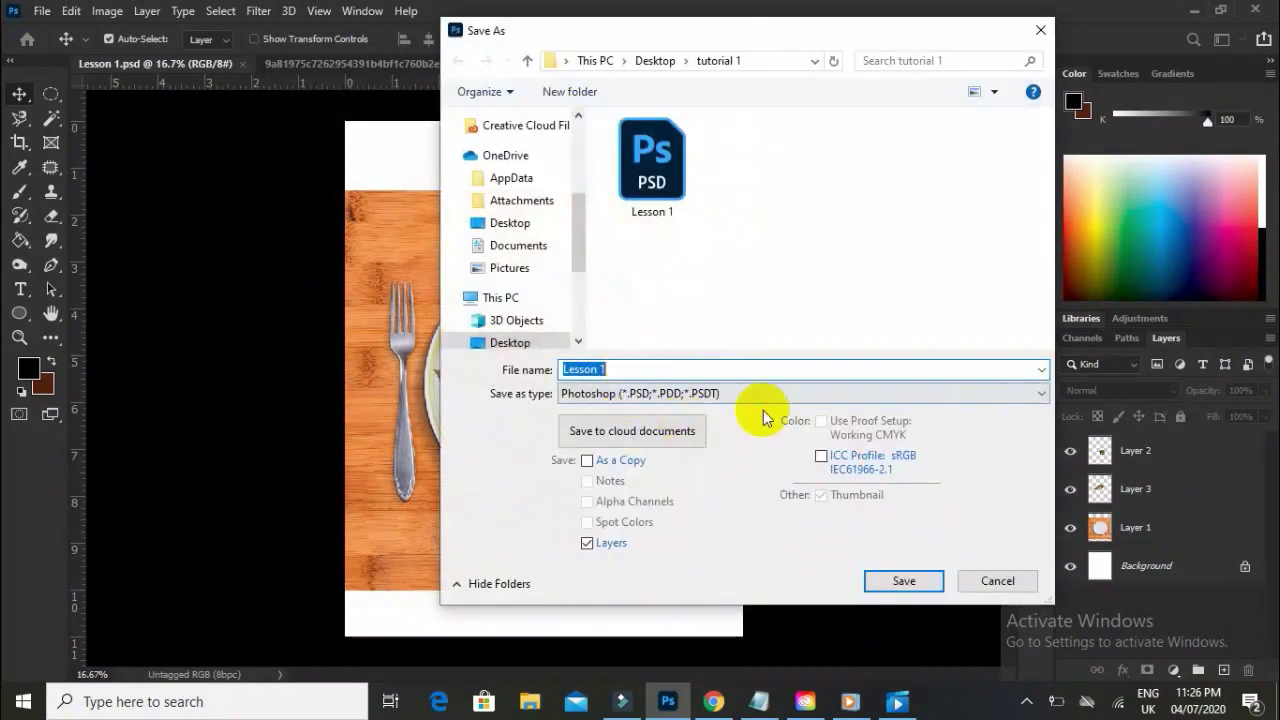
{"action": "left_click", "coordinate": [760, 394]}
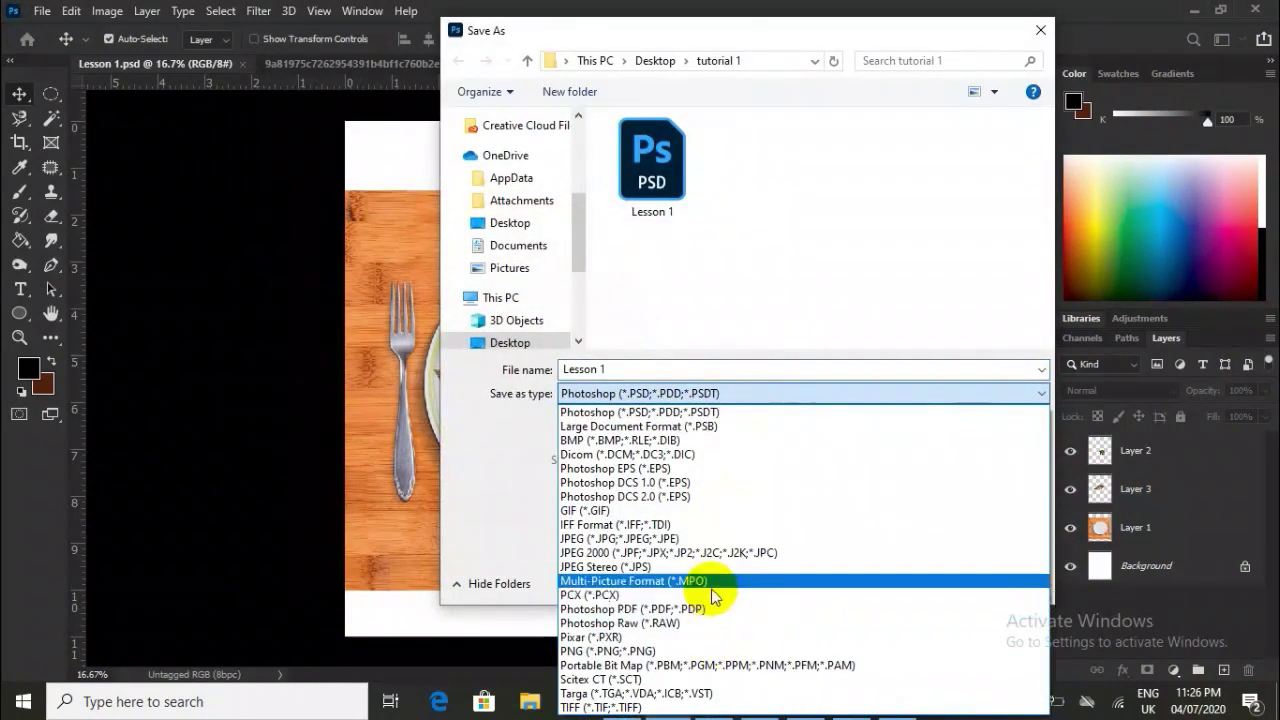
{"action": "left_click", "coordinate": [708, 538]}
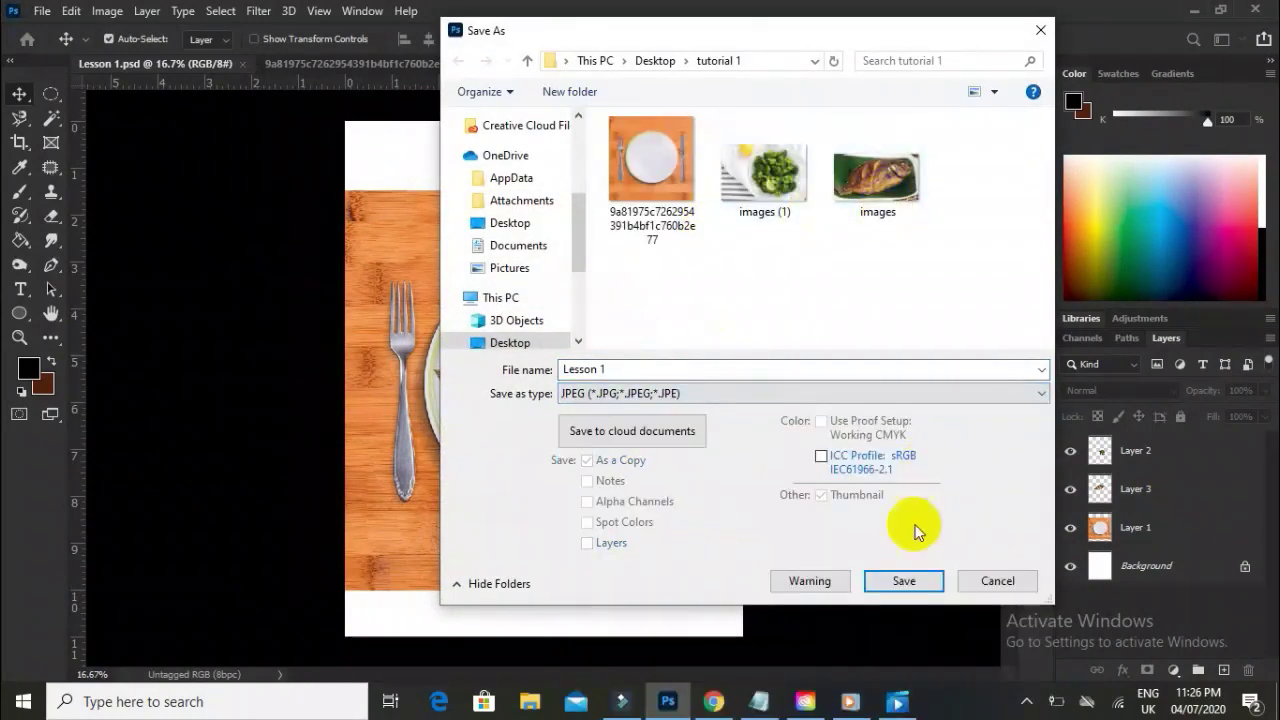
{"action": "left_click", "coordinate": [895, 579]}
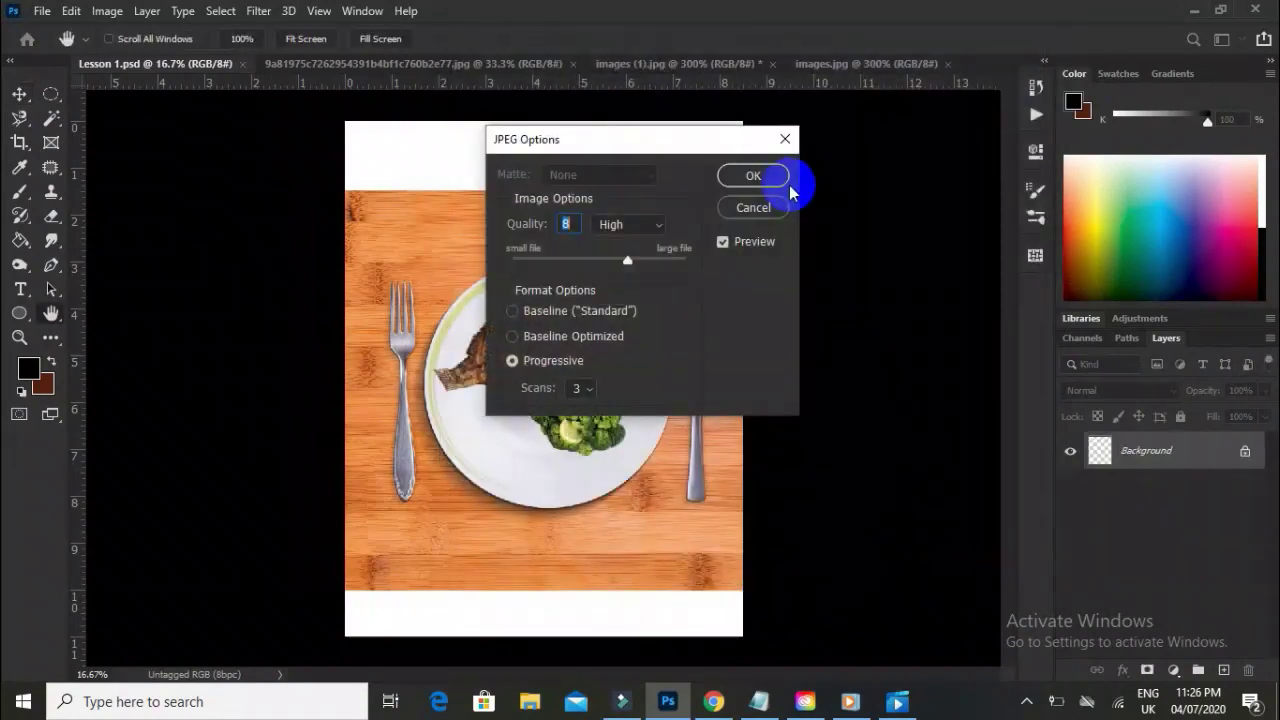
{"action": "left_click", "coordinate": [753, 177]}
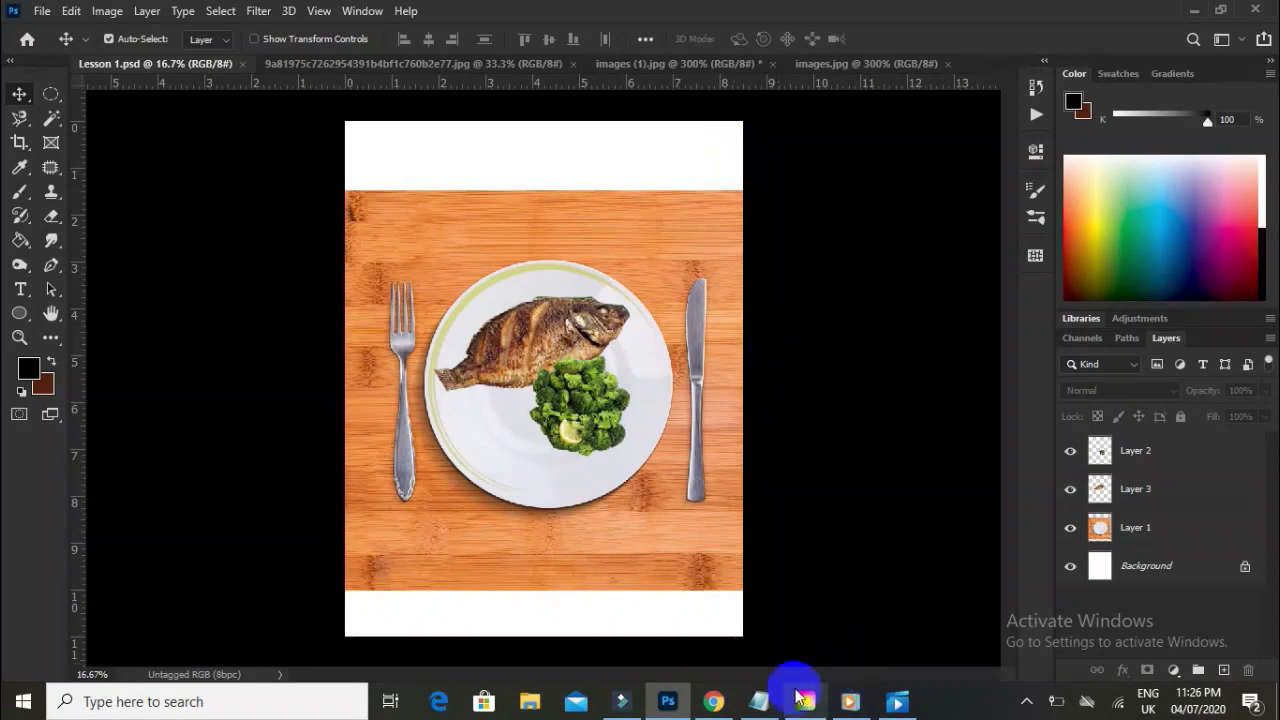
Switch to the Notepad notes to review the lesson's processes, tools and commands, and return to Photoshop.
{"action": "left_click", "coordinate": [759, 701]}
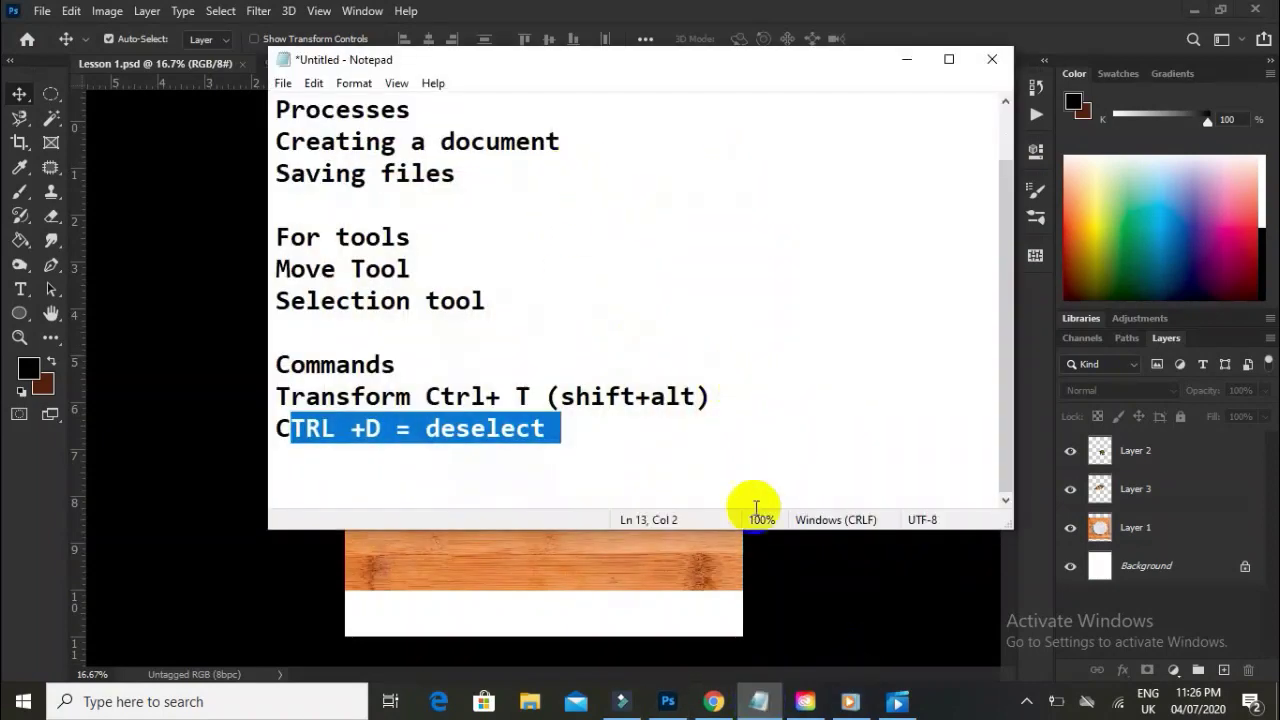
{"action": "scroll", "coordinate": [636, 449], "scroll_direction": "up", "scroll_amount": 1}
{"action": "left_click_drag", "start_coordinate": [348, 165], "coordinate": [709, 566]}
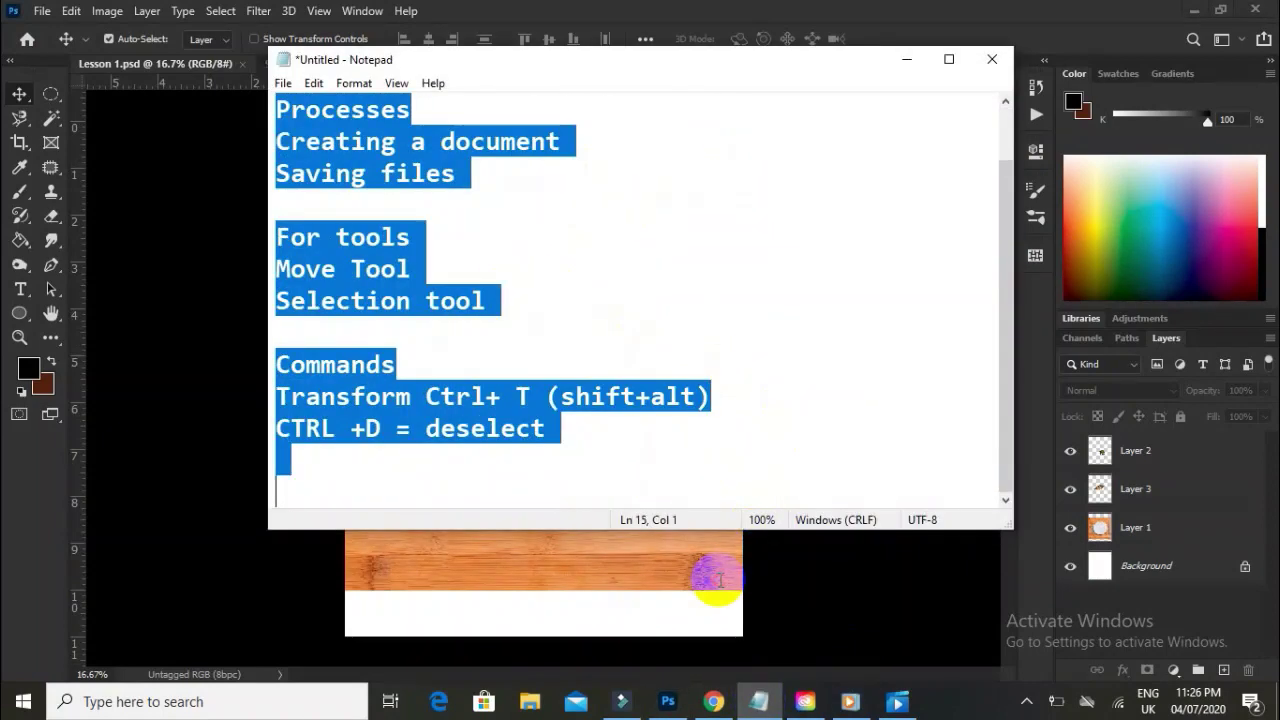
{"action": "left_click", "coordinate": [909, 62]}
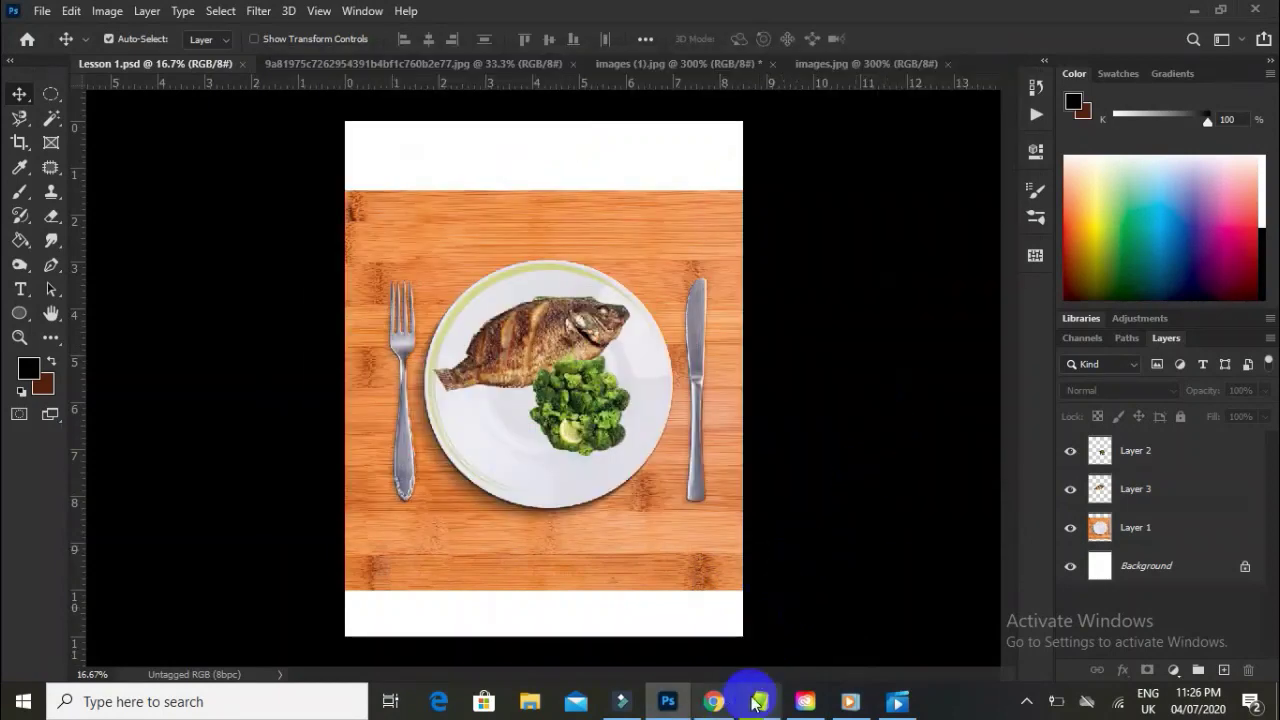
{"action": "left_click", "coordinate": [1026, 701]}
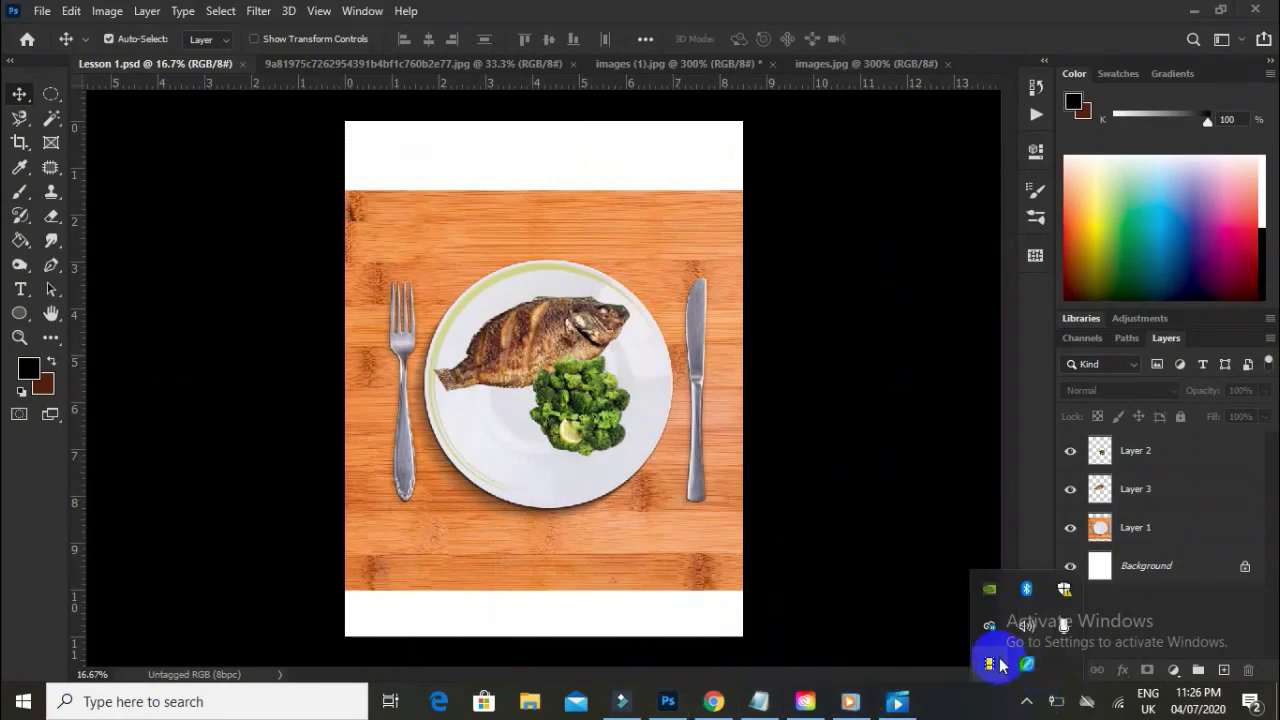